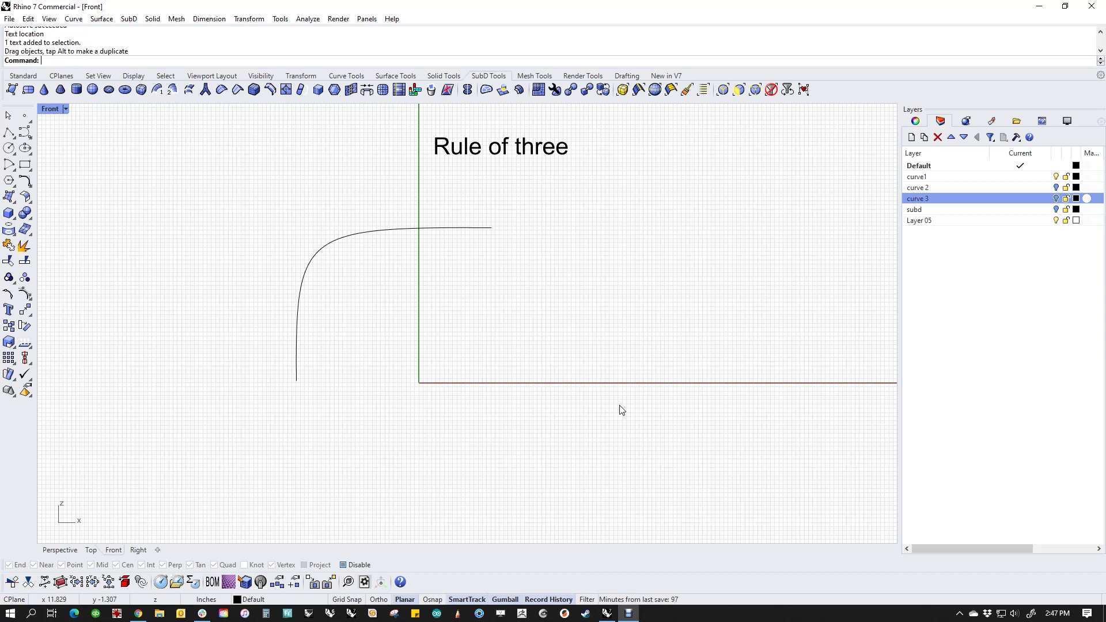
Turn on control points for the rounded corner curve below the "Rule of three" text.
right_drag(532, 372, 571, 410)
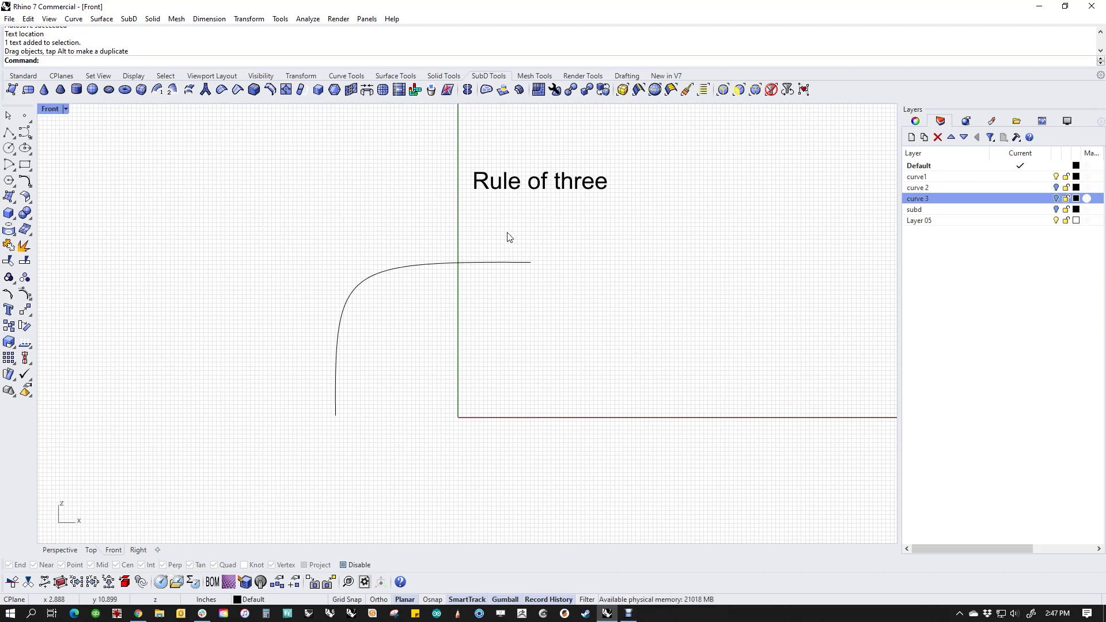
click(503, 263)
click(26, 296)
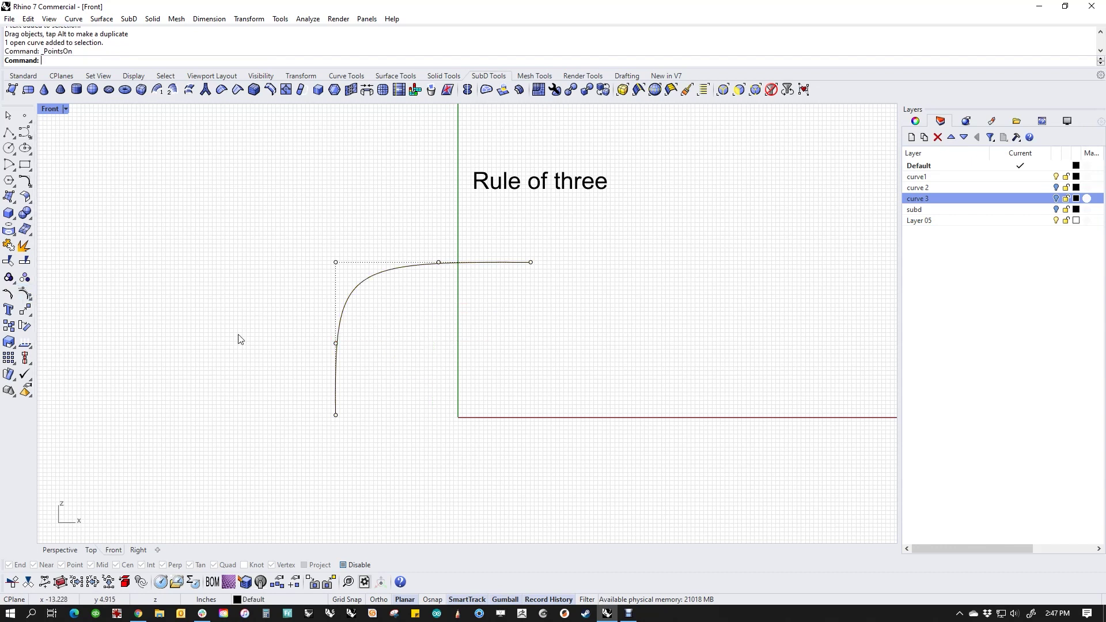
Examine the corner curve's structure by selecting its three corner control points and each of its two endpoints.
drag(278, 219, 468, 381)
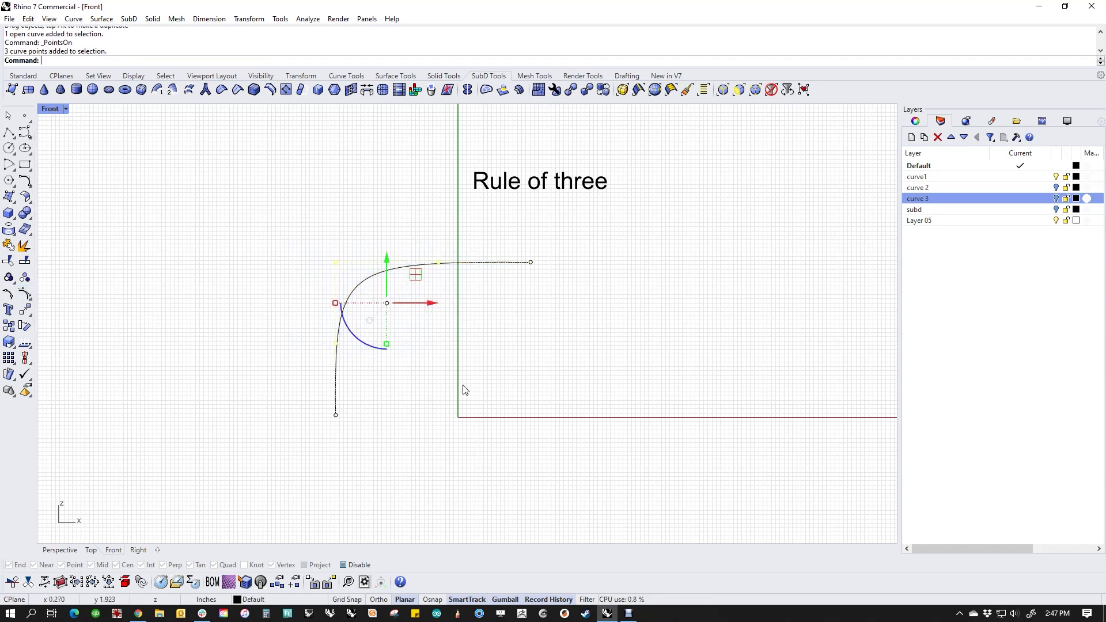
click(434, 395)
drag(284, 395, 380, 450)
drag(520, 255, 582, 311)
click(527, 361)
drag(274, 229, 469, 357)
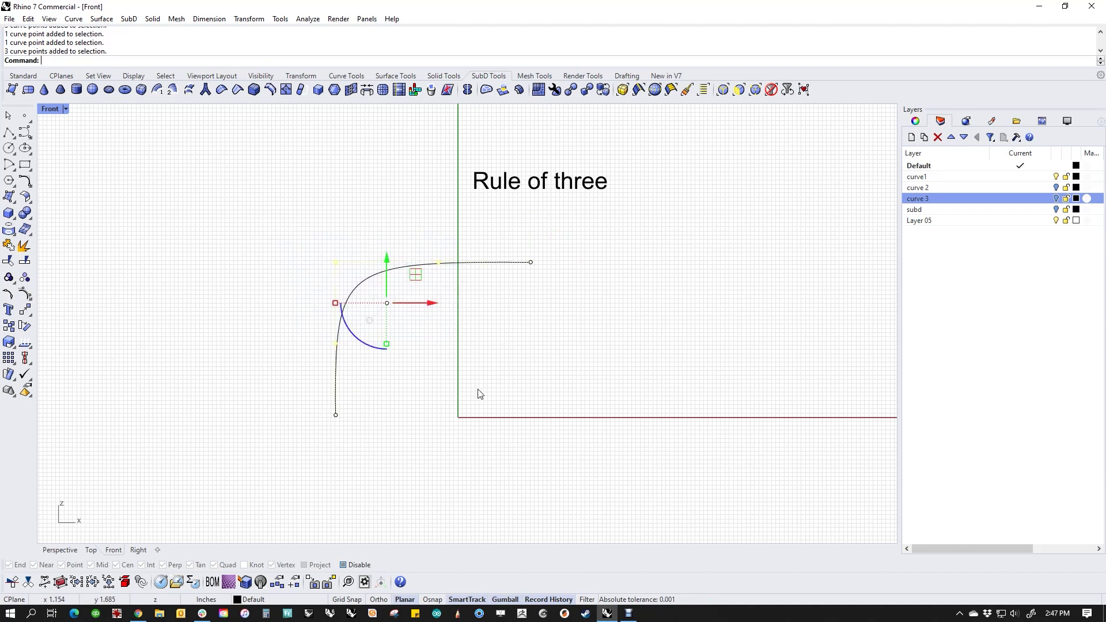
click(477, 390)
Slide the two control points flanking the corner close to the corner point to tighten the bend.
drag(403, 230, 353, 262)
click(404, 308)
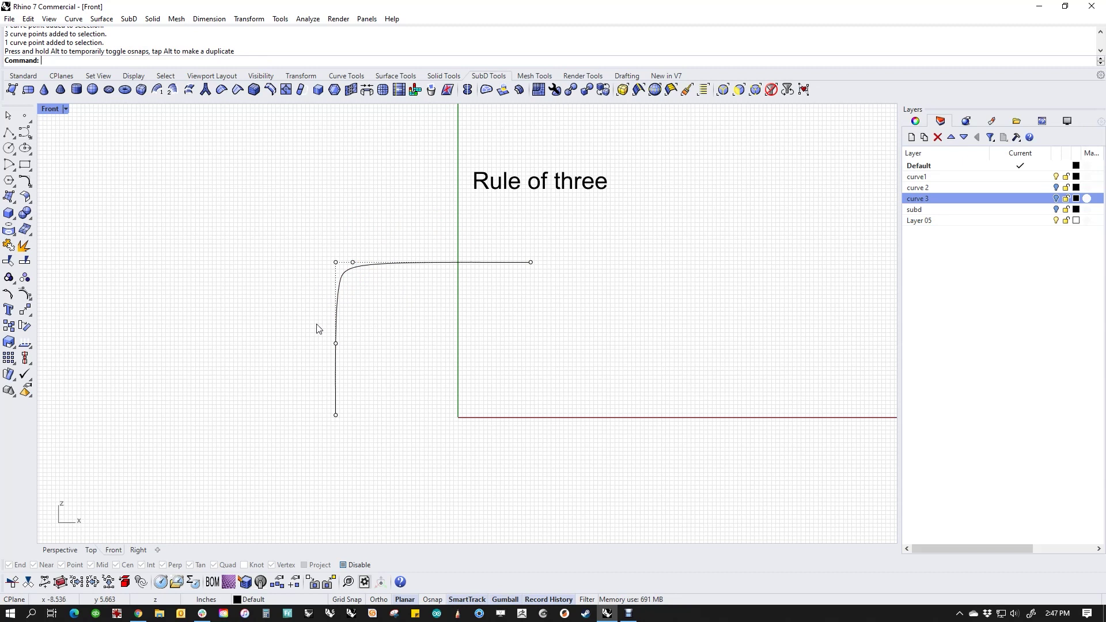
drag(317, 325, 401, 311)
click(385, 322)
Slide the two control points flanking the corner out toward the curve's endpoints to soften the bend.
drag(352, 262, 497, 263)
click(338, 278)
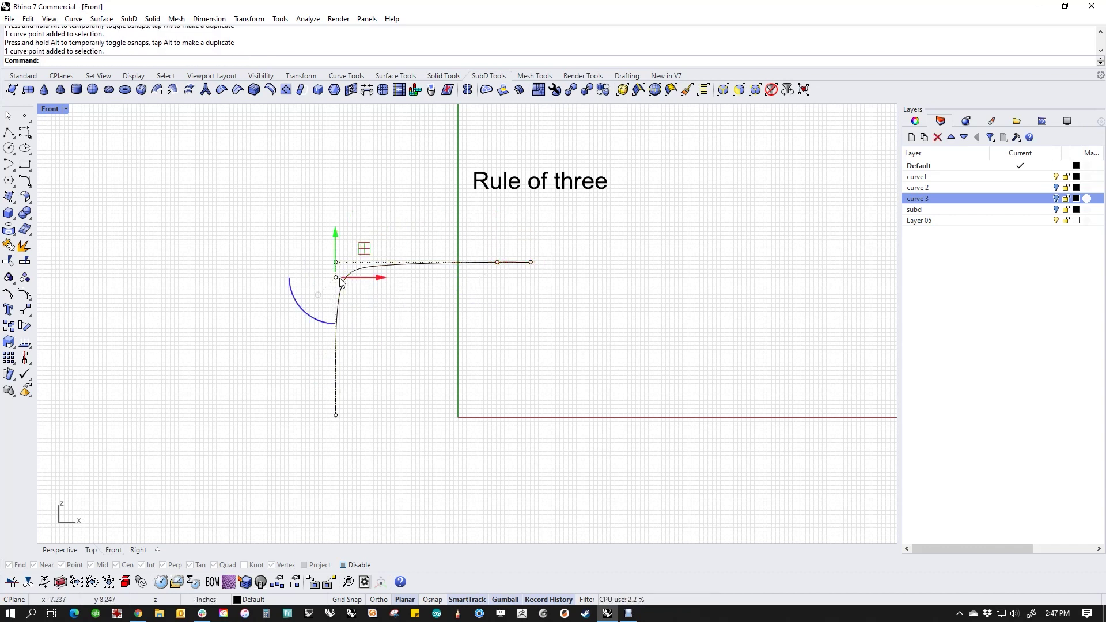
drag(336, 278, 336, 378)
click(435, 353)
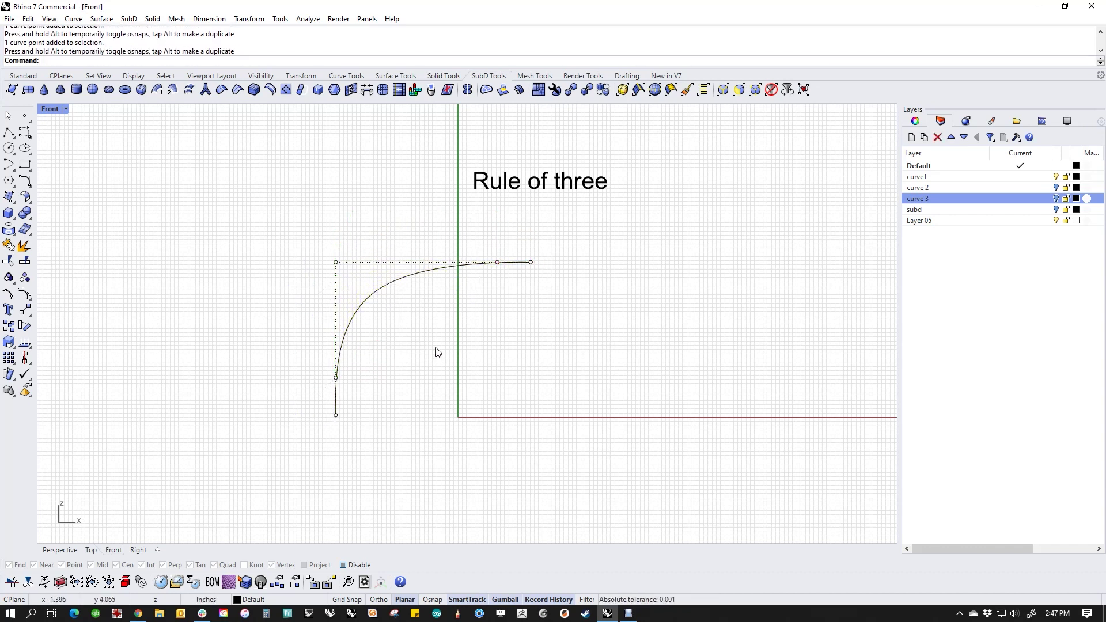
Draw a degree 3 control point curve inside the corner curve, using many closely spaced points around the bend.
click(25, 132)
click(412, 425)
click(408, 368)
click(408, 364)
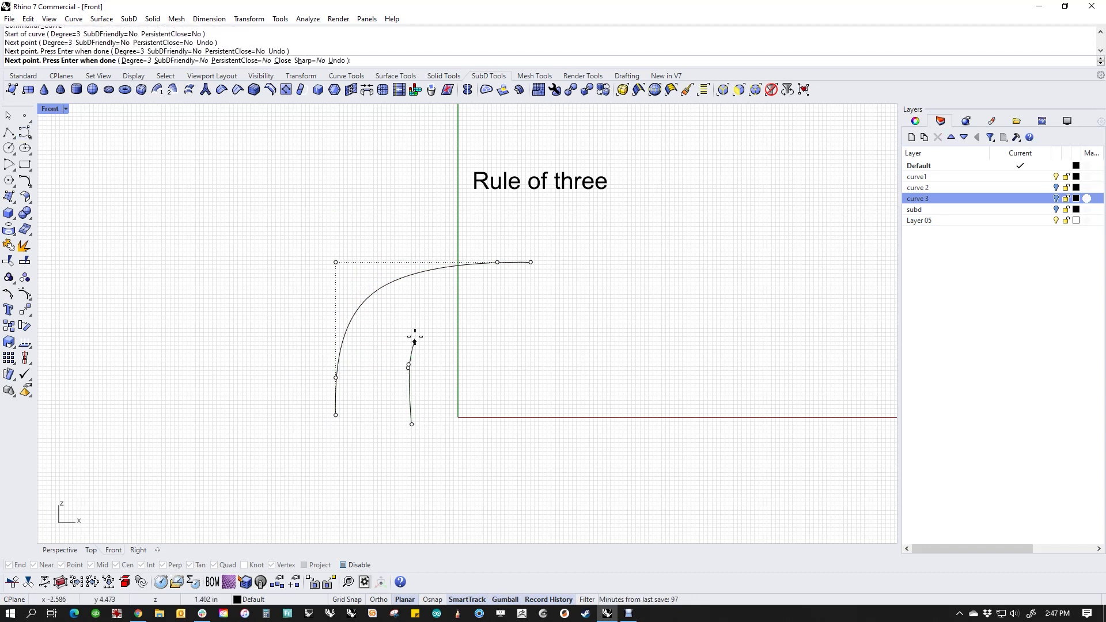
click(415, 330)
click(421, 322)
click(429, 310)
click(437, 306)
click(448, 300)
click(475, 292)
click(499, 289)
click(529, 291)
click(608, 293)
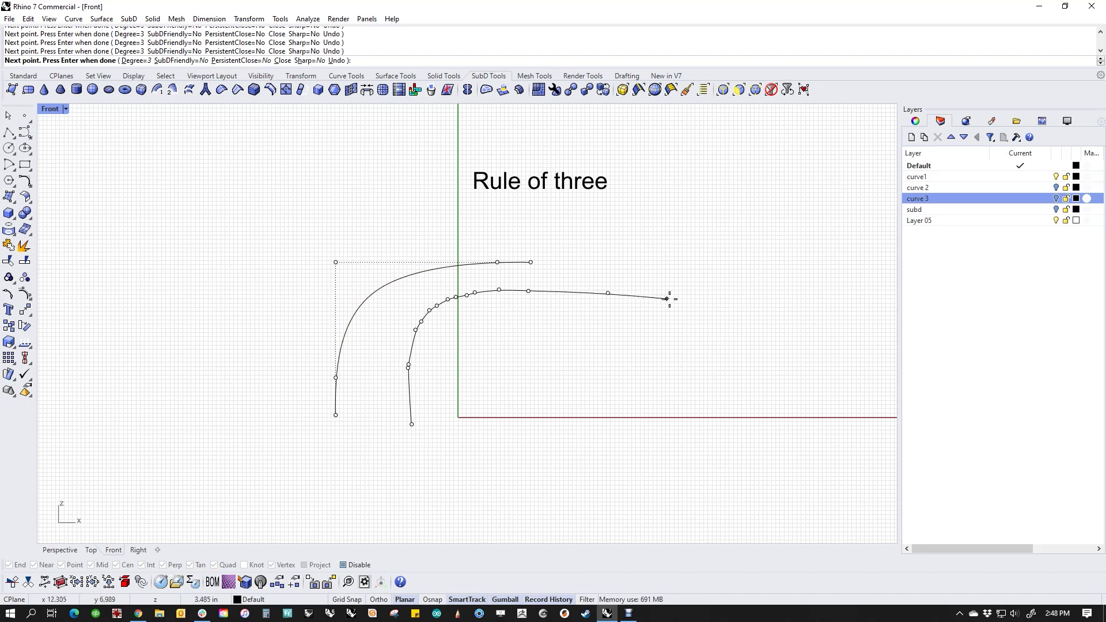
right_click(681, 307)
Turn on the control points of the newly drawn many-point curve and delete that curve.
drag(580, 310, 580, 310)
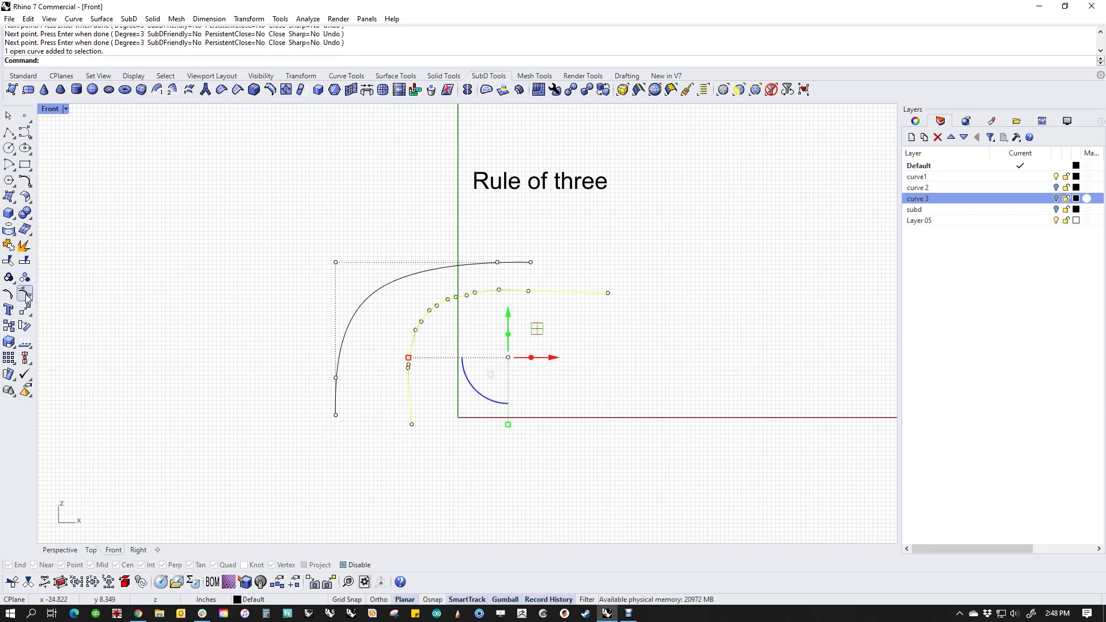
click(25, 294)
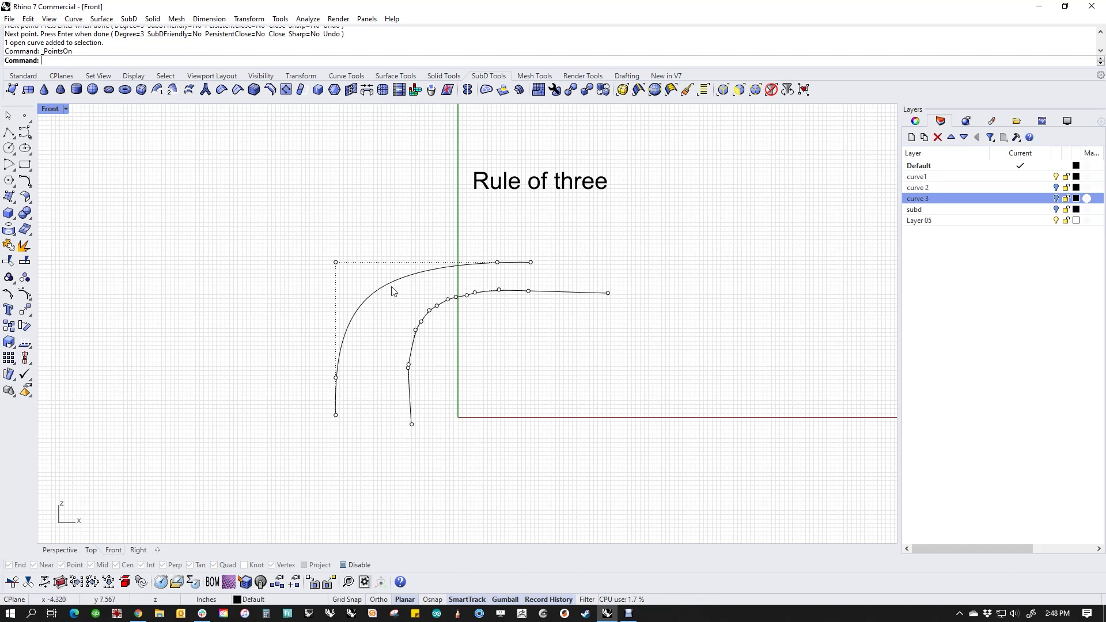
click(512, 293)
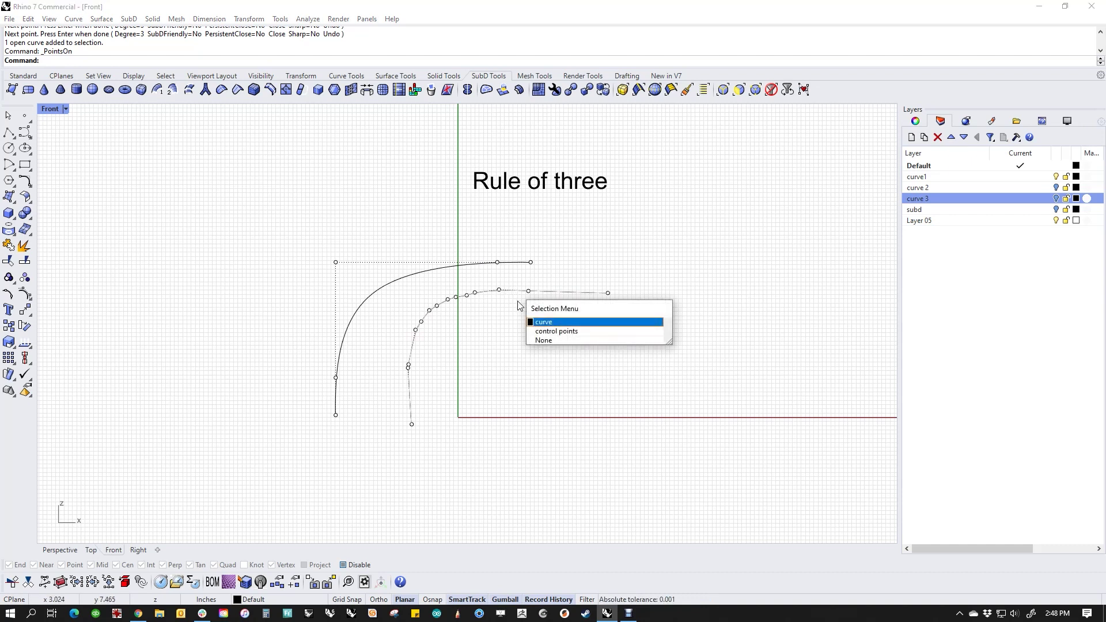
click(548, 322)
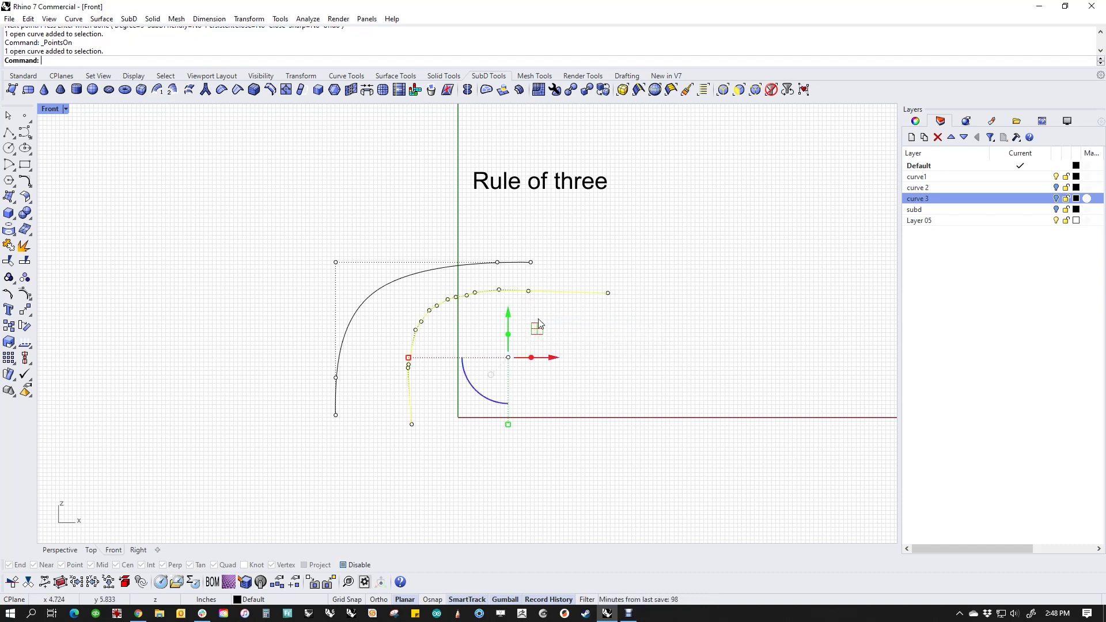
key(Delete)
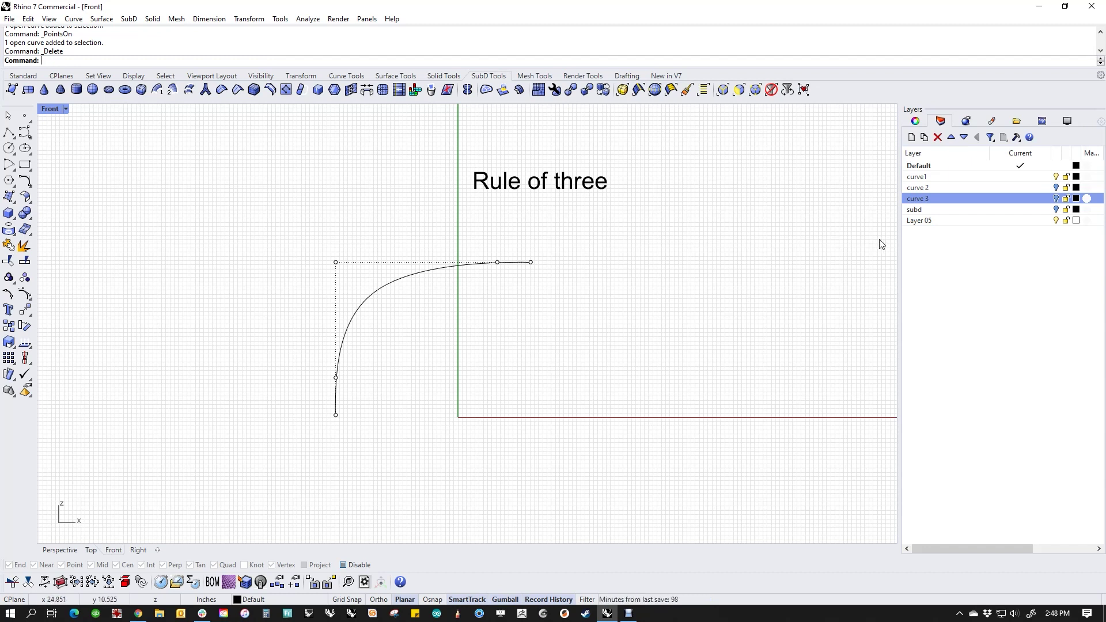
Hide the curve1 layer and show the curve 2 layer.
click(1030, 201)
click(1056, 176)
click(1056, 187)
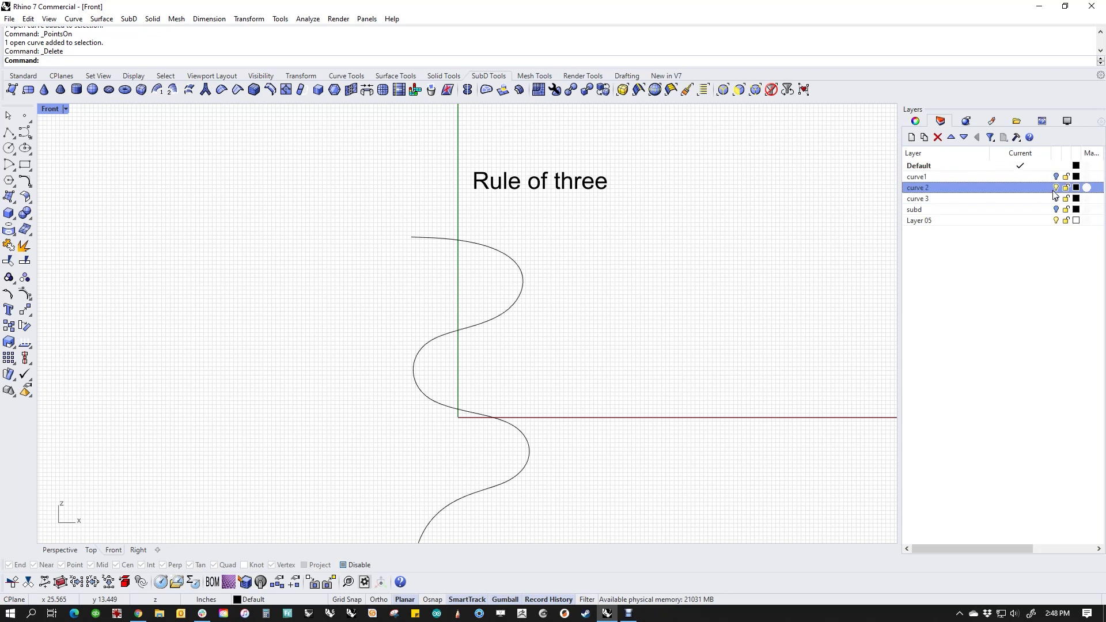
Move the wavy curve away from the vertical axis toward negative X and turn on its control points.
scroll(576, 361, down, 3)
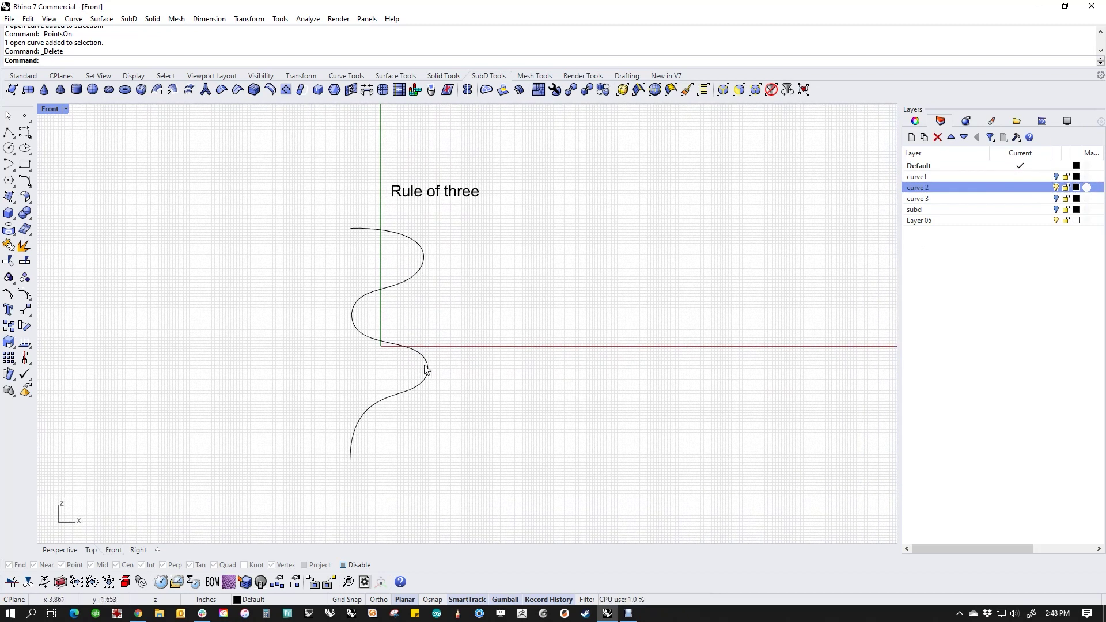
drag(426, 366, 349, 372)
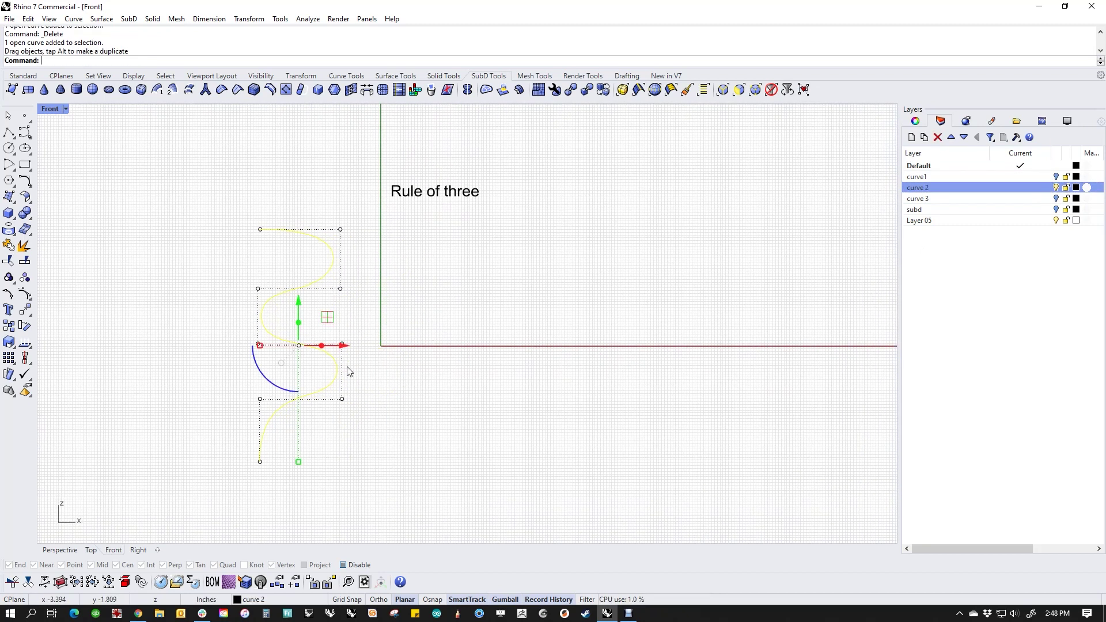
click(395, 373)
click(25, 295)
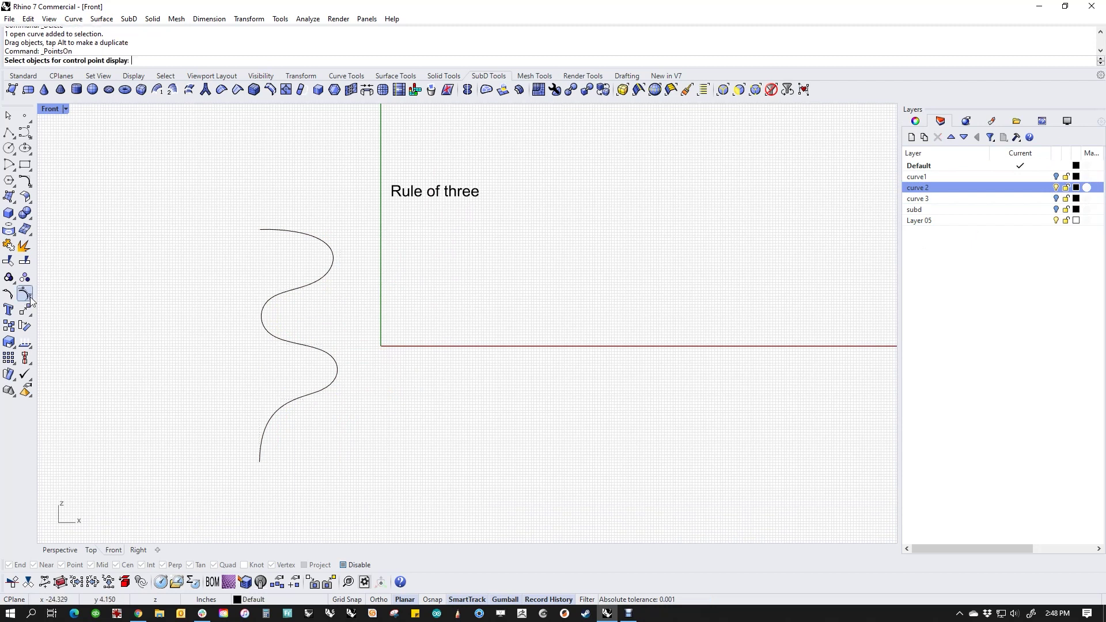
drag(349, 326, 276, 368)
key(Return)
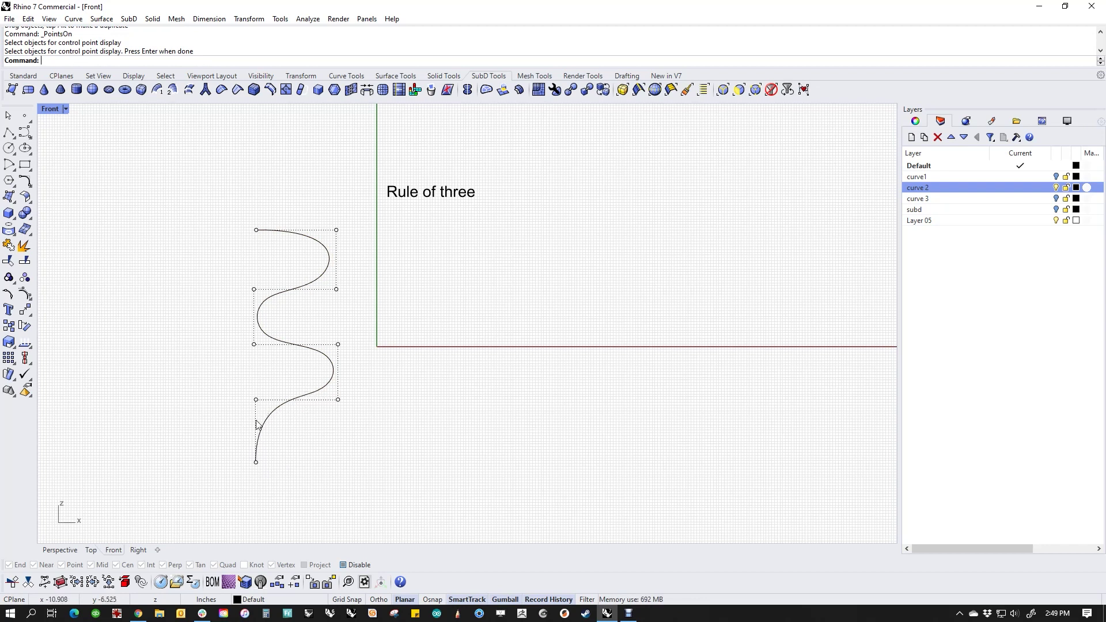
Examine the control points at the wavy curve's lower end by selecting the endpoint and the points above it.
drag(240, 448, 273, 482)
drag(225, 381, 360, 388)
click(369, 438)
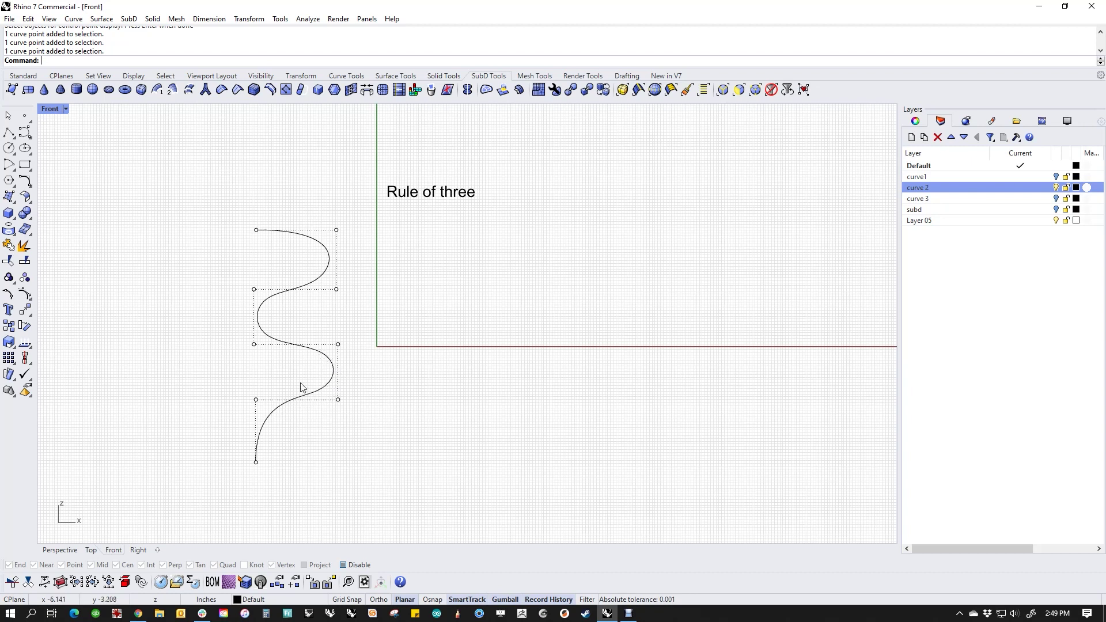
drag(241, 389, 287, 418)
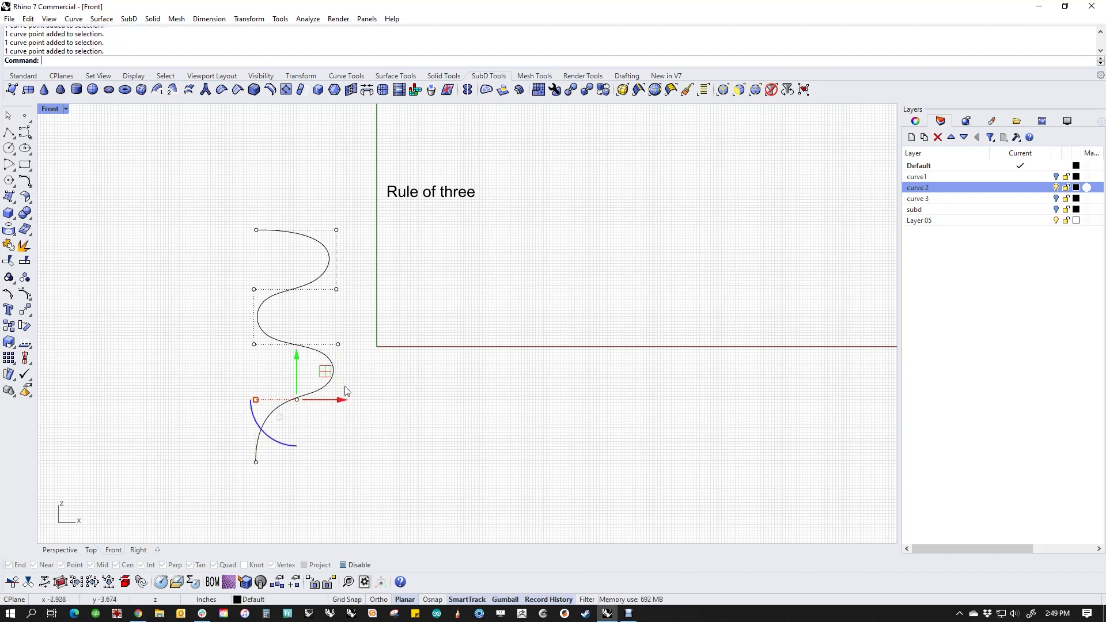
click(339, 411)
drag(244, 383, 275, 414)
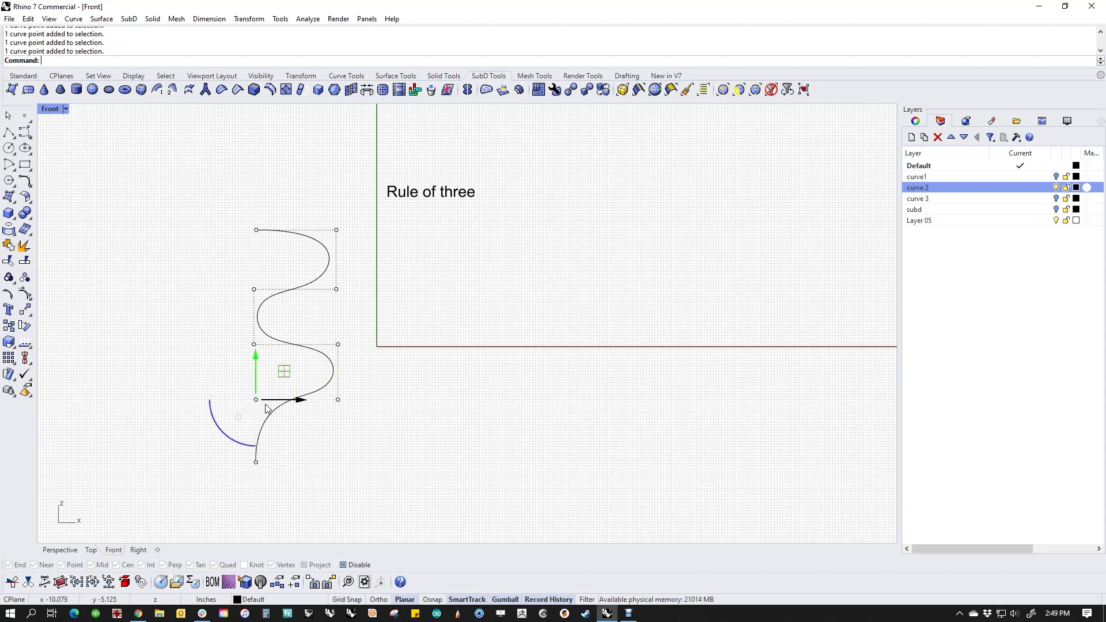
click(308, 443)
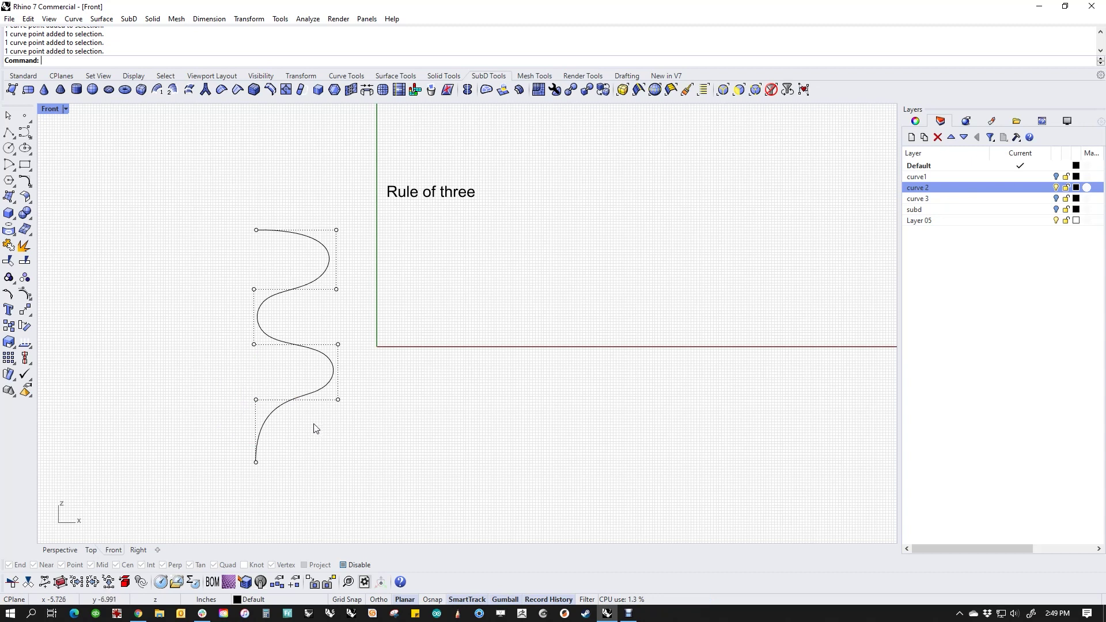
Slide the lower control point of the wavy curve's lowest outward bulge inward horizontally and back into line with the point above.
click(339, 402)
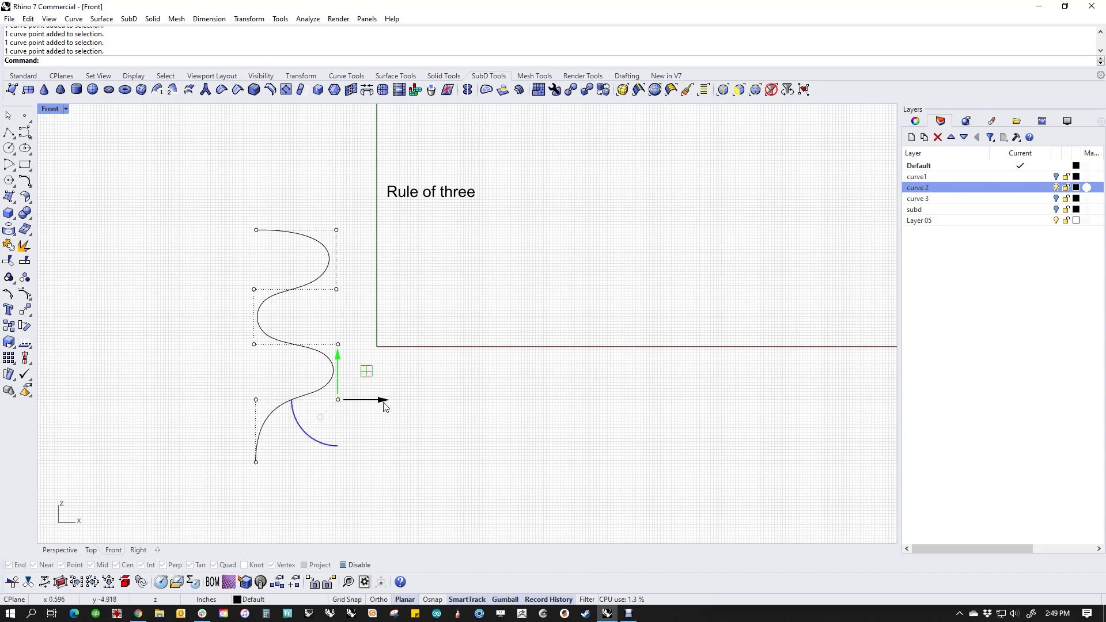
drag(339, 402, 287, 402)
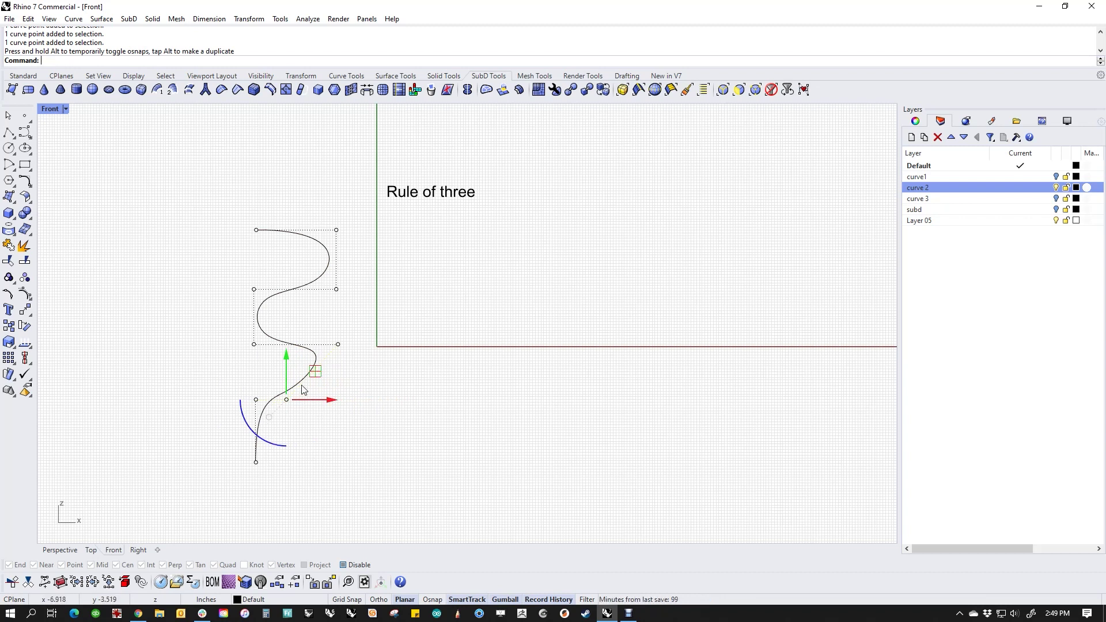
drag(332, 403, 384, 402)
Examine the control points shaping the wavy curve's lower bends by selecting them individually.
drag(238, 380, 276, 420)
click(336, 452)
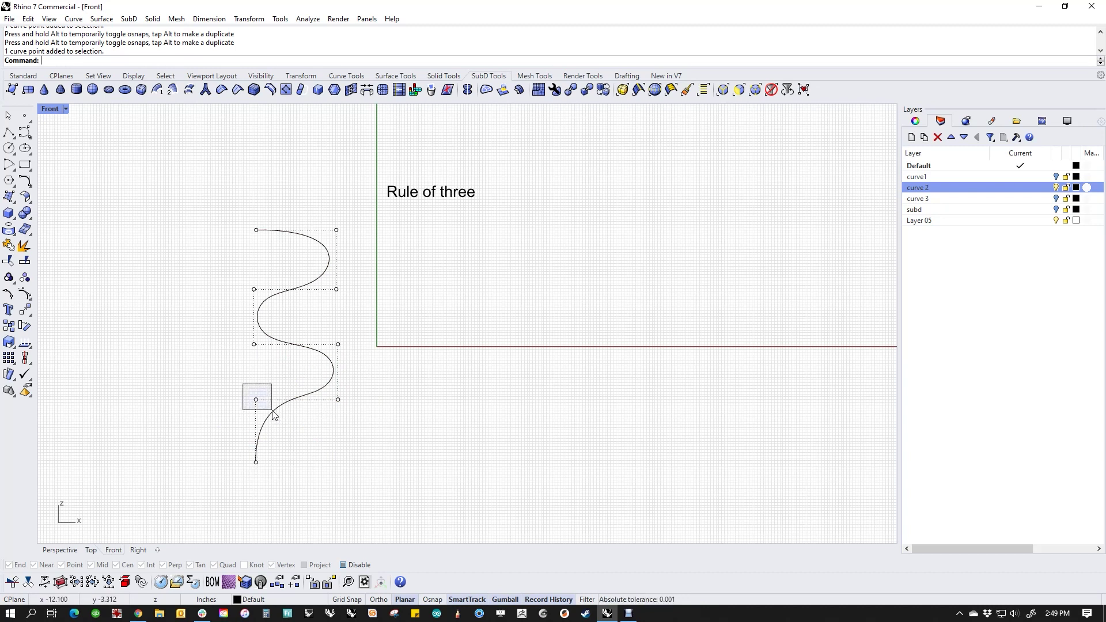
click(255, 398)
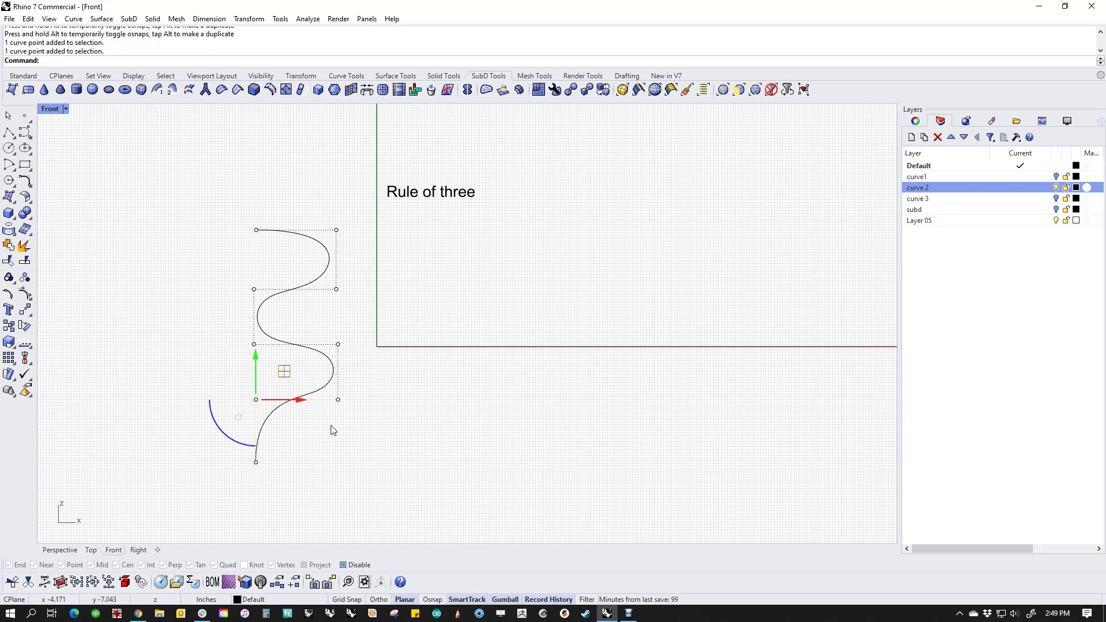
click(288, 455)
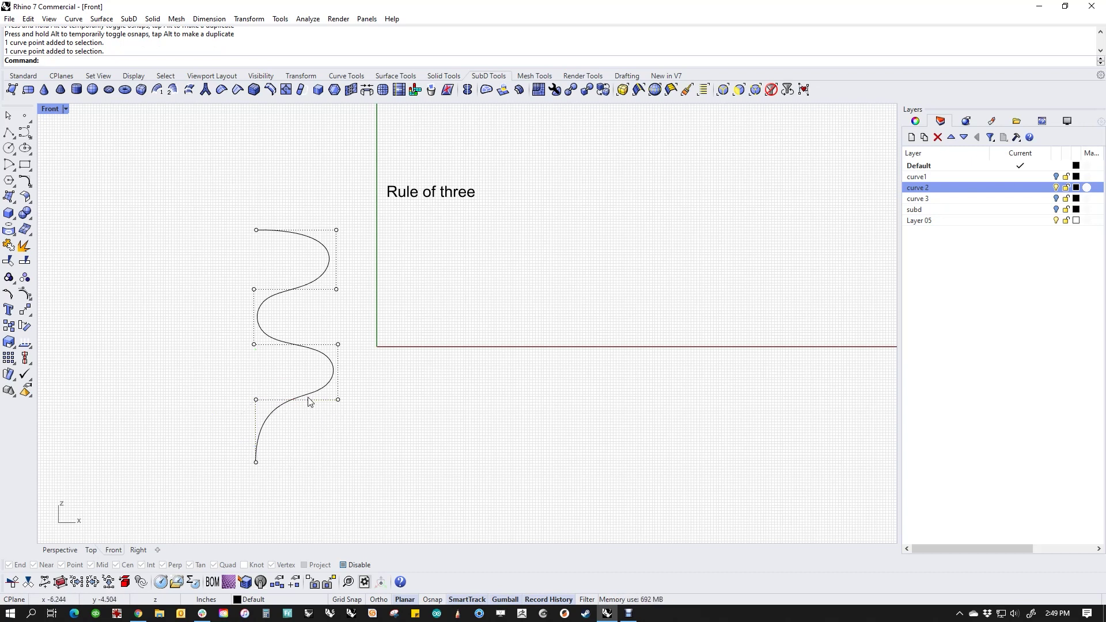
drag(328, 331, 352, 362)
click(363, 385)
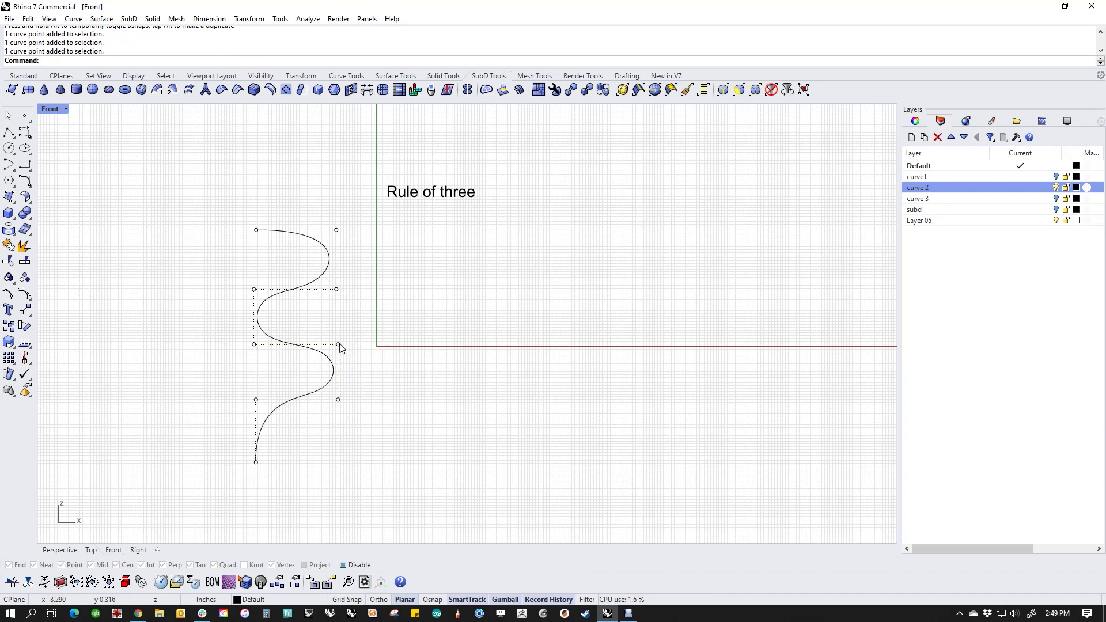
drag(248, 279, 239, 344)
click(200, 358)
Undo the last control point move and place the lowest bulge's lower point slightly inward from the point above it.
key(ctrl+z)
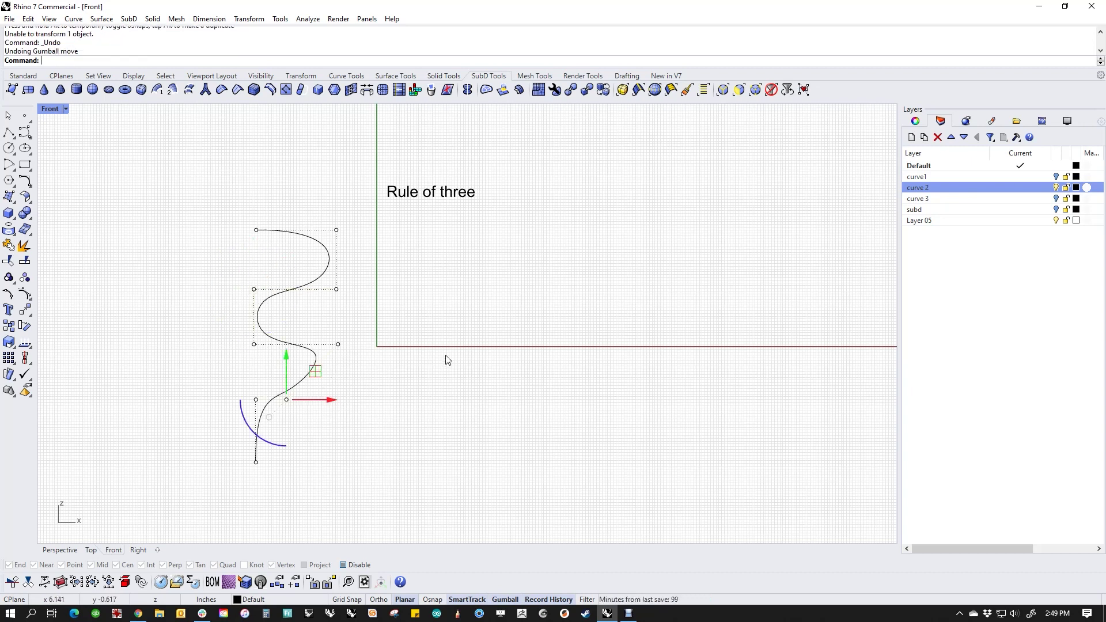
key(Escape)
drag(279, 417, 328, 401)
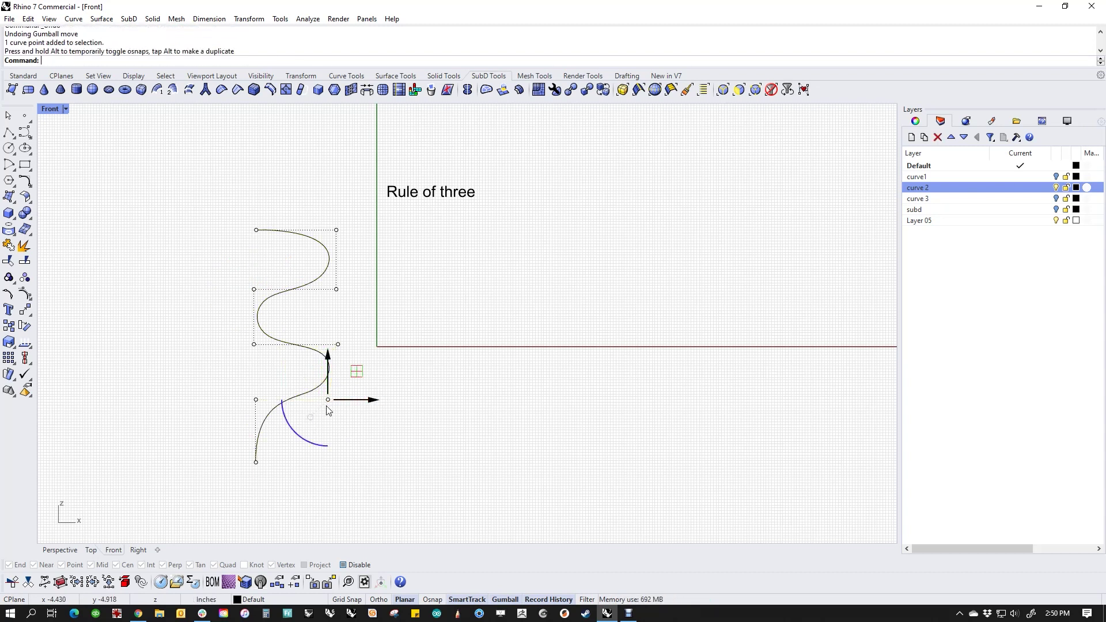
click(339, 439)
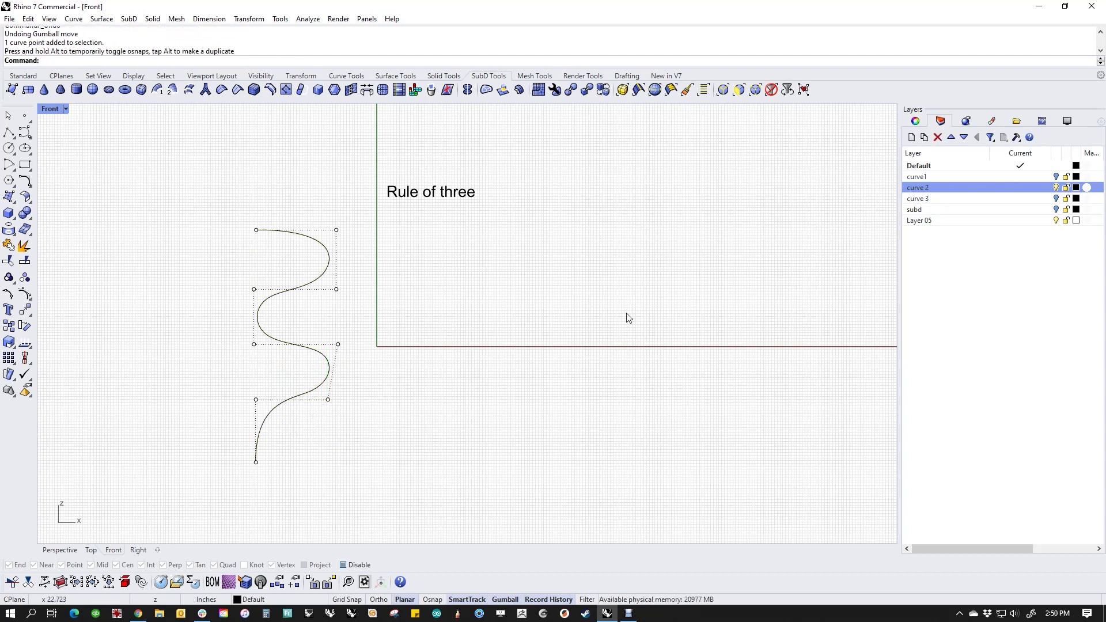
Switch layer visibility from curve 2 to curve 3 and turn on control points for its square-wave curve.
click(1056, 187)
click(1057, 198)
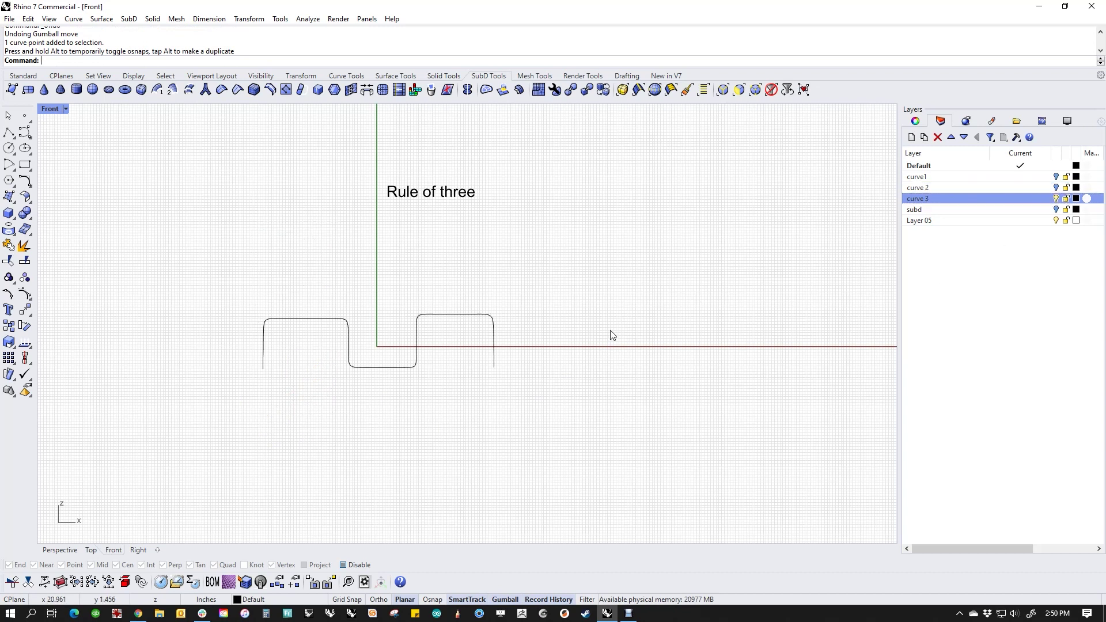
click(348, 332)
middle_click(309, 405)
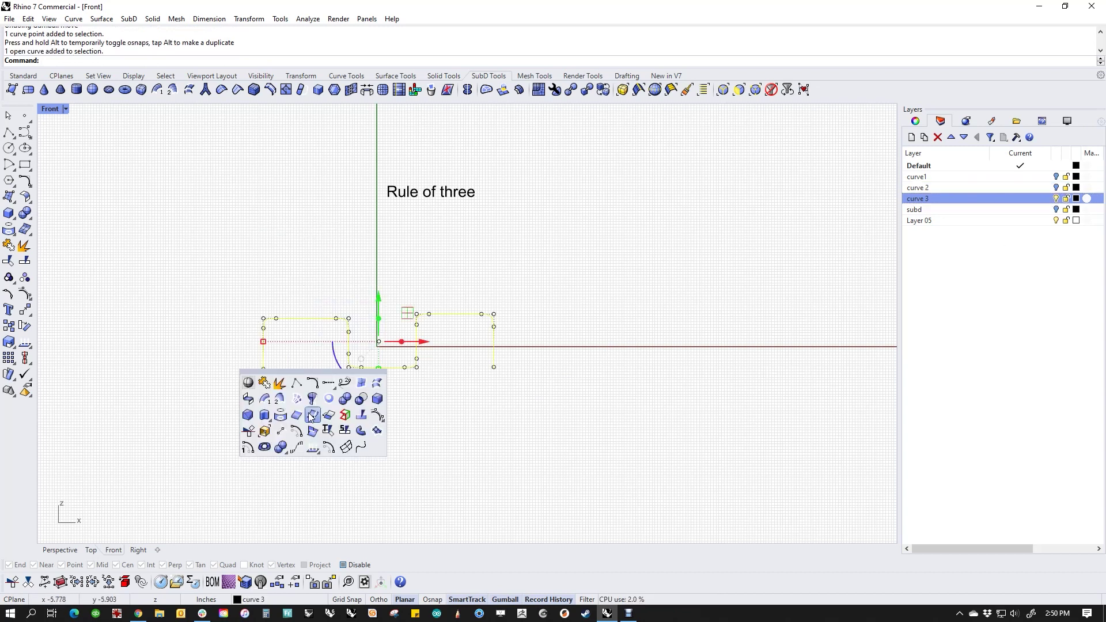
click(361, 431)
scroll(294, 352, up, 3)
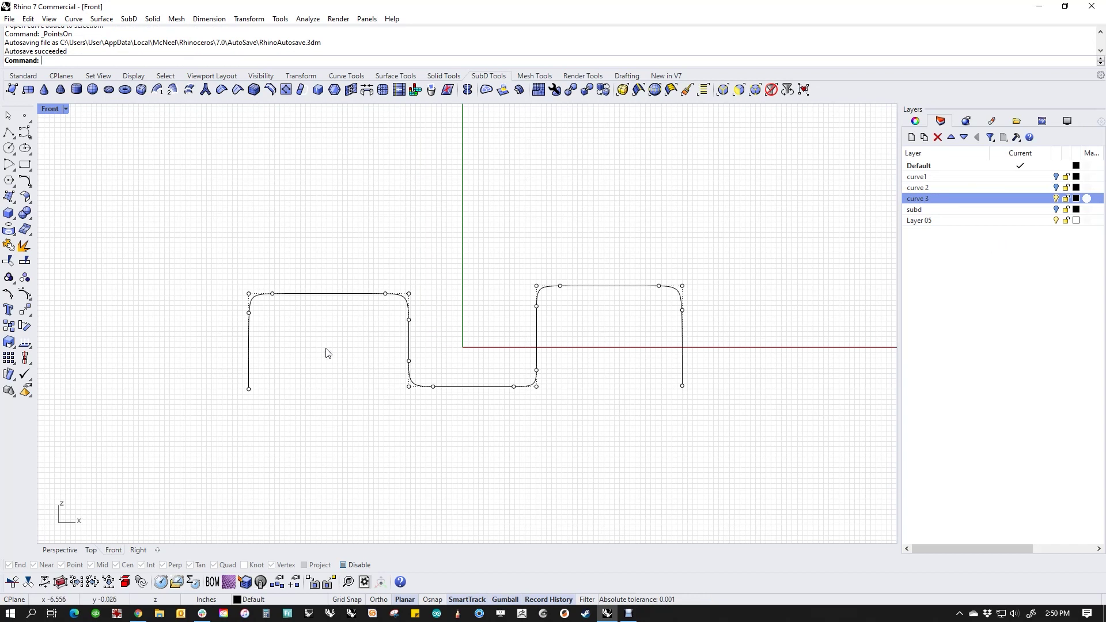
Examine the groups of three control points that shape successive rounded corners of the square-wave curve.
drag(232, 270, 280, 329)
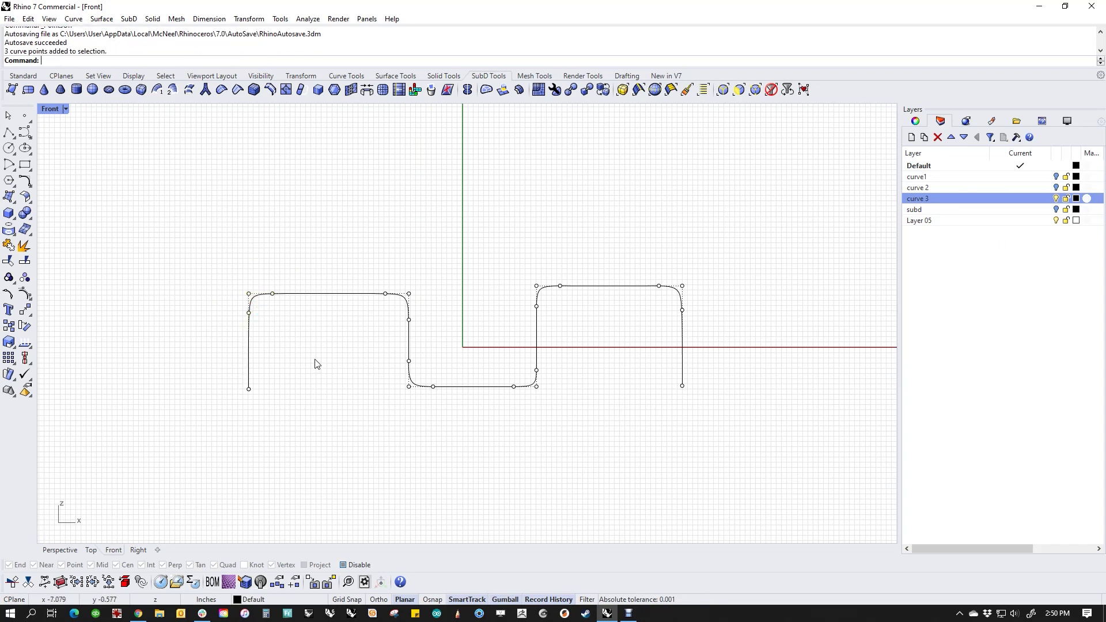
drag(364, 264, 559, 364)
click(382, 366)
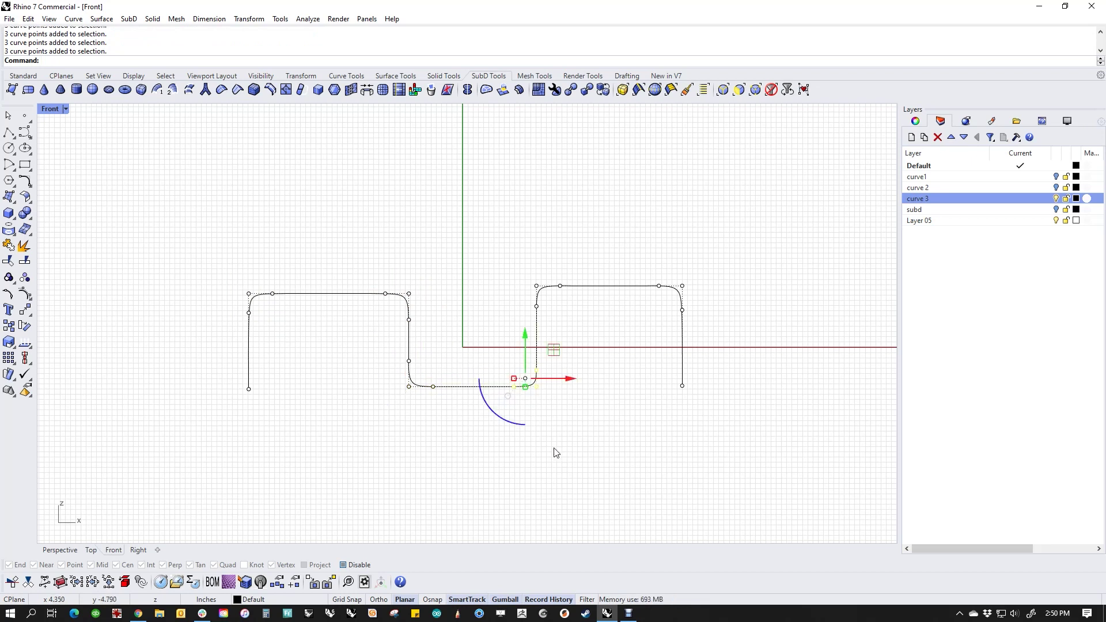
click(555, 452)
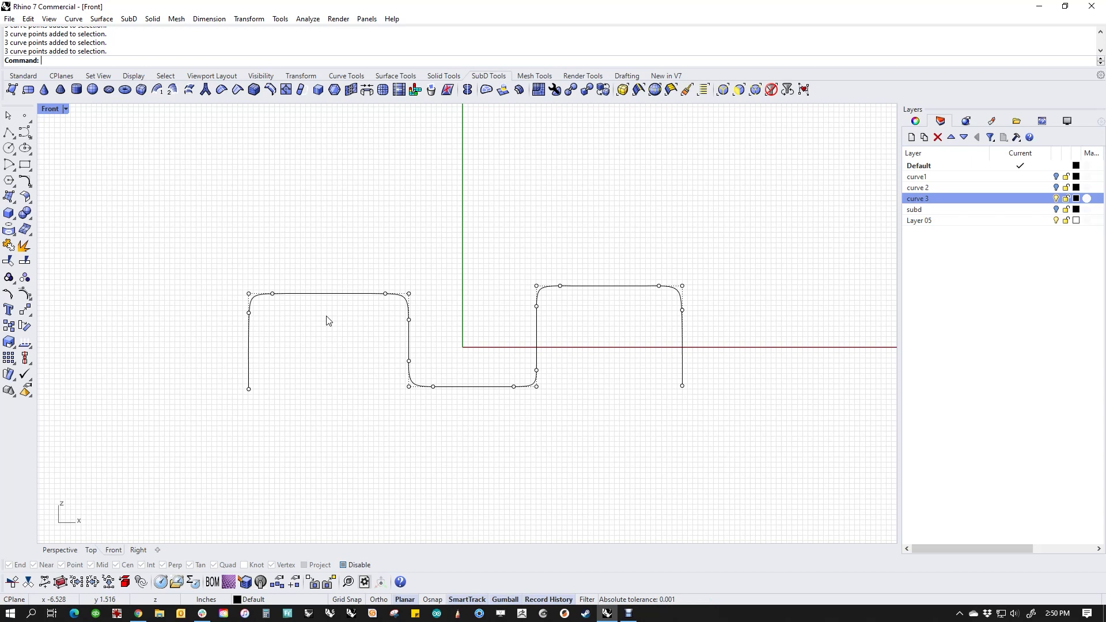
Broaden the rounding of the first raised section's second corner by sliding its two flanking control points away from the corner point.
drag(366, 274, 333, 298)
click(409, 322)
drag(408, 306, 408, 345)
click(335, 353)
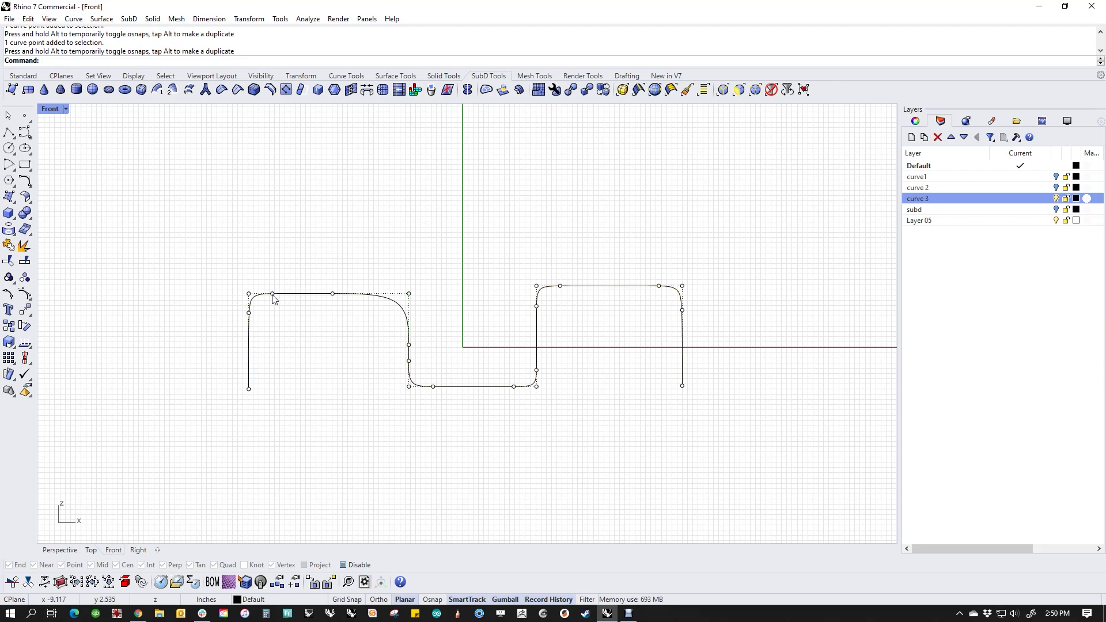
Sharpen the square-wave curve's first upper corner by sliding its two flanking control points close to the corner point.
click(273, 294)
drag(273, 294, 247, 257)
key(Escape)
click(248, 313)
key(Escape)
Shift the three-point groups of the first raised section's two upper corners outward, each group moved as one unit.
drag(321, 264, 427, 355)
drag(371, 300, 421, 198)
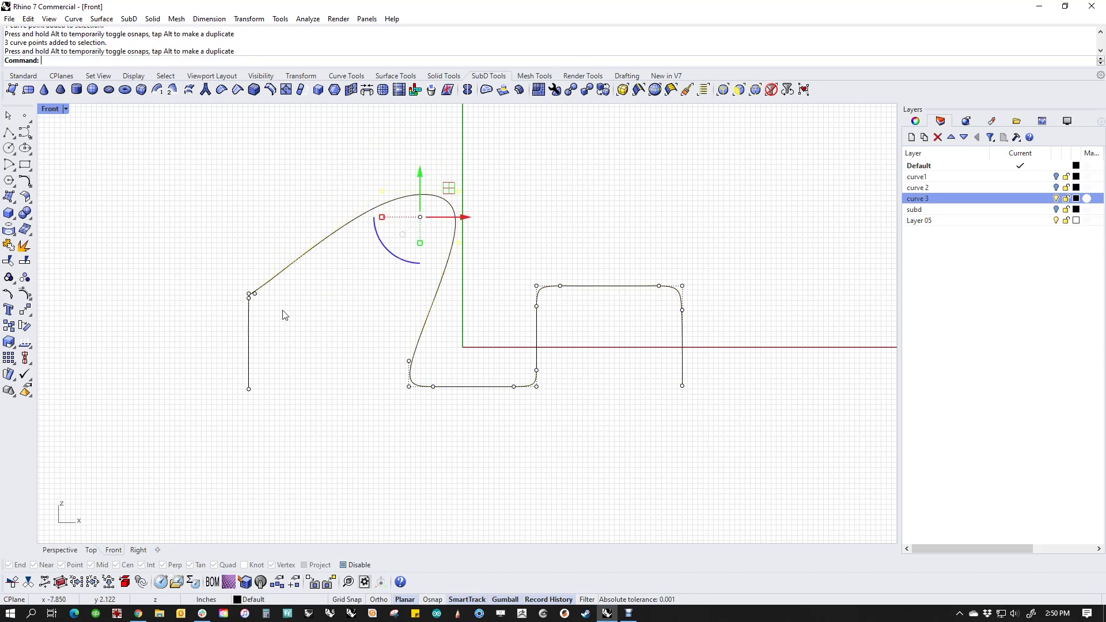
key(Escape)
drag(233, 261, 275, 326)
drag(280, 266, 234, 280)
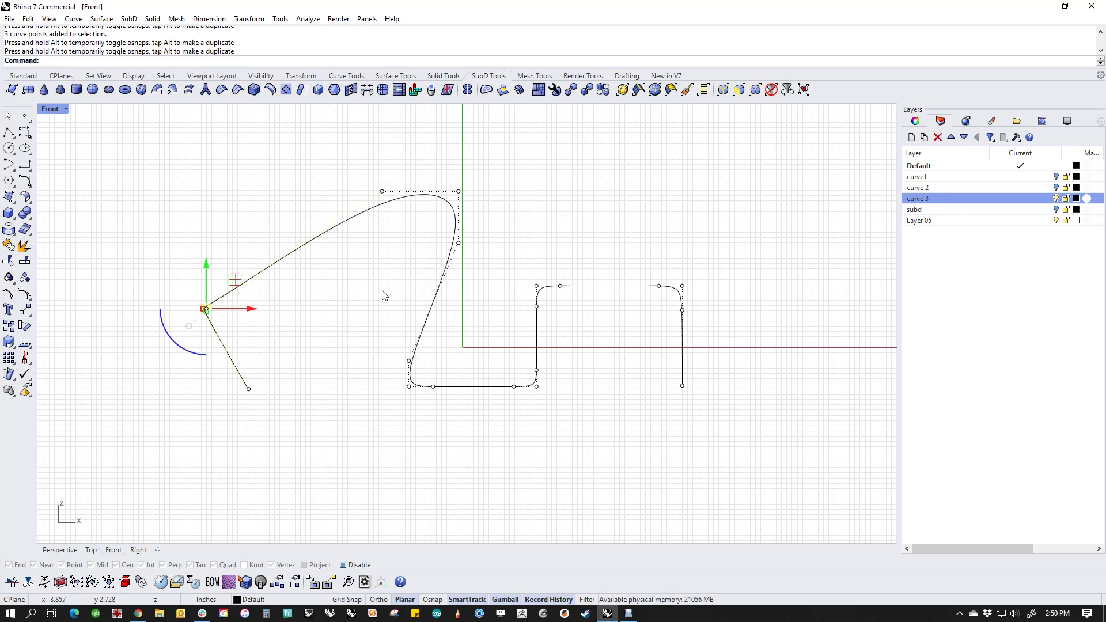
Undo all the control point moves made on the square-wave curve and clear the selection.
key(ctrl+z)
key(ctrl+z)
key(ctrl+z)
key(ctrl+z)
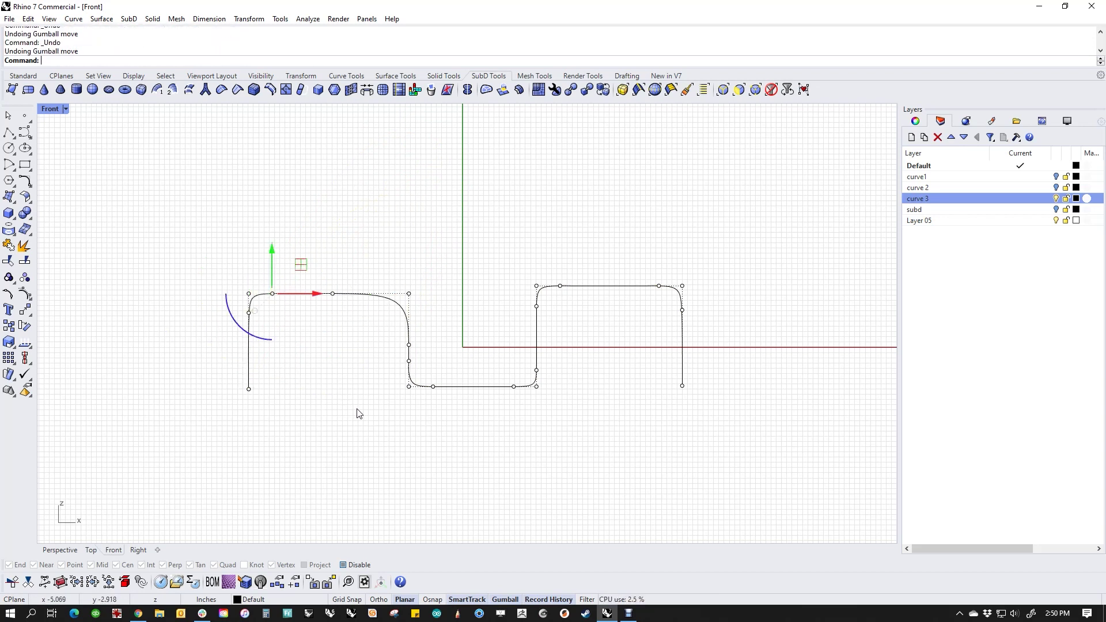
key(ctrl+z)
key(ctrl+z)
key(ctrl+z)
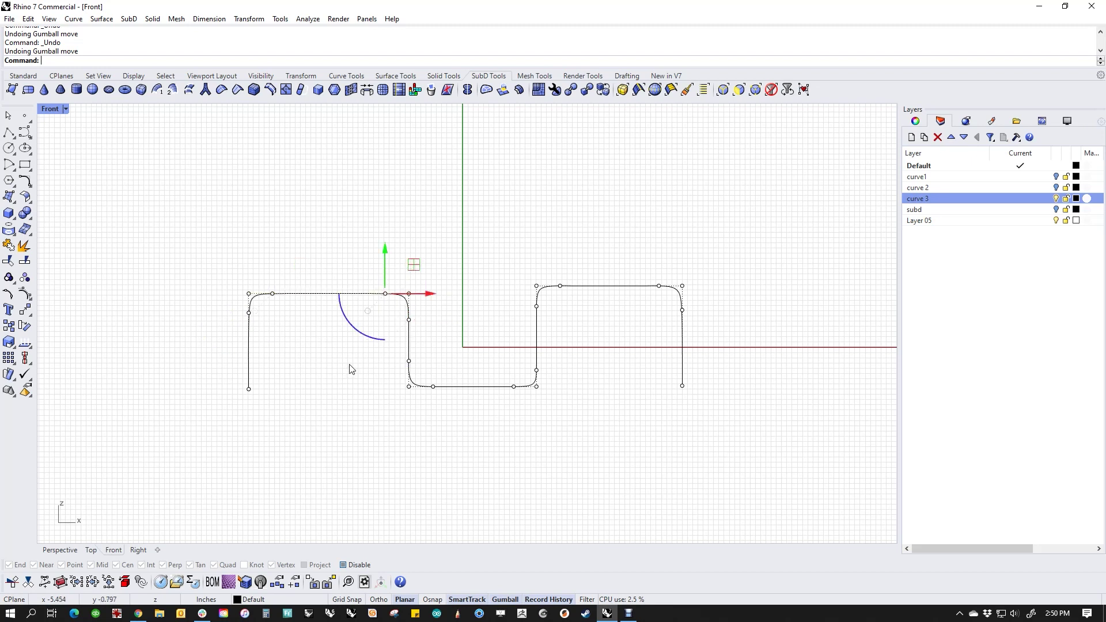
key(Escape)
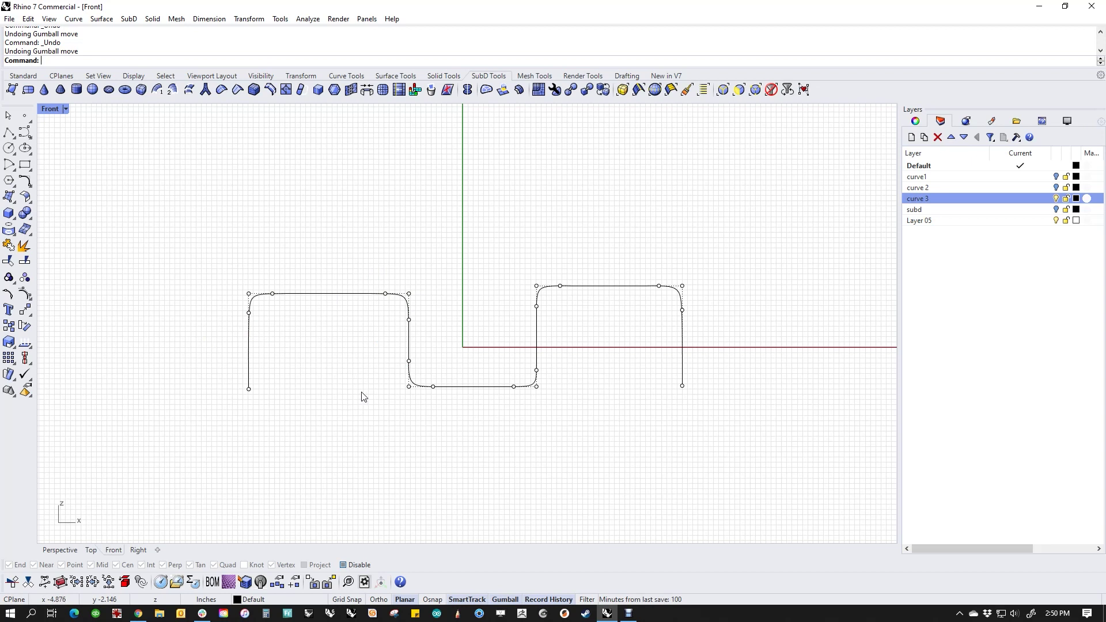
Hide the curve 3 layer and show the subd layer, leaving the curve1 layer hidden.
click(1056, 198)
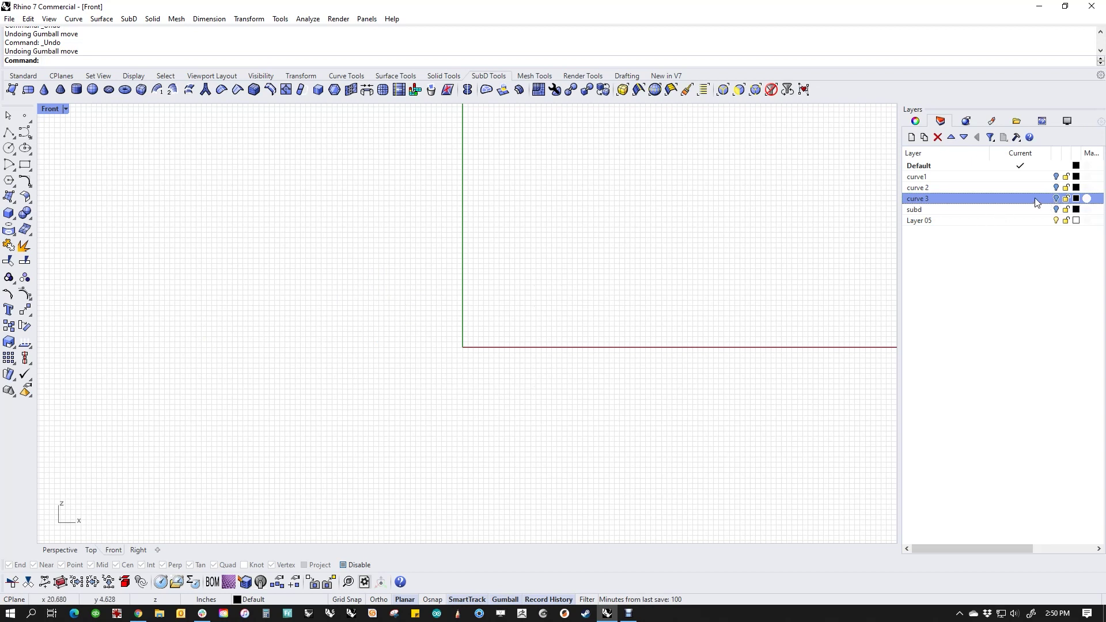
click(1056, 176)
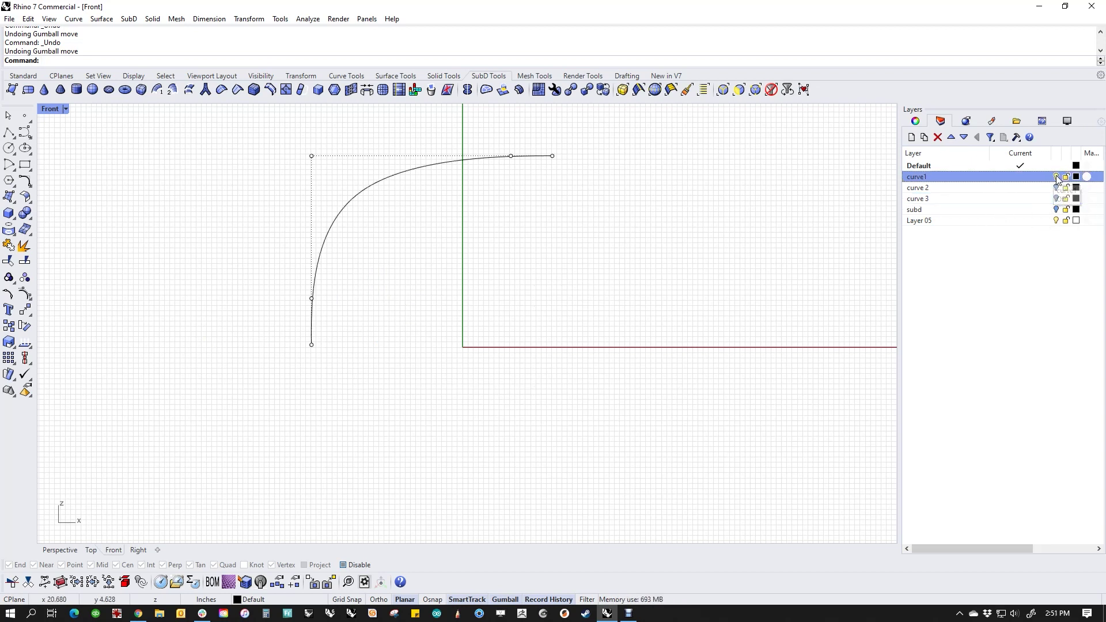
click(1057, 209)
click(468, 161)
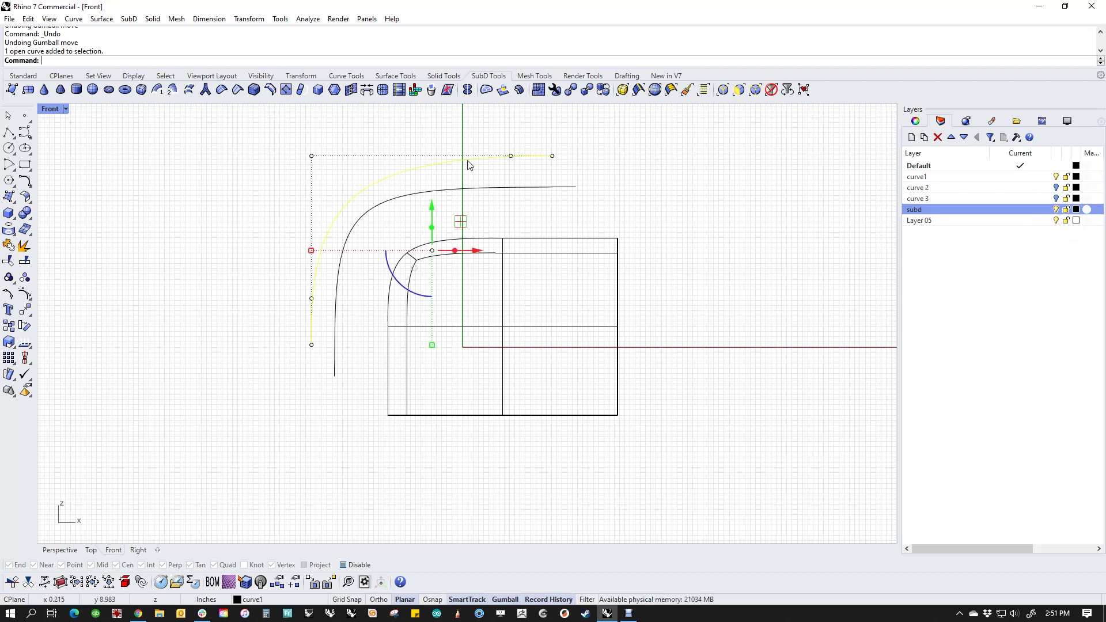
click(1056, 177)
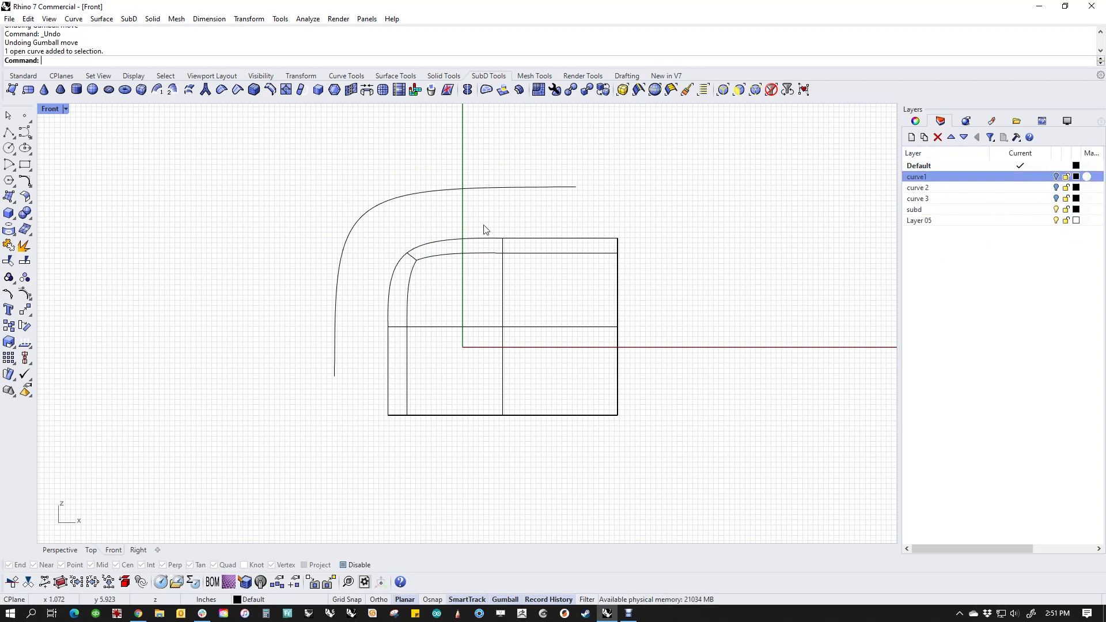
Turn on control points for both the SubD box and the rounded curve beside it.
drag(519, 154, 477, 267)
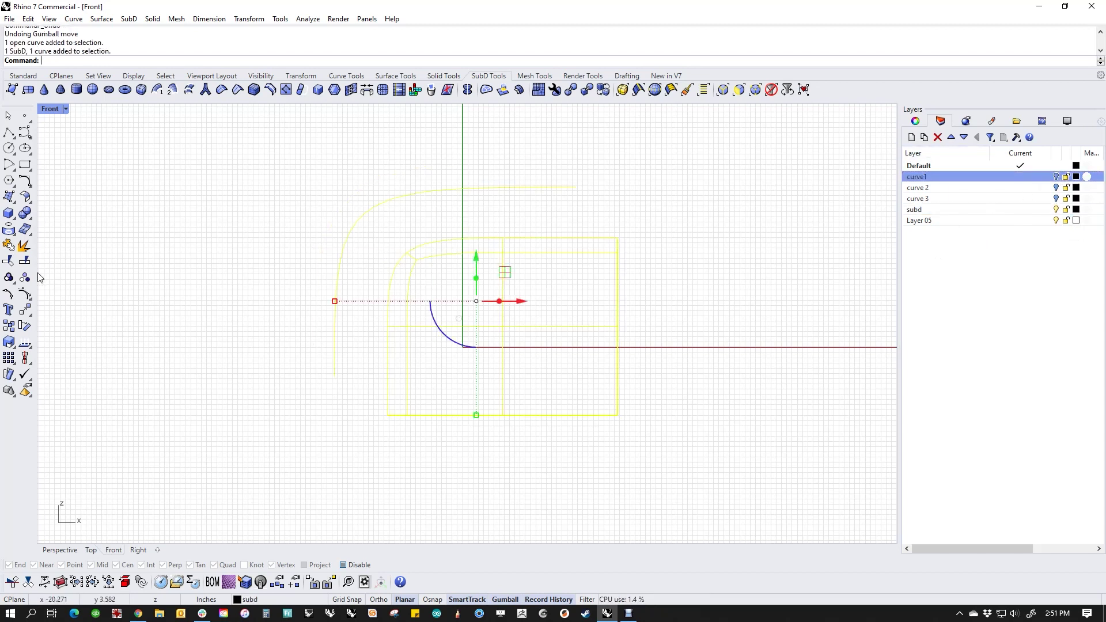
click(24, 293)
right_drag(224, 325, 180, 355)
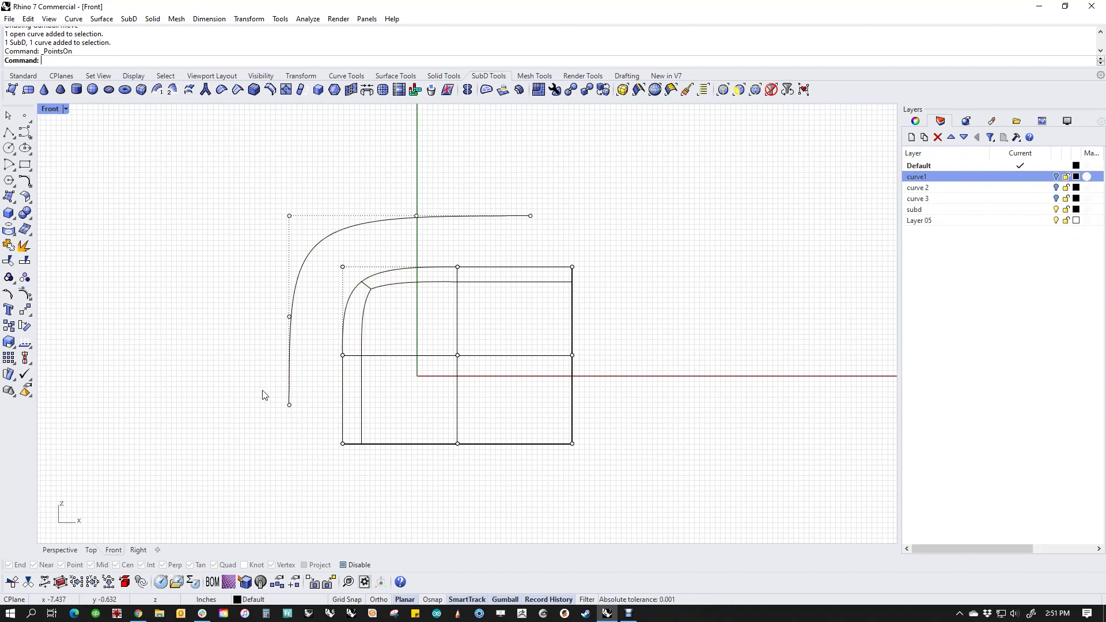
Examine the end point of the curve and the corresponding outer rows of control points on the SubD box.
drag(265, 390, 309, 428)
shift+drag(507, 186, 524, 363)
shift+drag(313, 433, 355, 485)
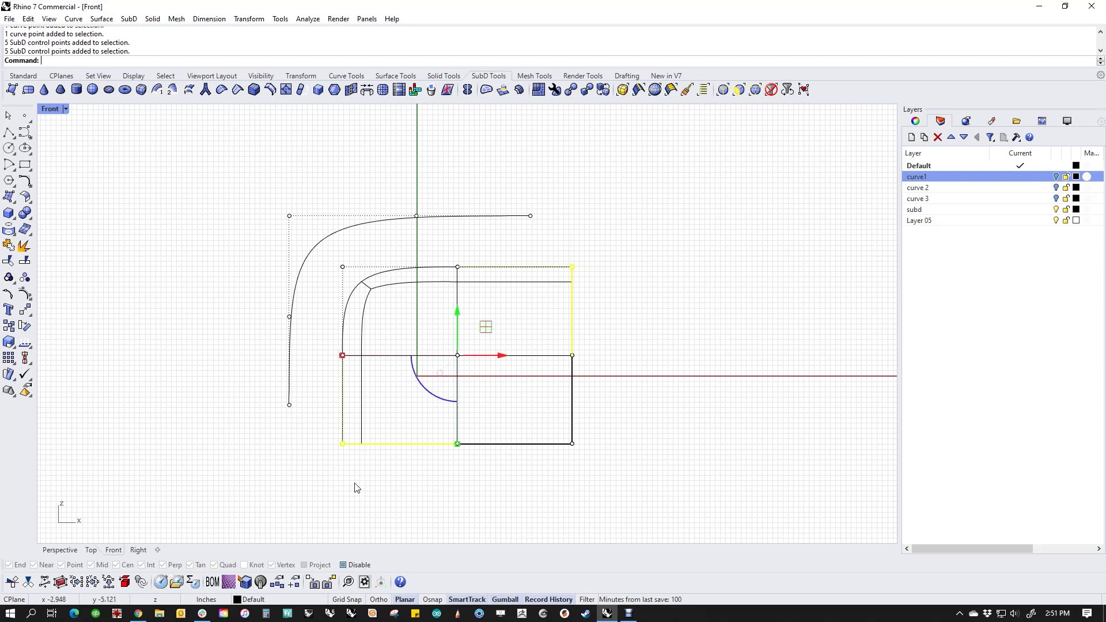
key(Escape)
Compare the three control points shaping the curve's corner with the three matching rows on the SubD box.
drag(265, 313, 298, 333)
shift+drag(249, 158, 311, 236)
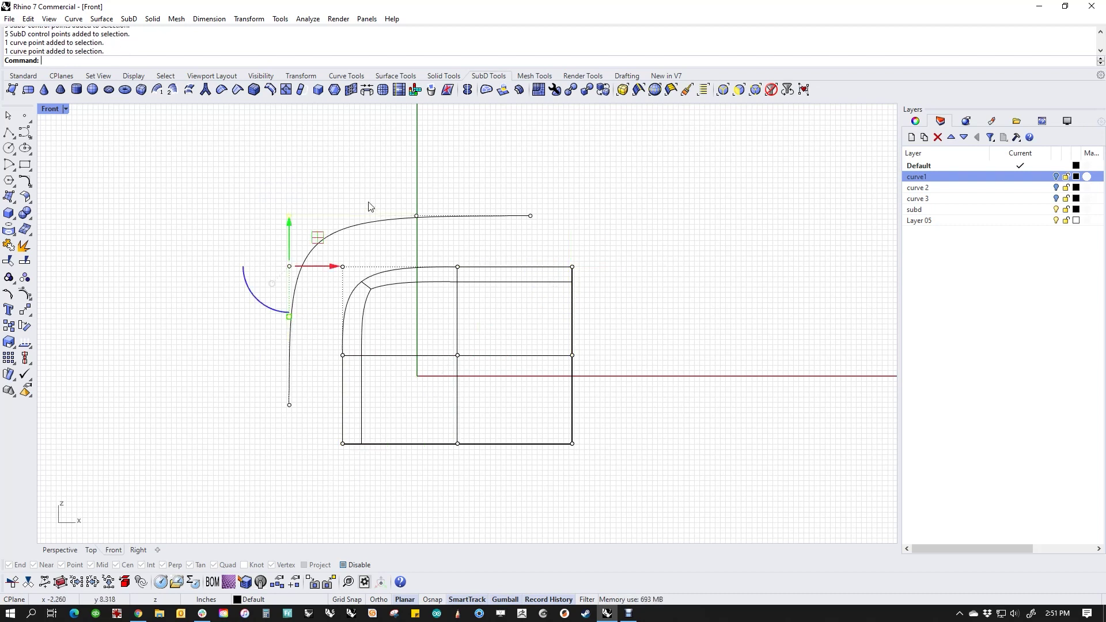
shift+drag(369, 187, 425, 225)
click(467, 249)
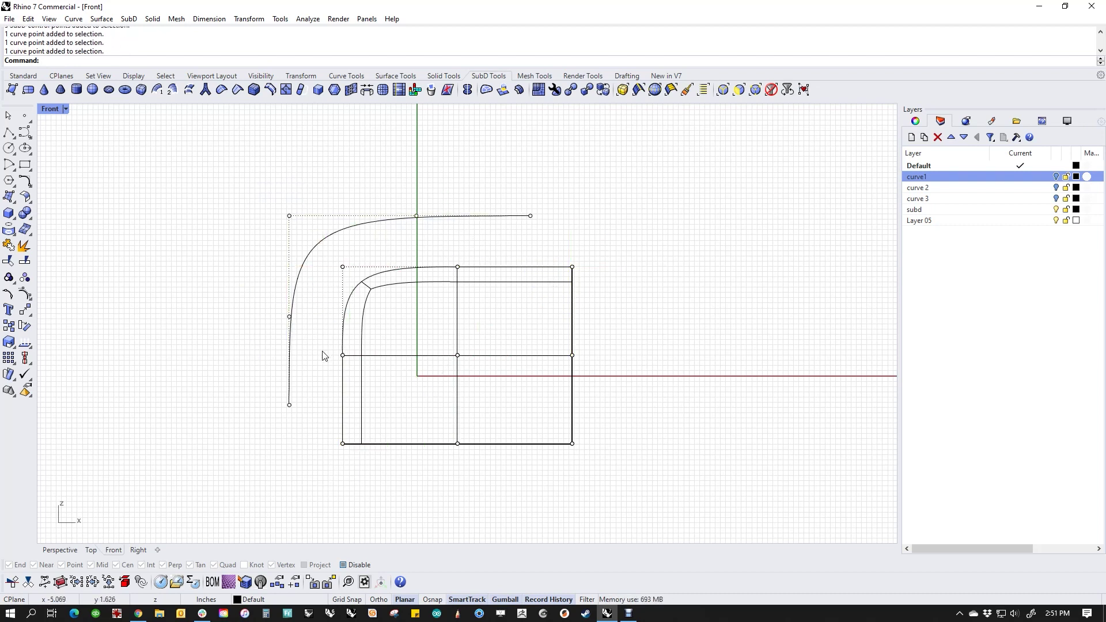
drag(323, 351, 357, 387)
shift+drag(331, 259, 376, 297)
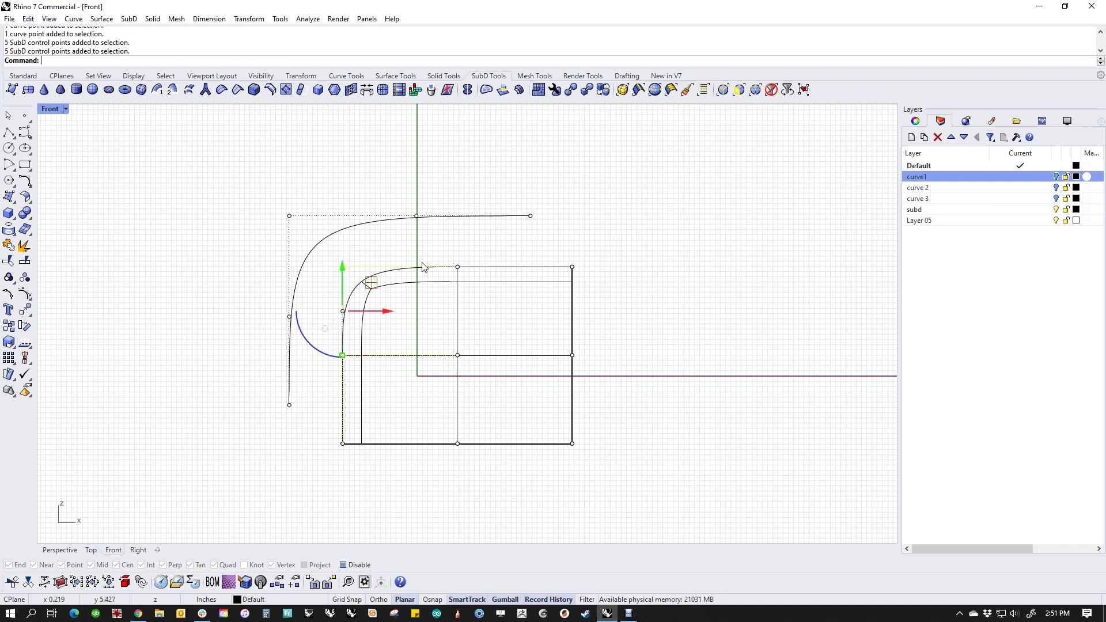
shift+drag(432, 247, 484, 294)
click(551, 241)
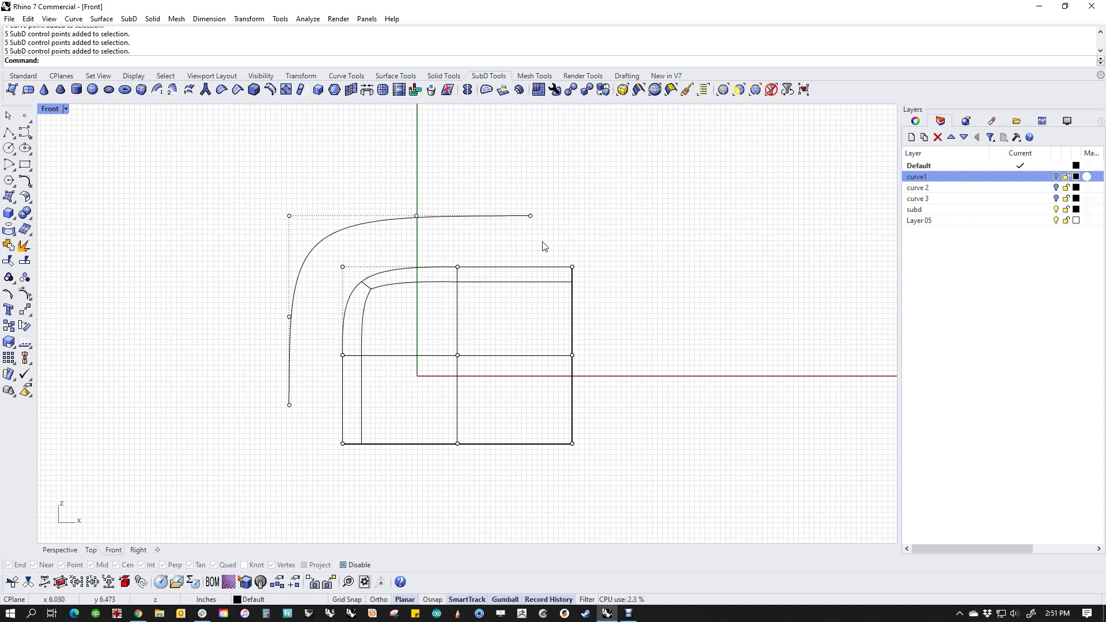
Tighten the SubD's rounded corner by moving its middle column and middle row of control points close to the corner.
drag(440, 248, 498, 498)
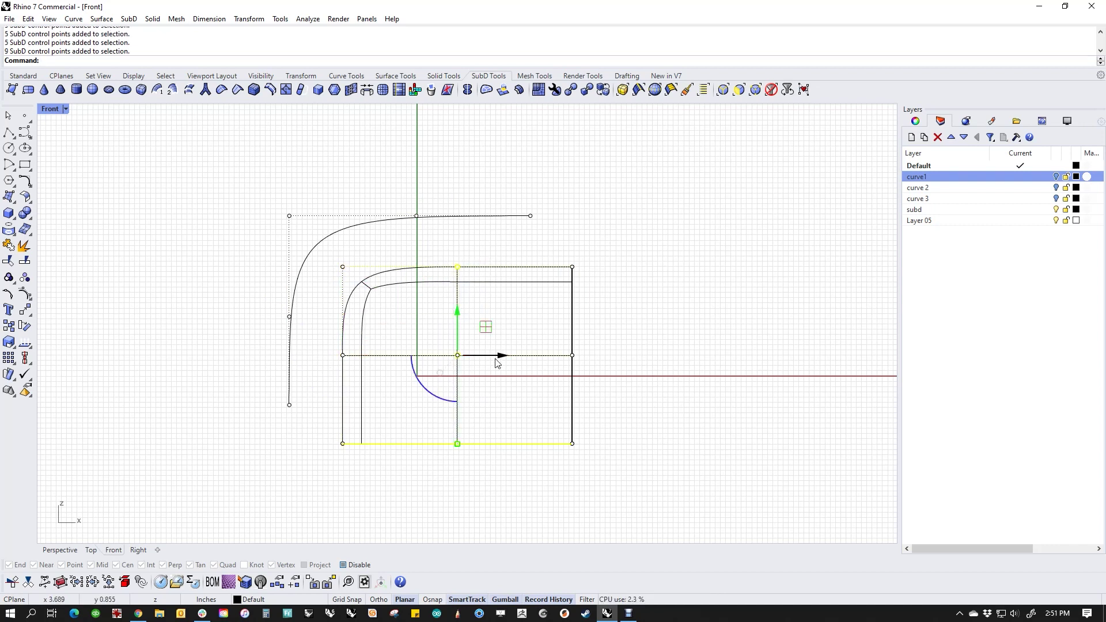
drag(500, 362, 579, 372)
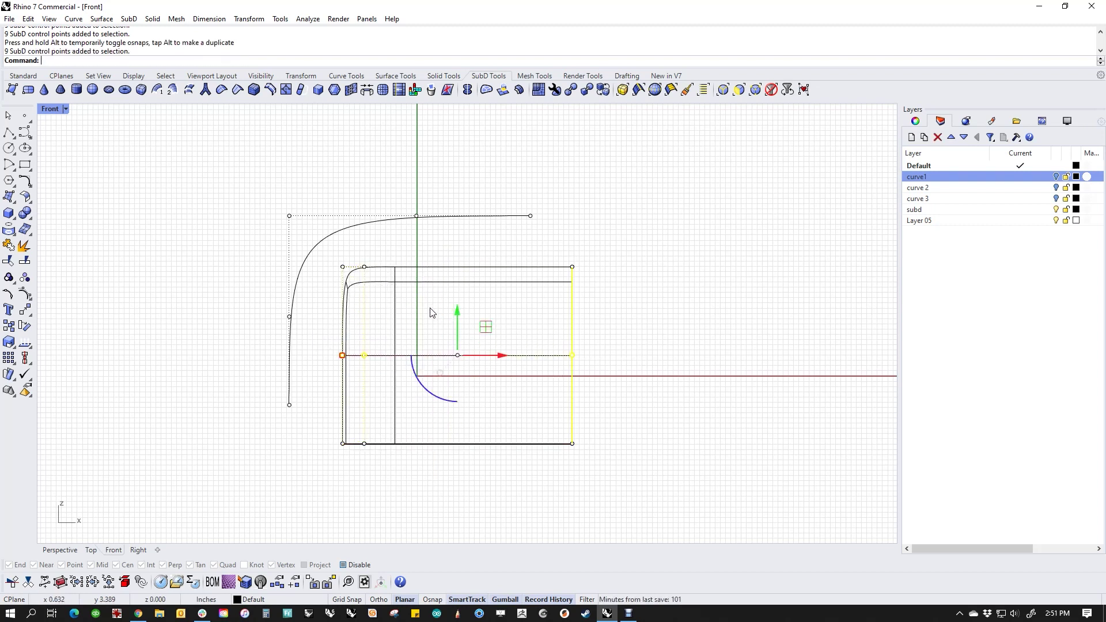
drag(455, 317, 456, 251)
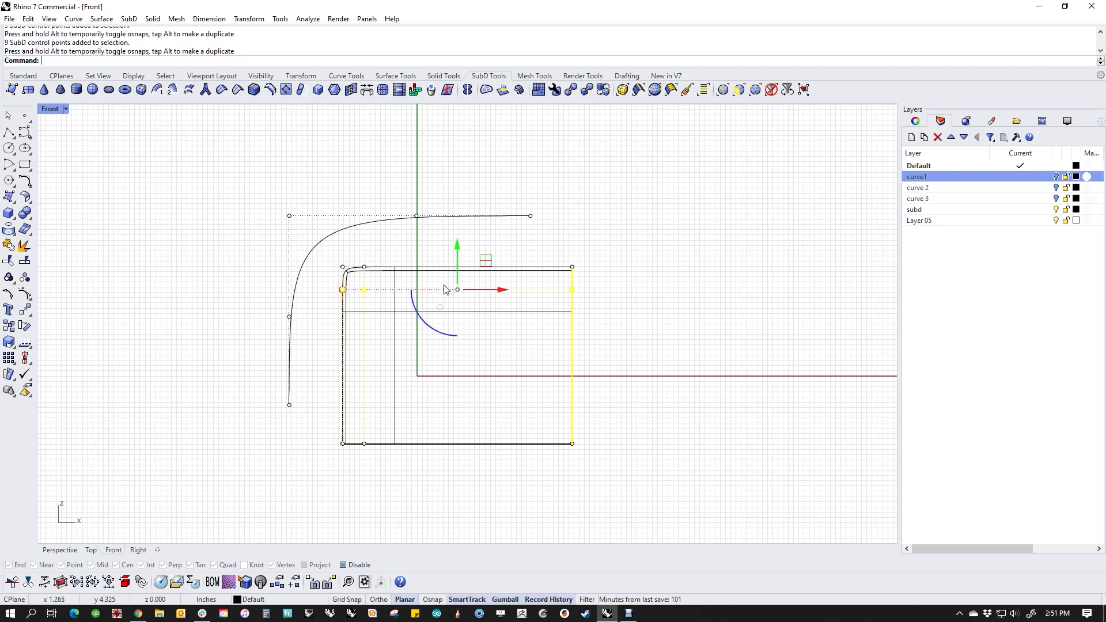
click(385, 255)
Soften the SubD's rounded corner by moving the inner column near the opposite side and the inner row down toward the base.
drag(358, 253, 411, 500)
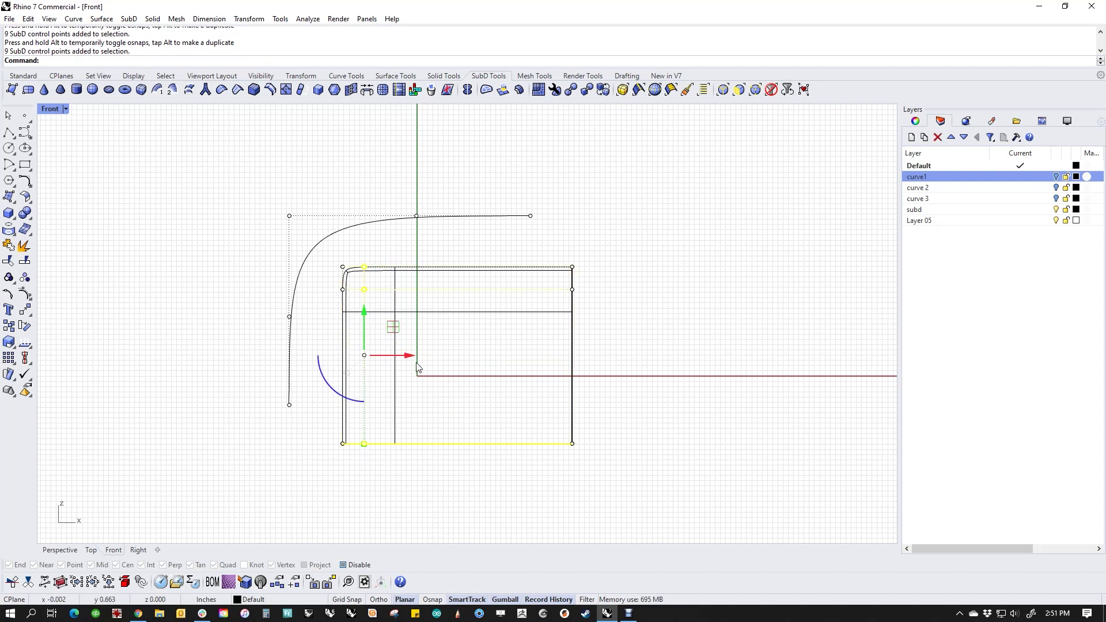
drag(373, 354, 550, 347)
key(Escape)
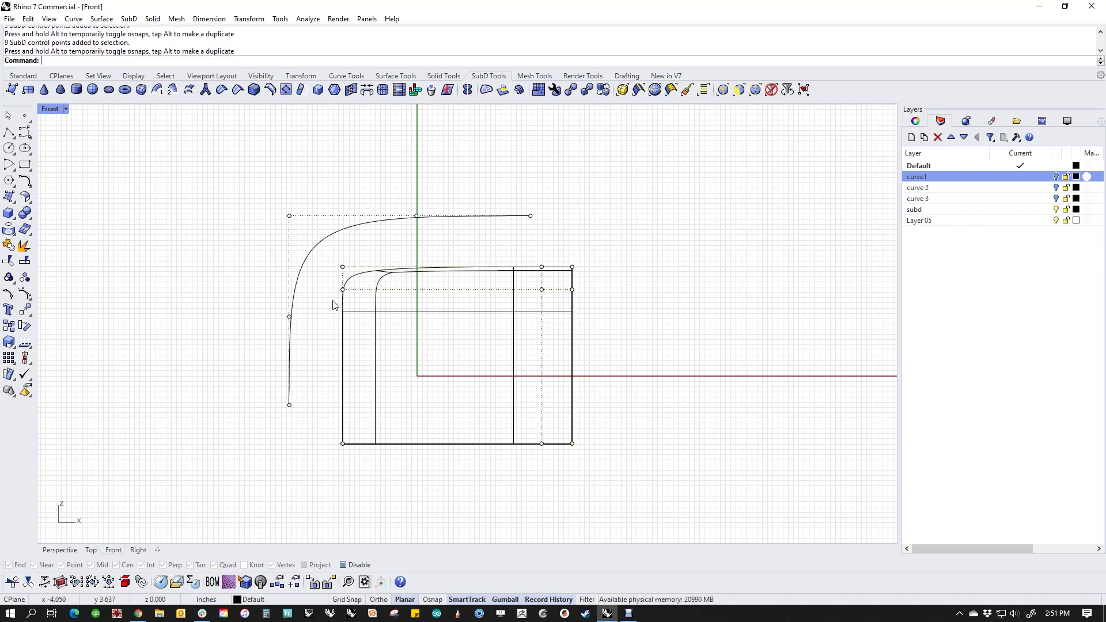
drag(330, 280, 638, 316)
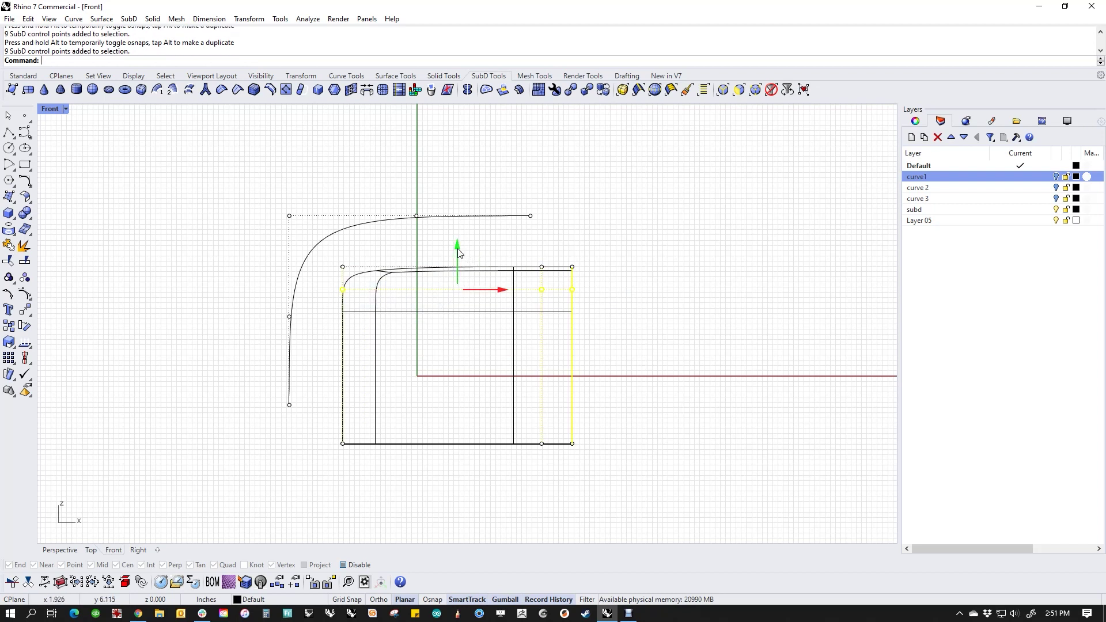
drag(457, 291, 449, 399)
key(Escape)
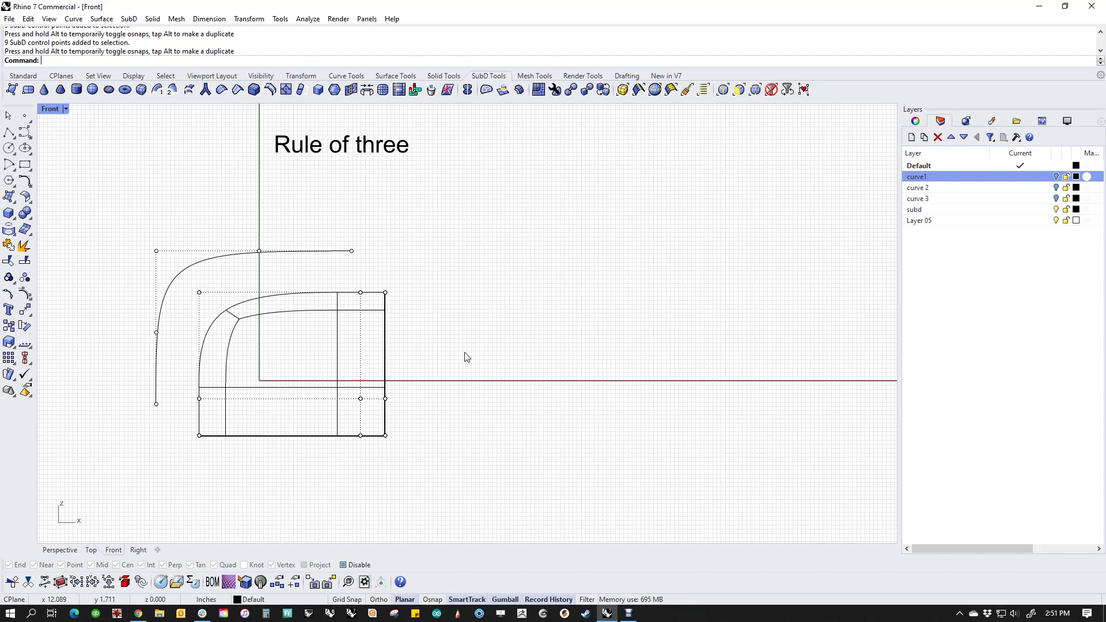
Switch to the Perspective view and set its display mode to Shaded to show the SubD box in 3D.
text(perspective)
key(Return)
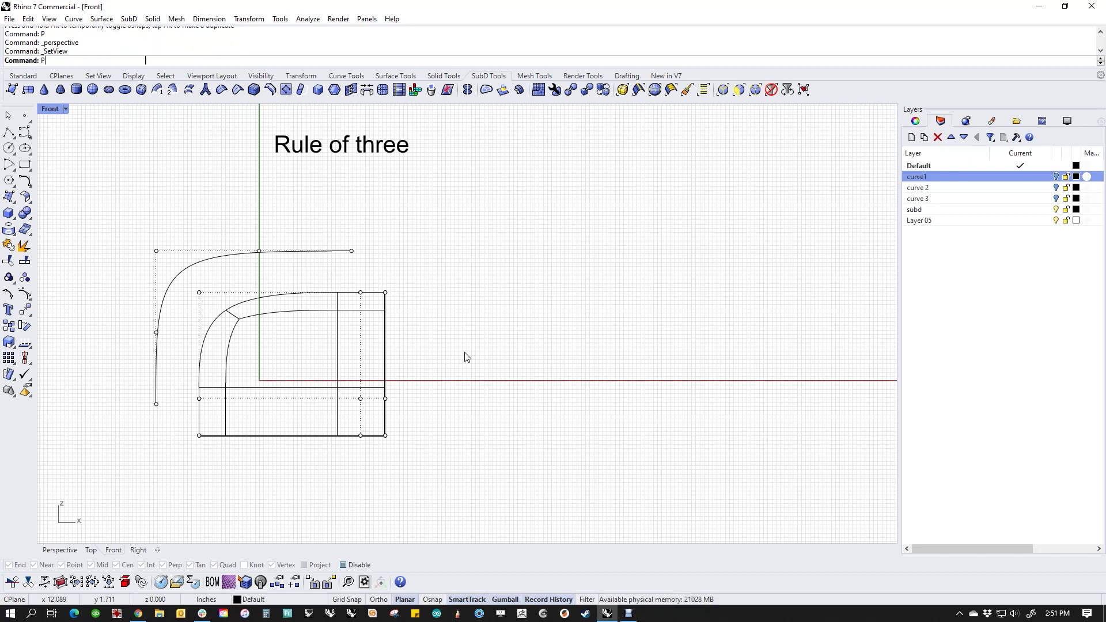
right_drag(346, 349, 400, 346)
scroll(400, 348, up, 3)
middle_click(401, 349)
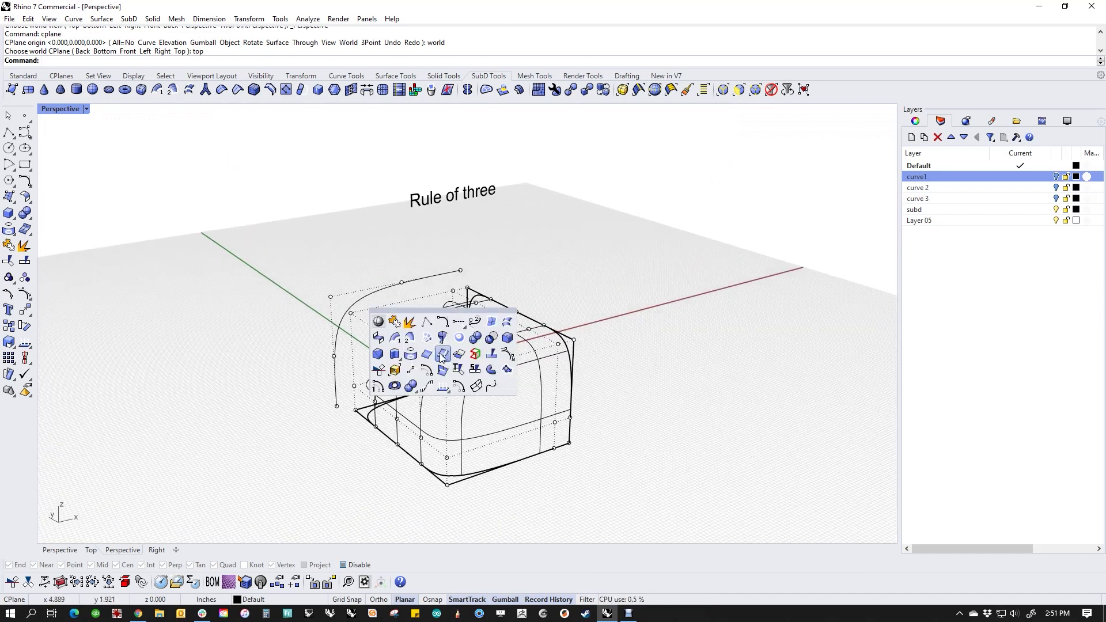
click(386, 330)
scroll(398, 375, up, 3)
scroll(398, 375, down, 3)
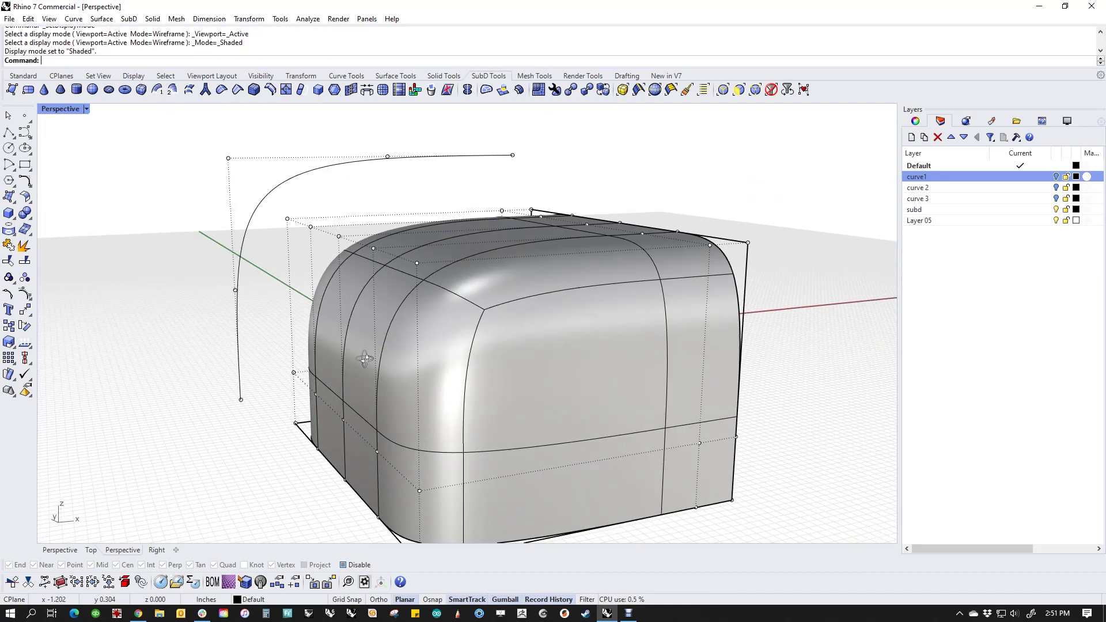
Hide the open curve beside the SubD box.
click(355, 164)
text(h)
key(Return)
text(h)
key(BackSpace)
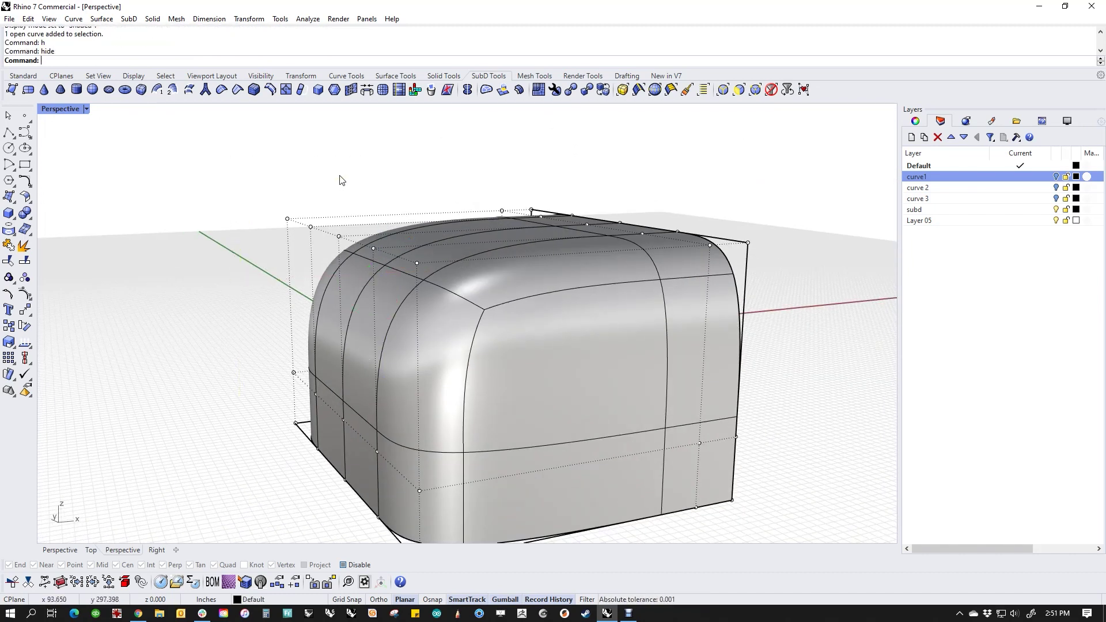
Highlight the control points running down, across and back from the SubD box's near rounded corner to examine each direction.
right_drag(341, 178, 516, 368)
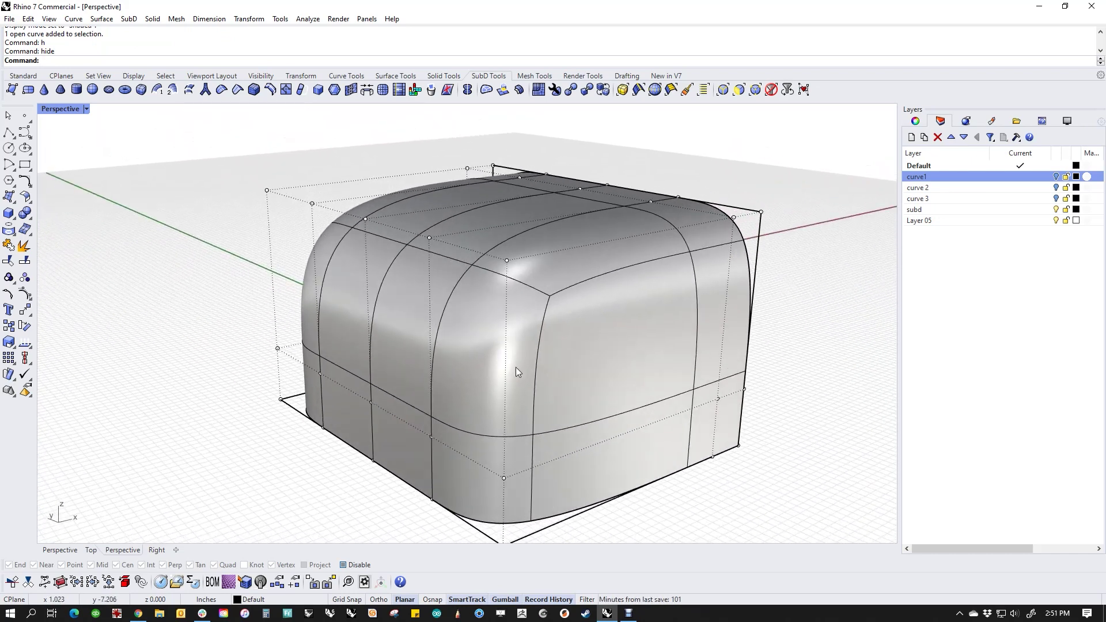
click(505, 479)
shift+click(507, 263)
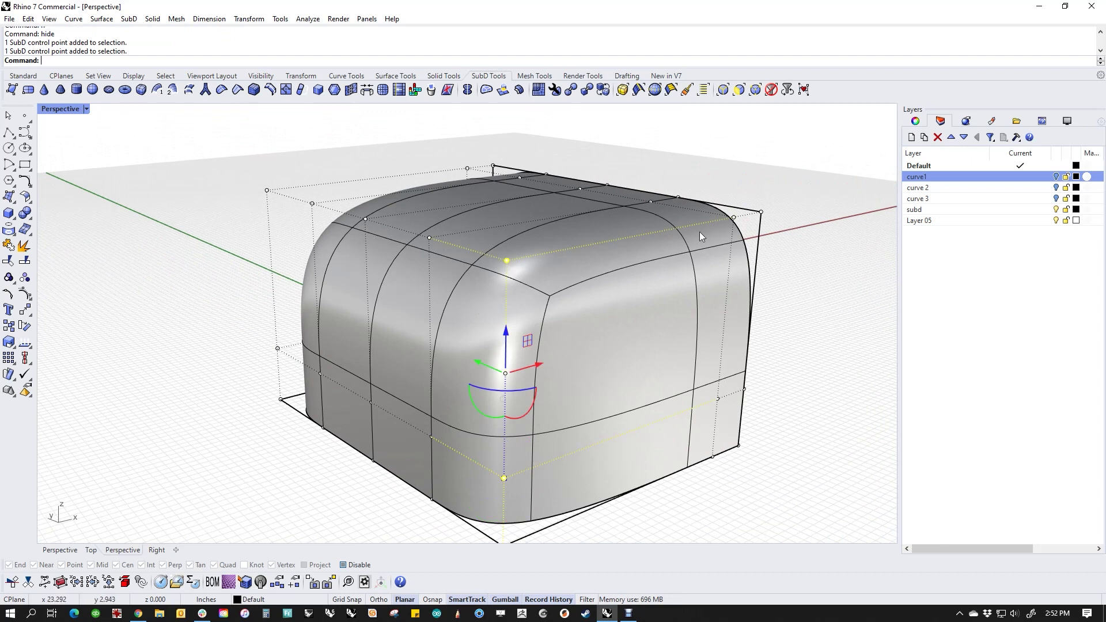
shift+click(735, 218)
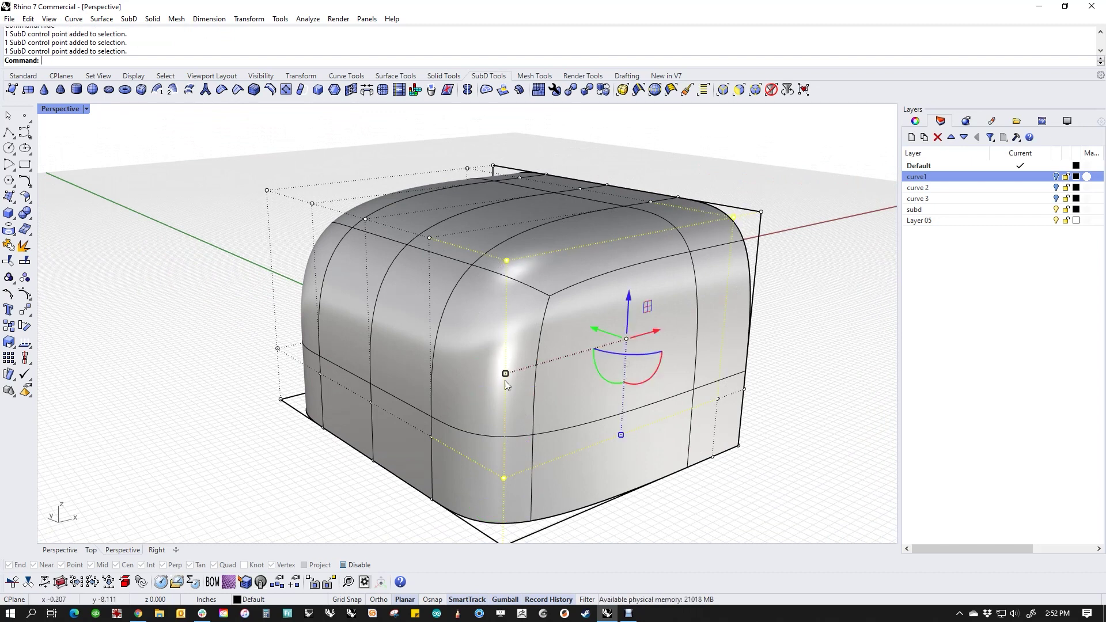
click(663, 508)
click(504, 478)
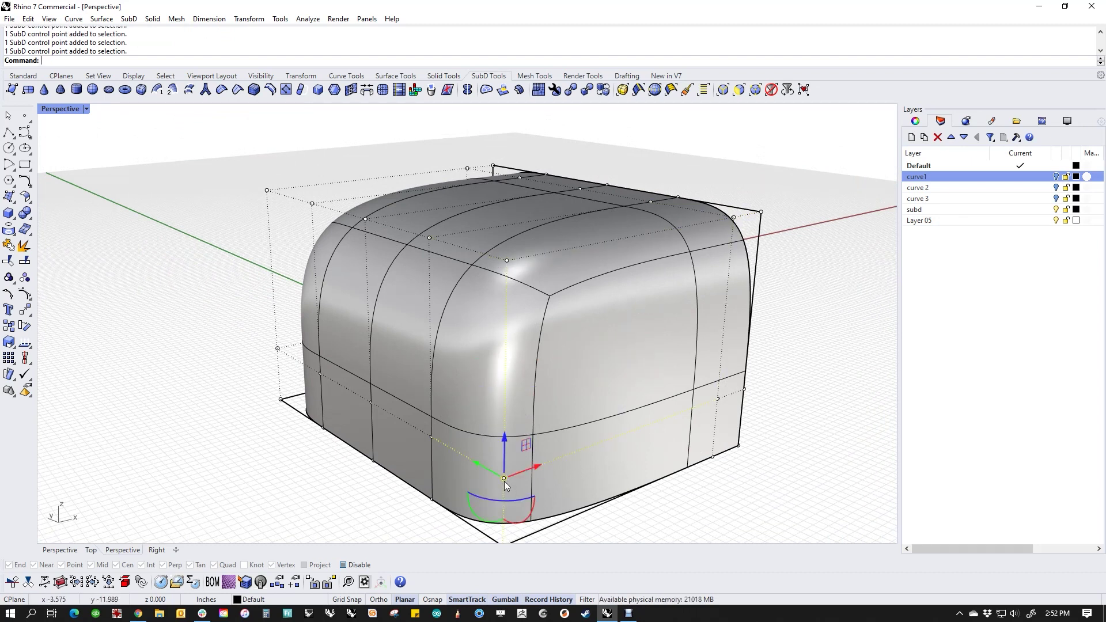
shift+click(507, 261)
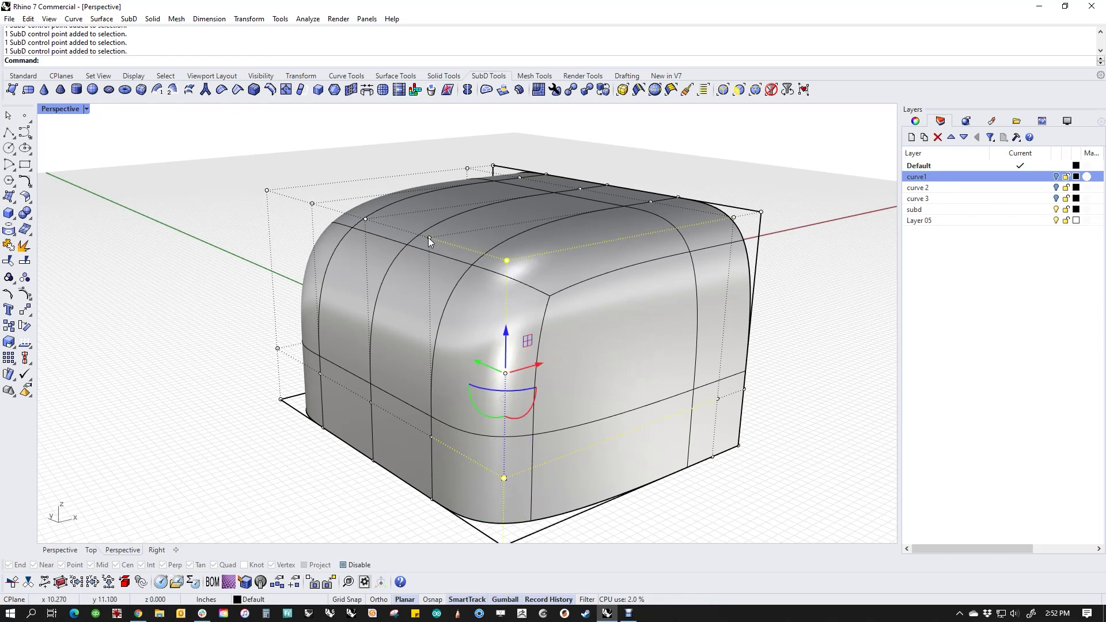
shift+click(429, 237)
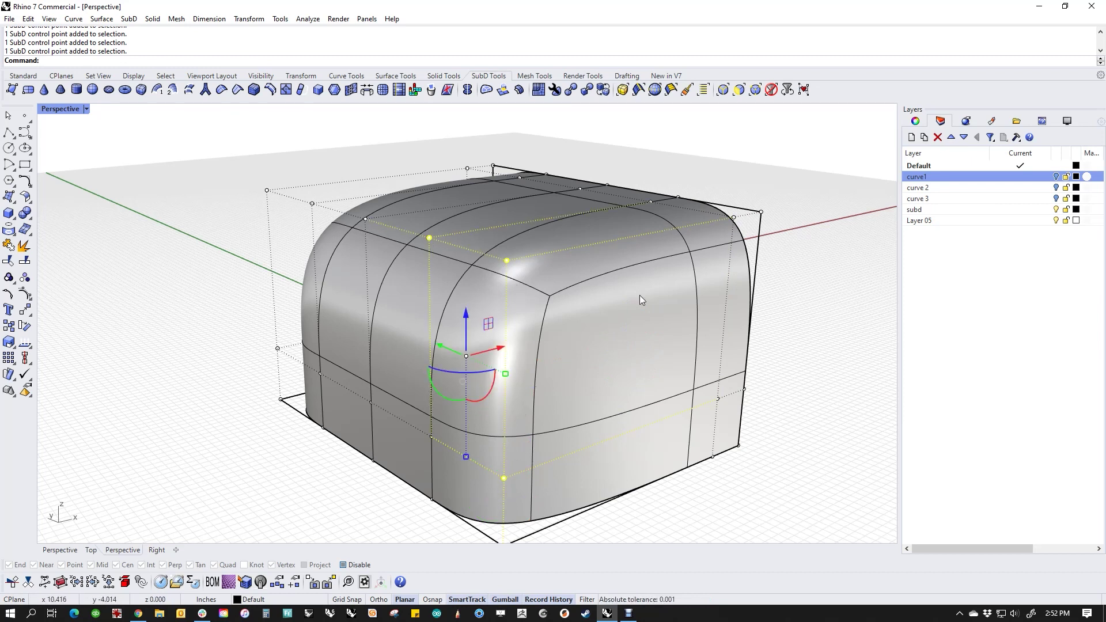
click(824, 302)
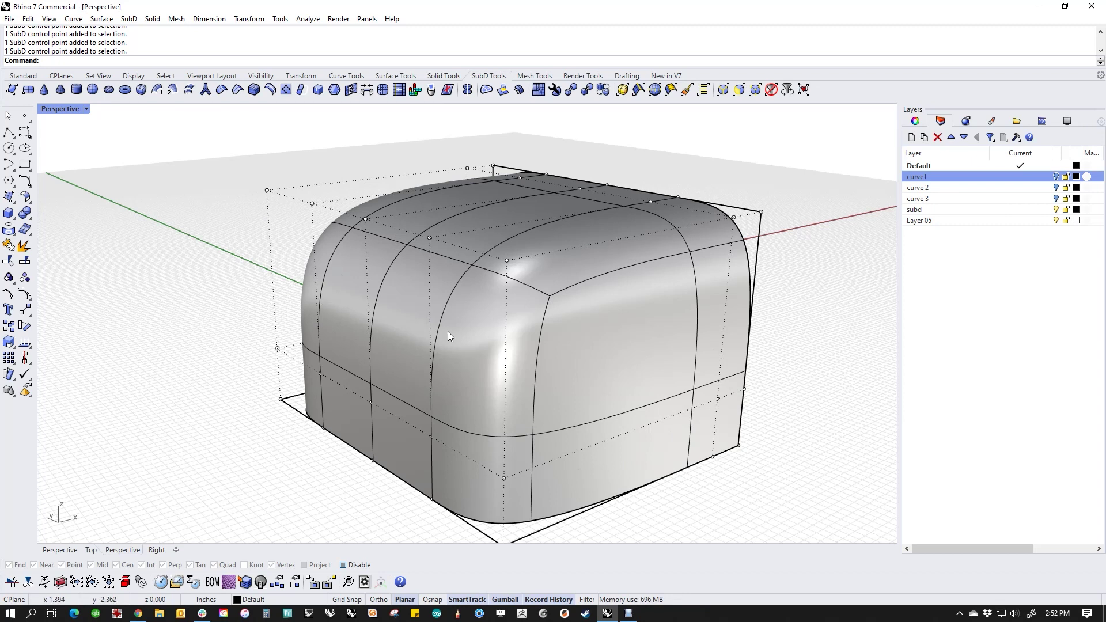
Try raising the control point below the near corner and pulling two adjacent top-face points inward along the X direction.
click(505, 477)
drag(506, 437, 507, 263)
click(732, 218)
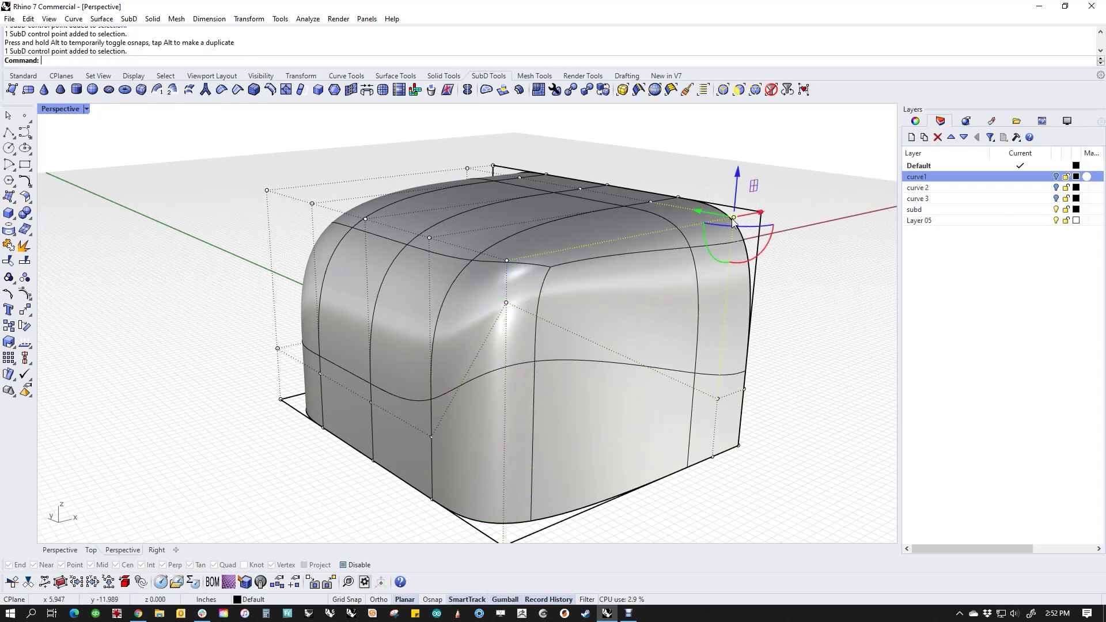
drag(732, 218, 524, 261)
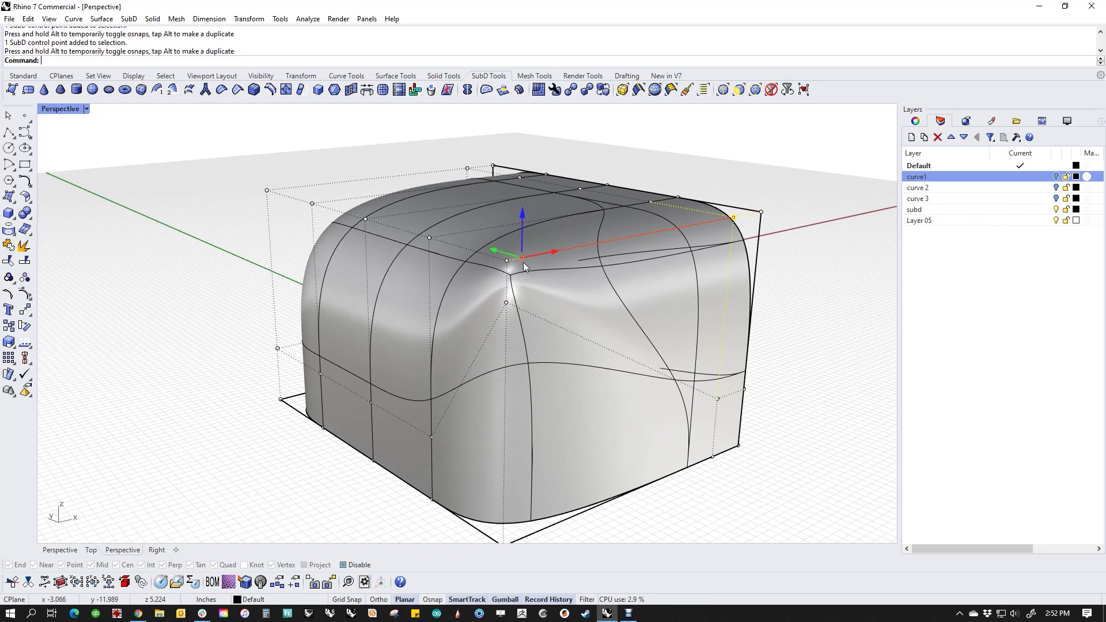
click(651, 202)
drag(651, 202, 528, 222)
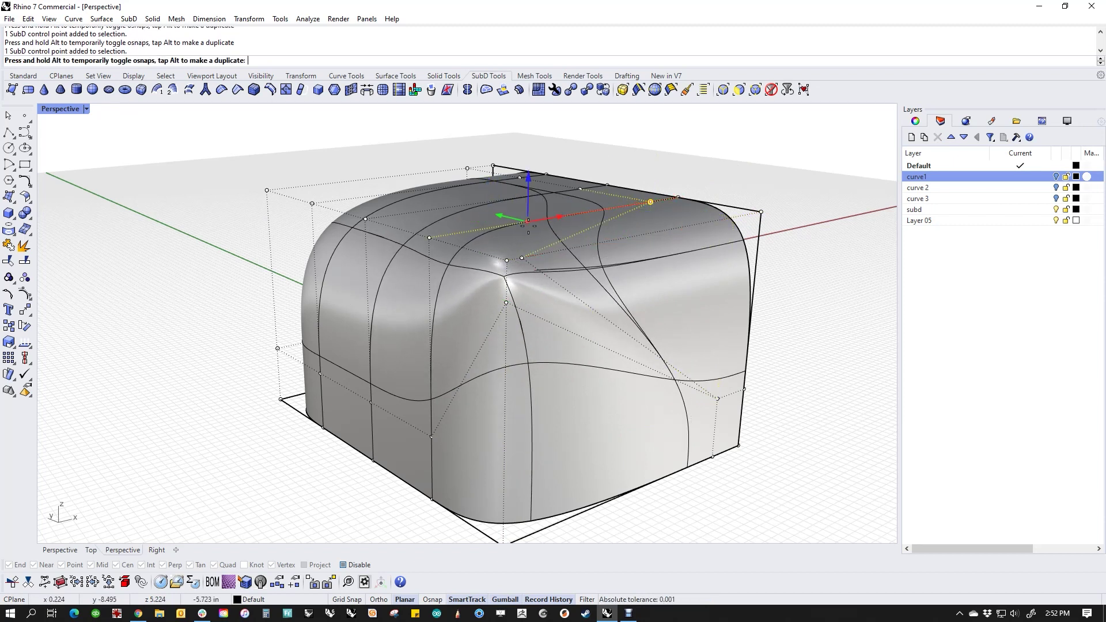
Try raising the remaining inner side-face control points and pulling the matching top-face points inward, row by row toward the back.
click(431, 436)
drag(430, 400, 429, 287)
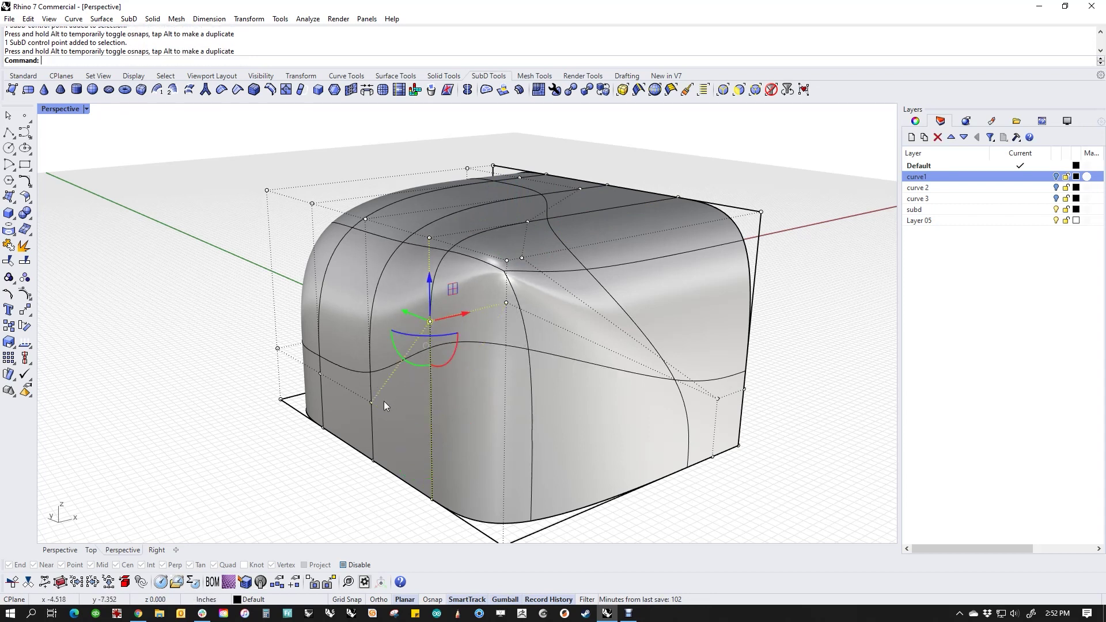
click(371, 401)
drag(370, 364, 368, 286)
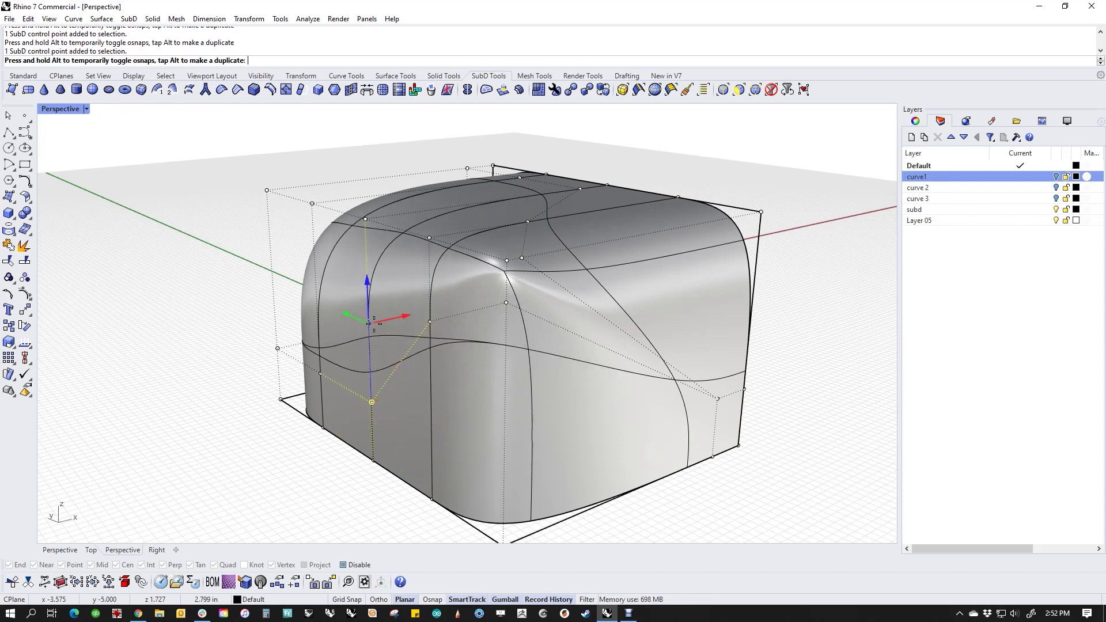
click(580, 189)
drag(580, 189, 519, 198)
click(321, 373)
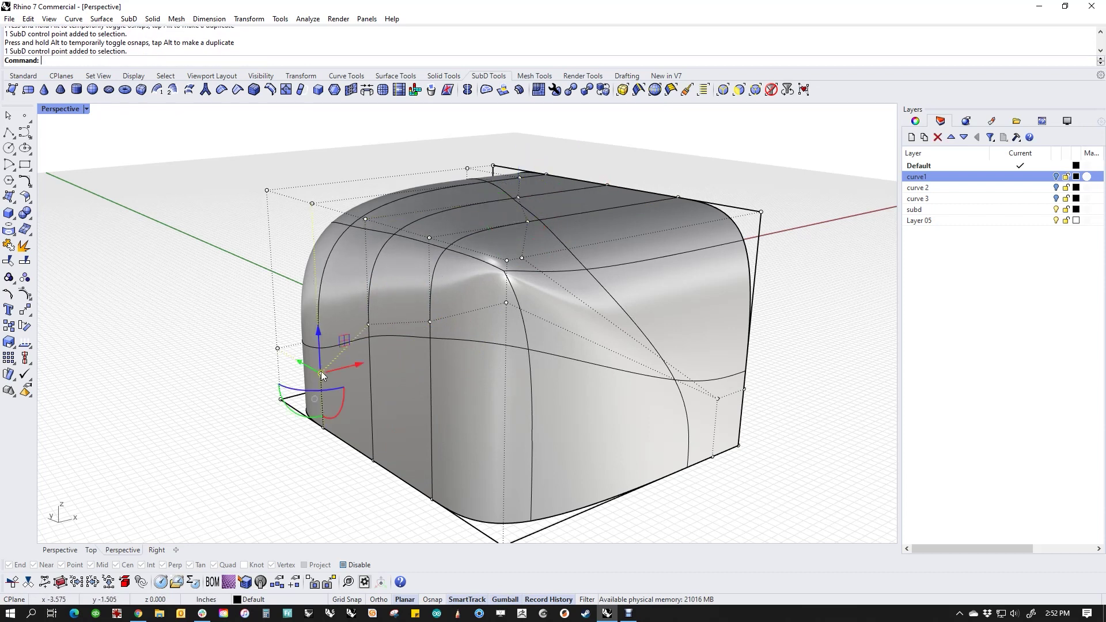
drag(321, 372, 321, 337)
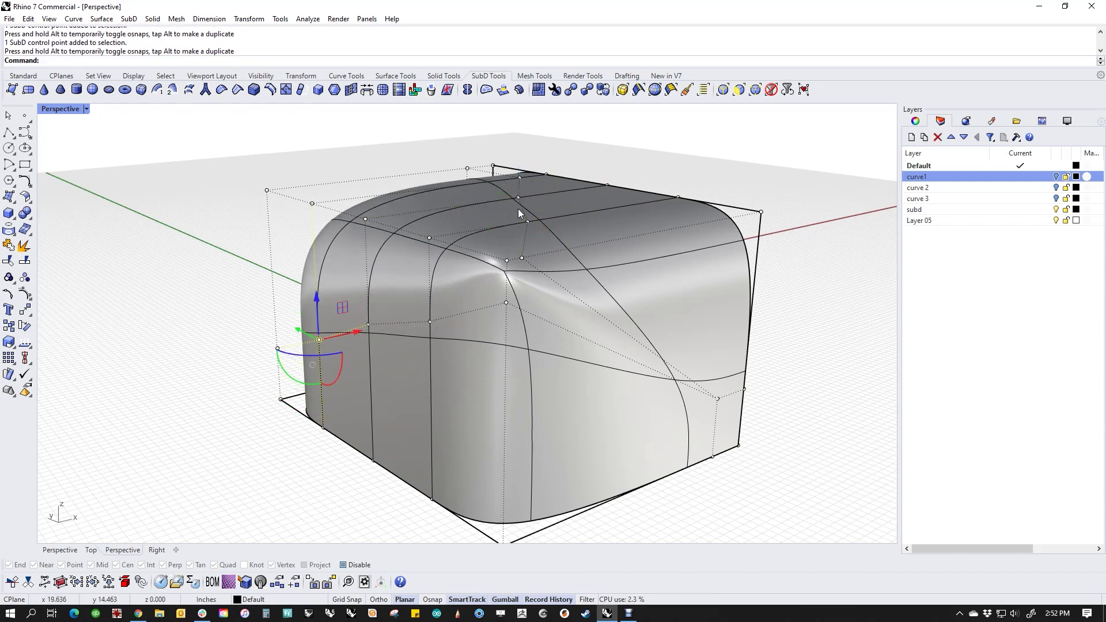
click(520, 178)
drag(526, 177, 507, 181)
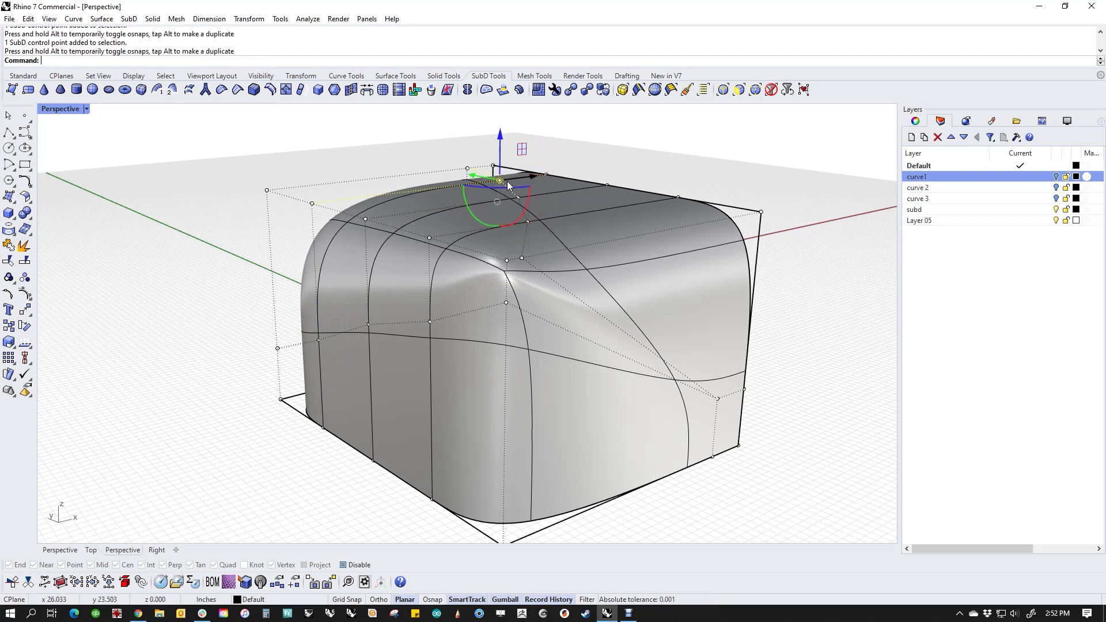
click(701, 139)
right_drag(634, 264, 531, 314)
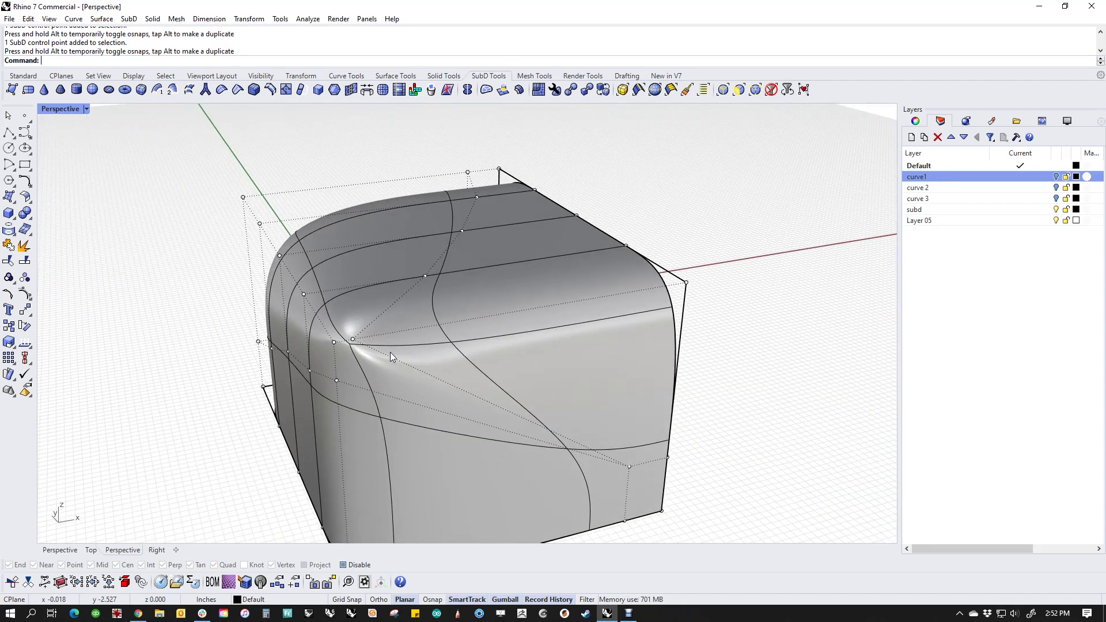
Undo the individual control point moves on the SubD box.
key(ctrl+z)
key(ctrl+z)
key(ctrl+z)
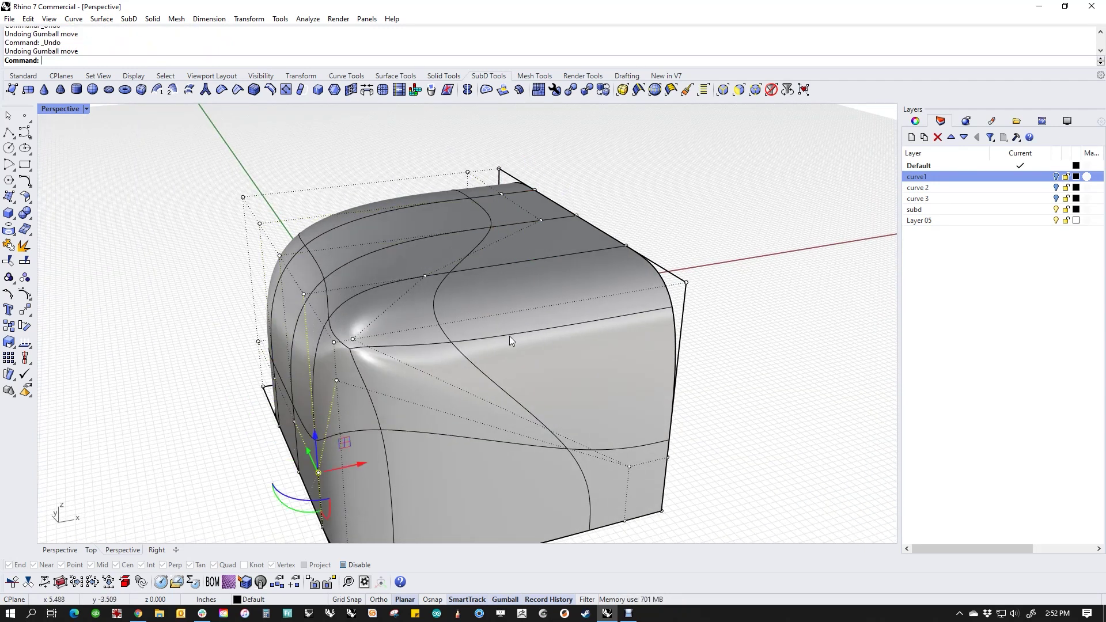
key(ctrl+z)
click(510, 341)
scroll(706, 320, down, 5)
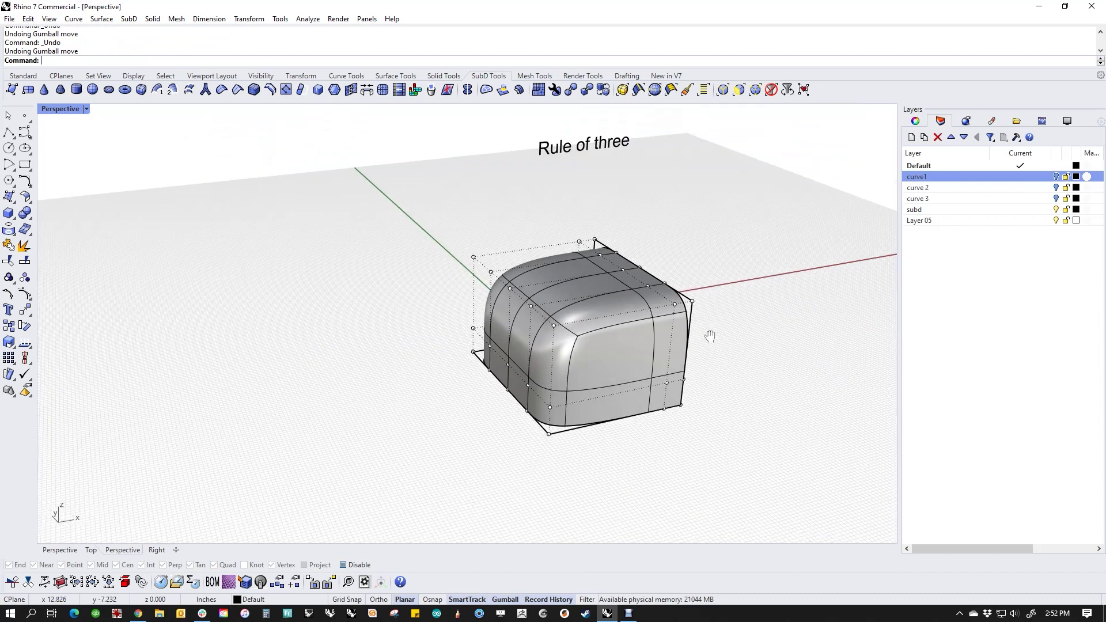
Delete the SubD and draw a new SubD box about 8.4 inches tall with 4 divisions in X, Y and Z.
key(Delete)
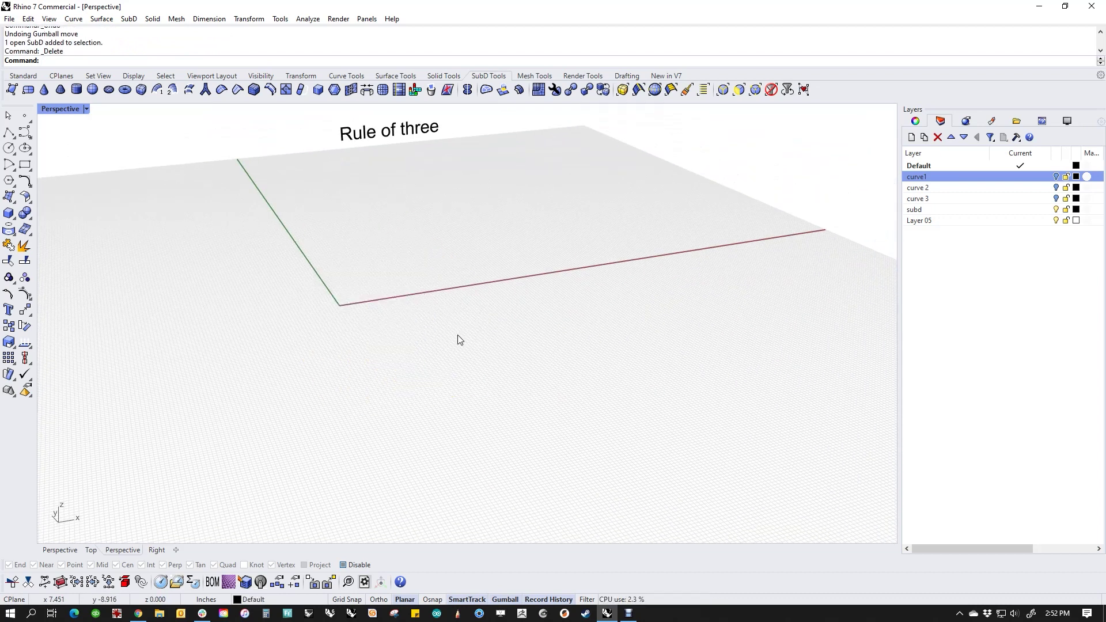
scroll(434, 299, up, 2)
click(141, 89)
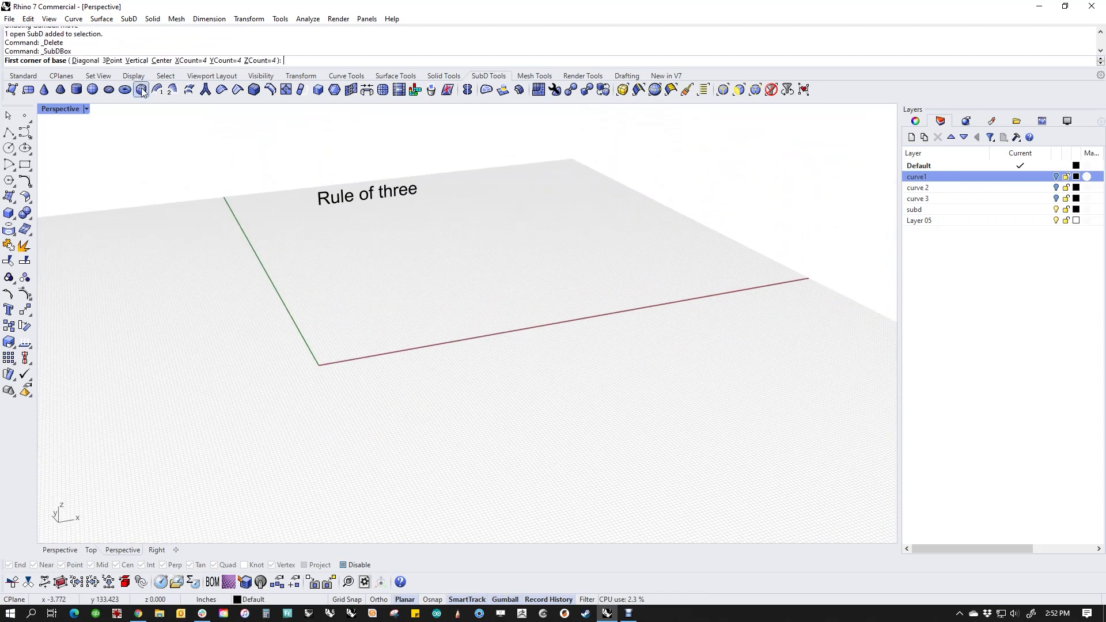
click(236, 323)
click(504, 412)
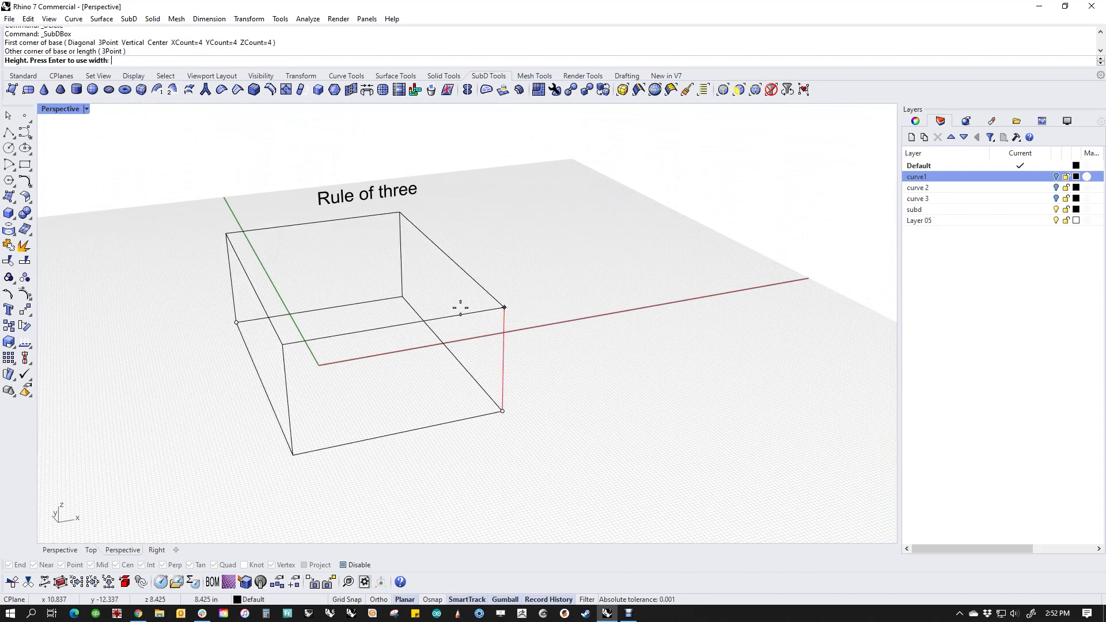
click(459, 306)
Show the new SubD box in the Front view and turn on its control points.
mouse_move(459, 311)
shift+right_down()
mouse_move(490, 404)
mouse_move(520, 411)
shift+right_up()
key(ctrl+F2)
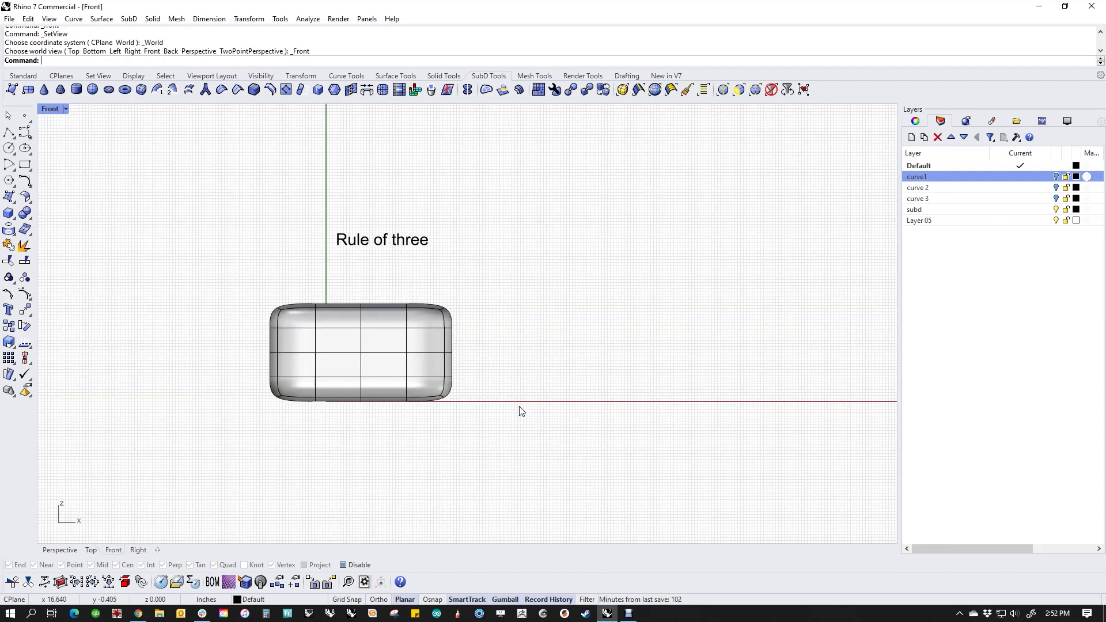
scroll(272, 309, up, 5)
click(437, 379)
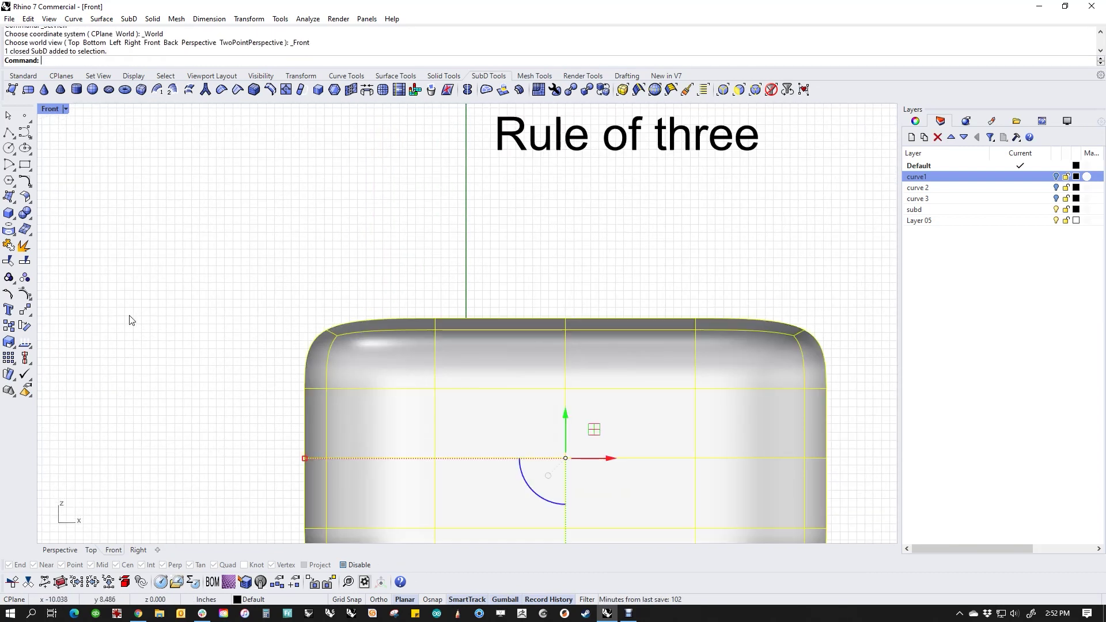
click(24, 292)
Highlight the corner control points and their neighbours at both upper corners of the SubD box to examine the rule of three.
right_drag(283, 383, 230, 361)
drag(223, 352, 269, 381)
drag(241, 279, 284, 311)
shift+drag(361, 273, 396, 311)
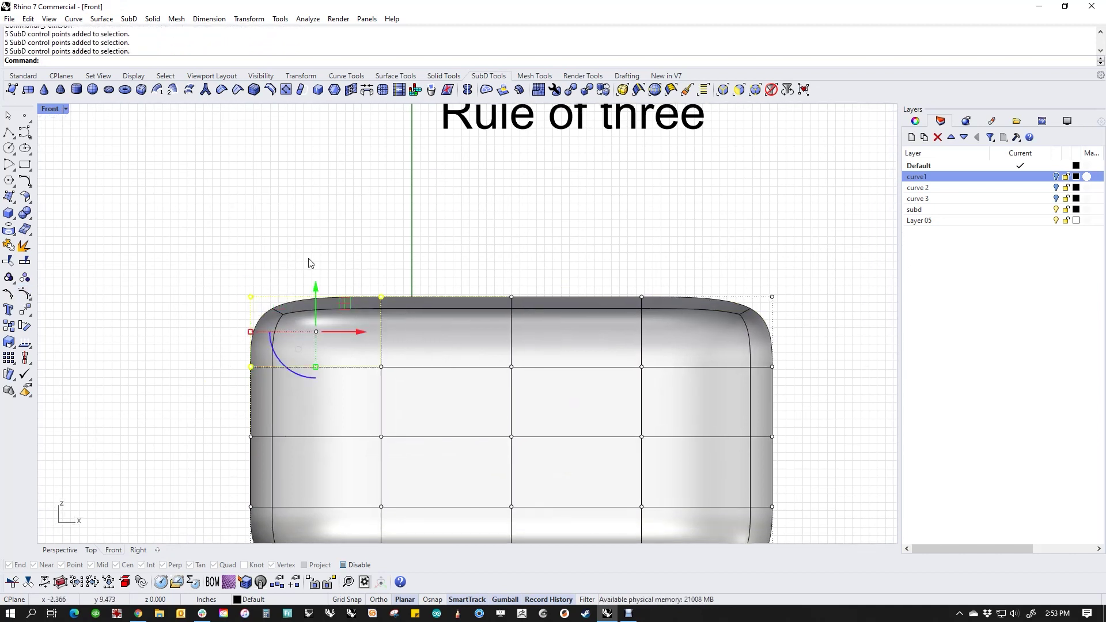
click(534, 265)
drag(630, 279, 686, 339)
drag(726, 286, 777, 377)
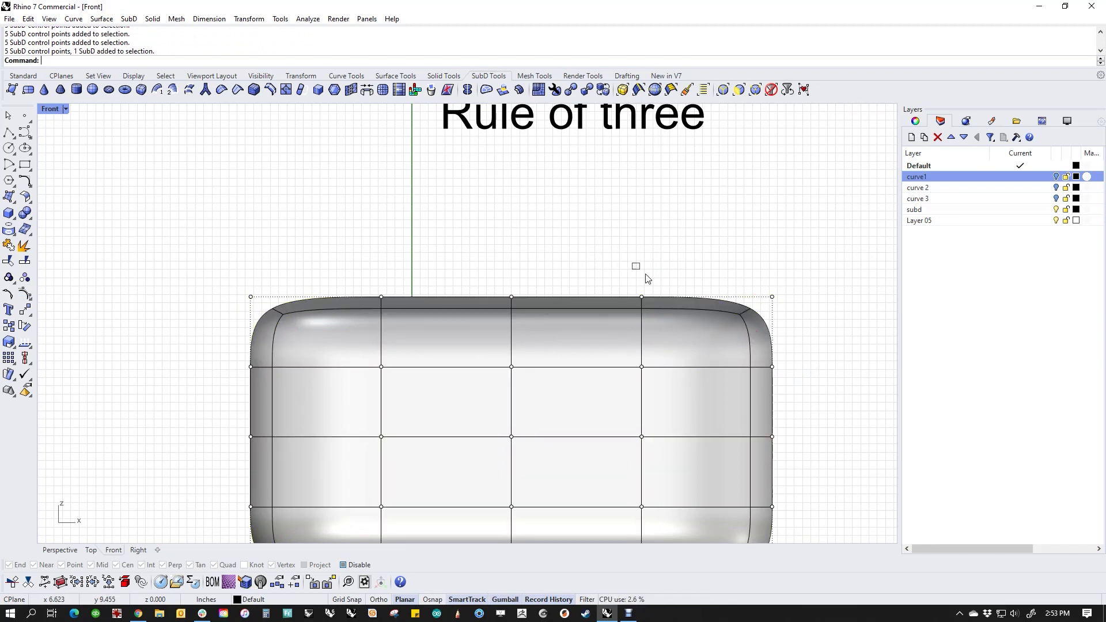
drag(647, 279, 804, 376)
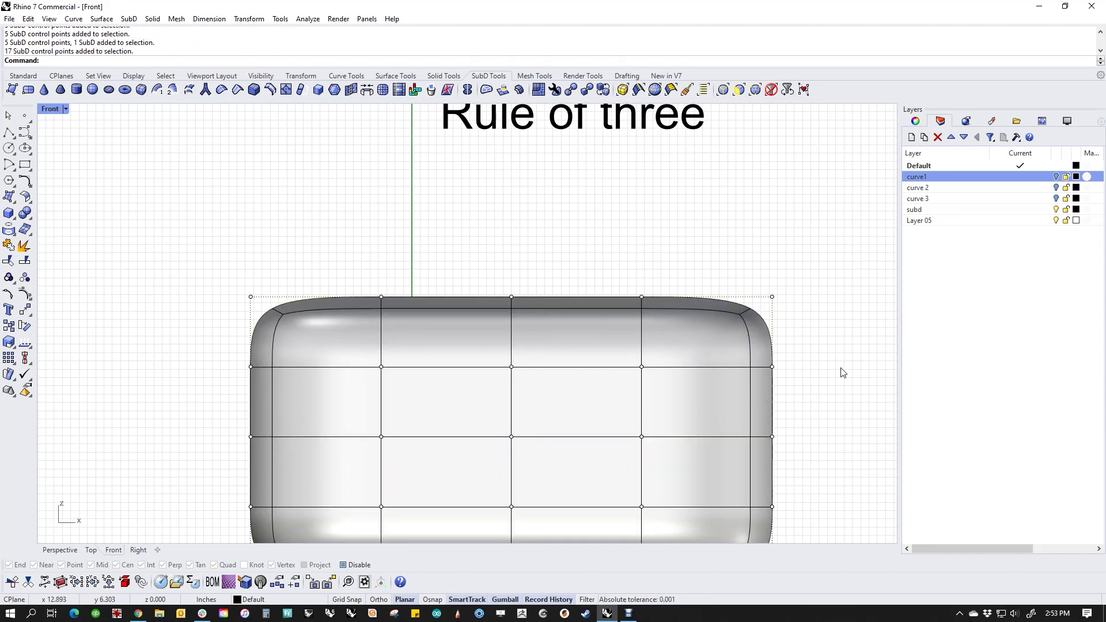
scroll(502, 279, down, 1)
Stretch the SubD box's middle column of control points slightly in height, leaving that column selected.
drag(494, 262, 547, 532)
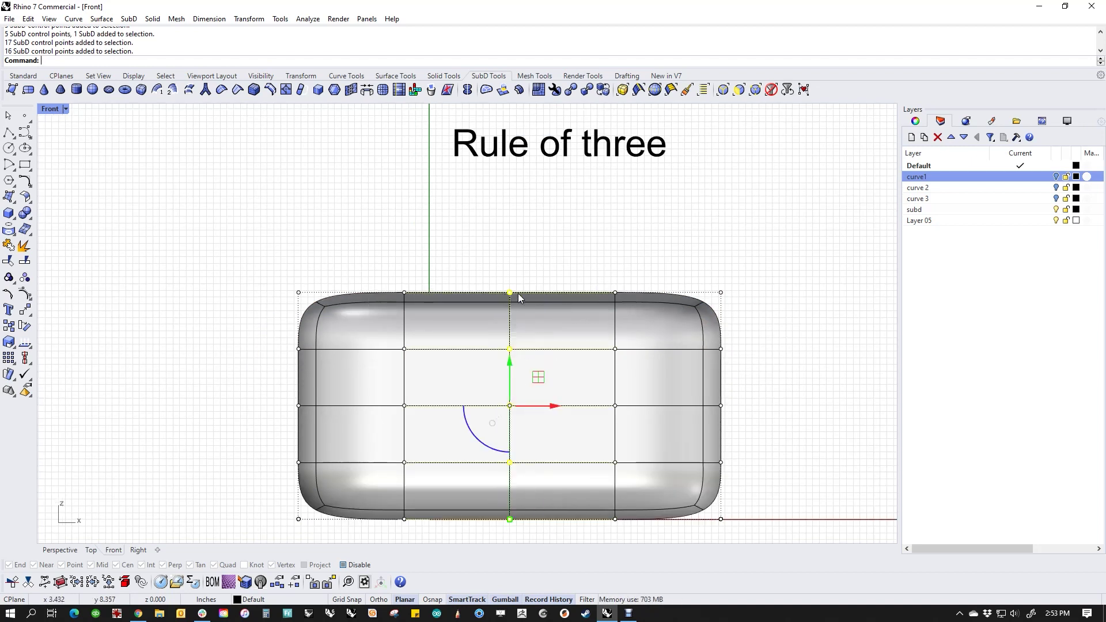
mouse_move(510, 521)
mouse_down()
mouse_move(507, 441)
mouse_move(507, 520)
mouse_up()
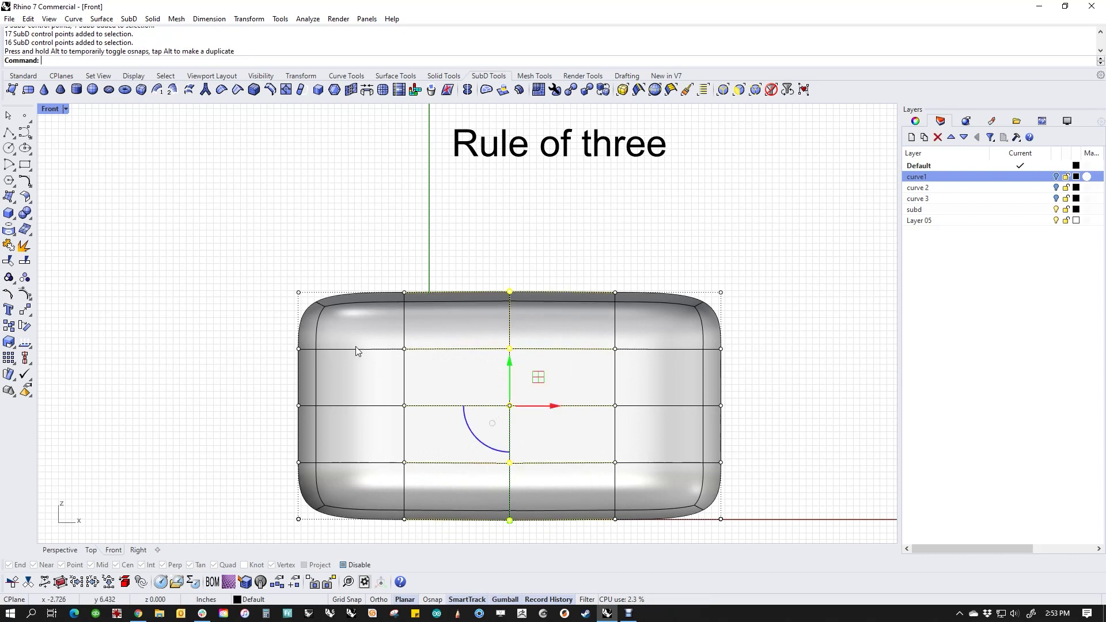
click(437, 264)
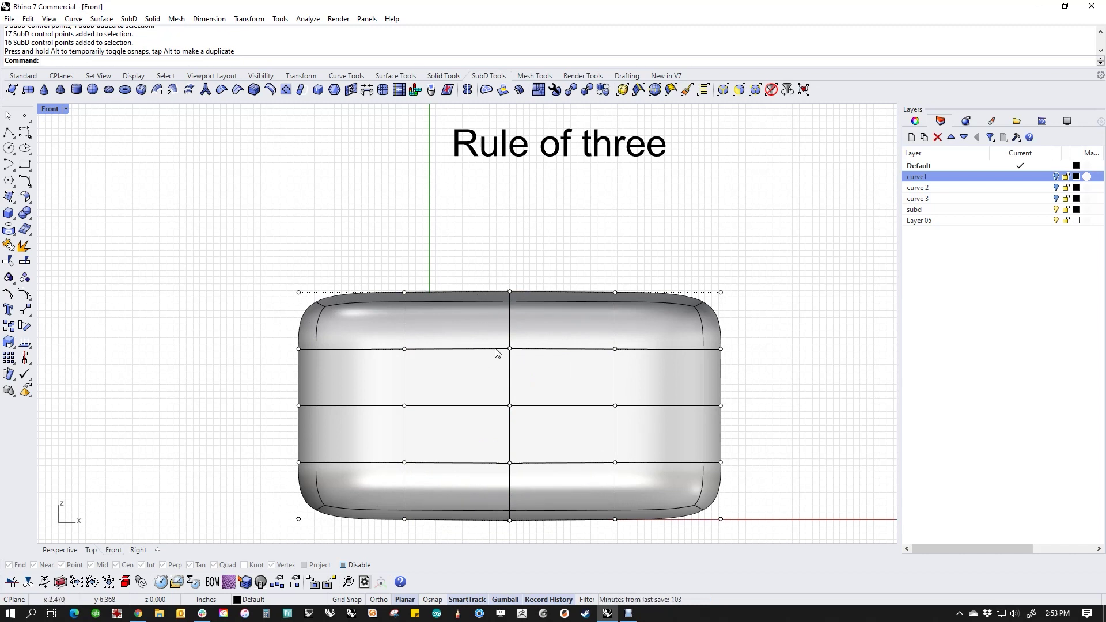
drag(493, 261, 541, 507)
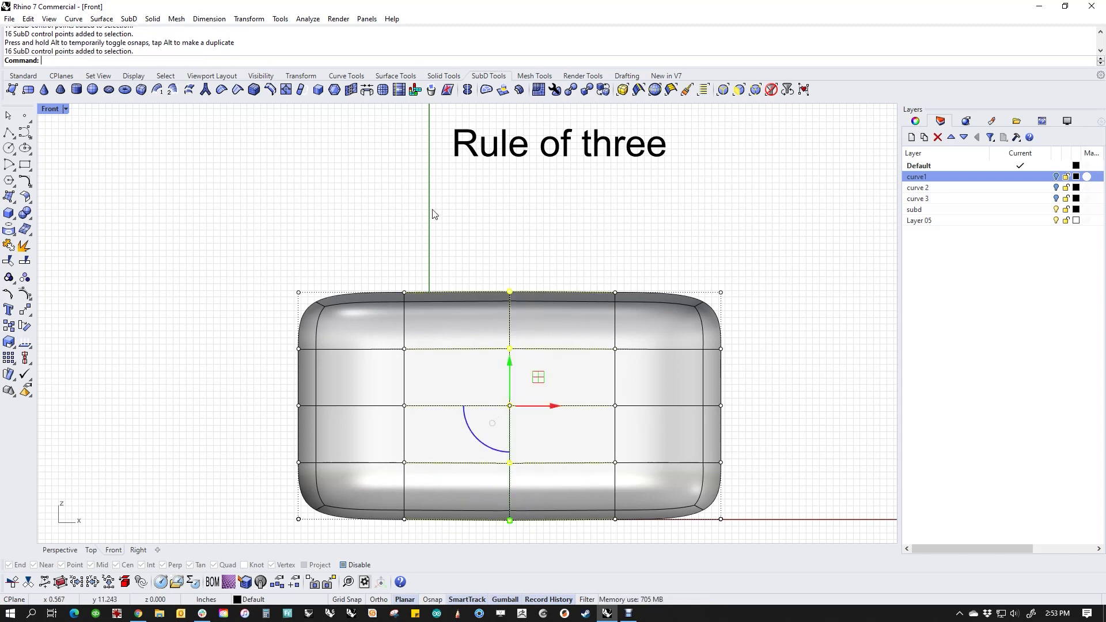
Insert an edge loop from the middle column, placed between it and the inner column on its left.
click(270, 90)
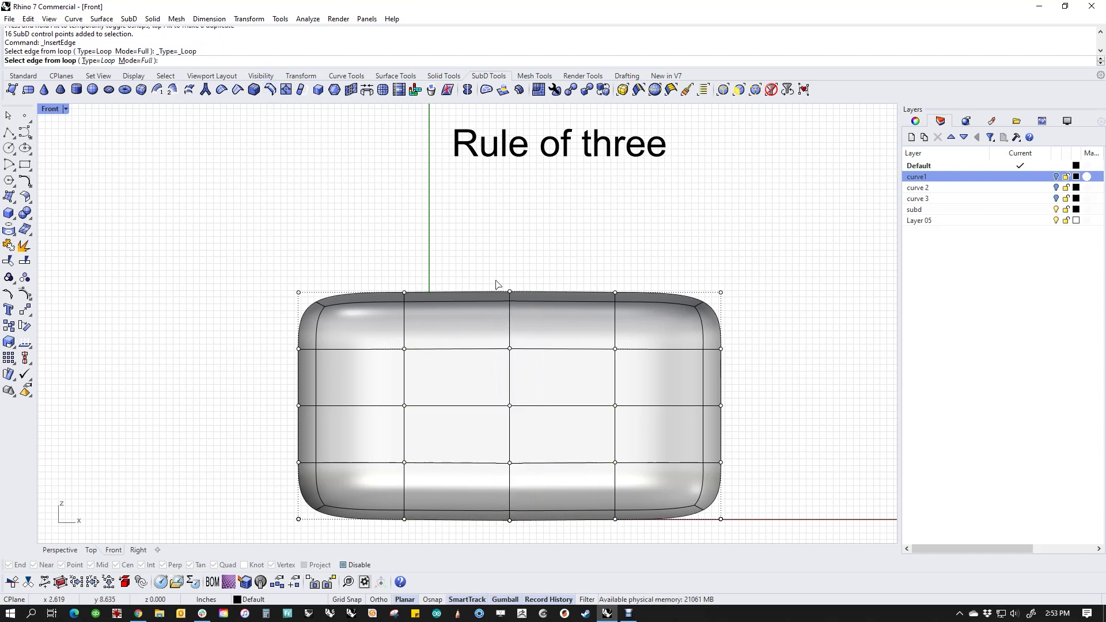
click(510, 495)
key(Return)
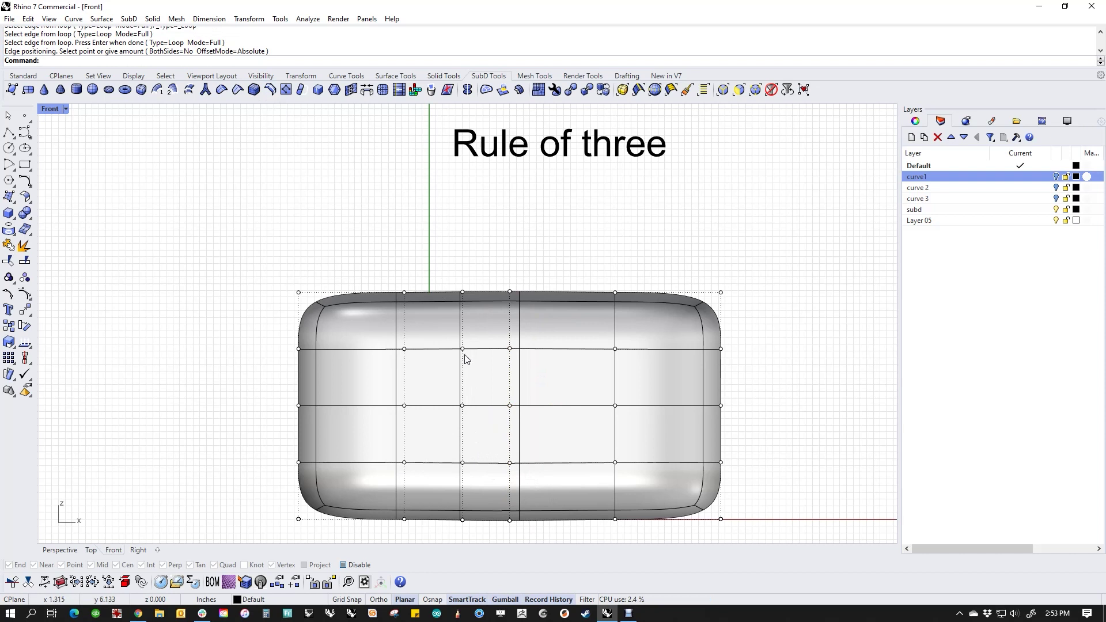
Insert an edge loop from the SubD box's middle loop, placed between it and the inner column on its right.
right_click(468, 375)
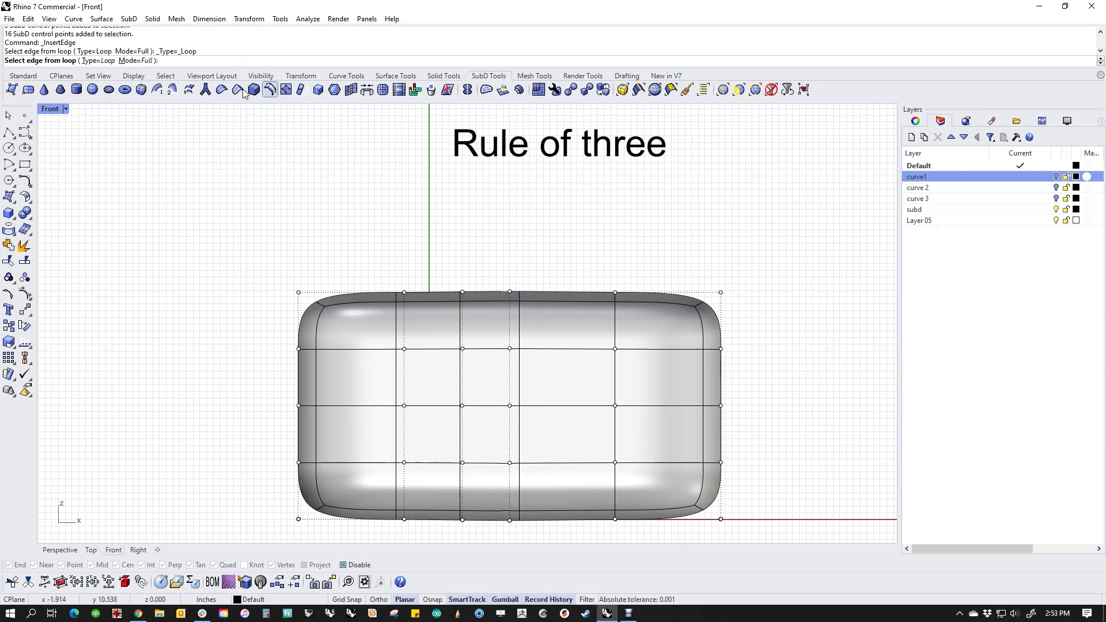
click(268, 91)
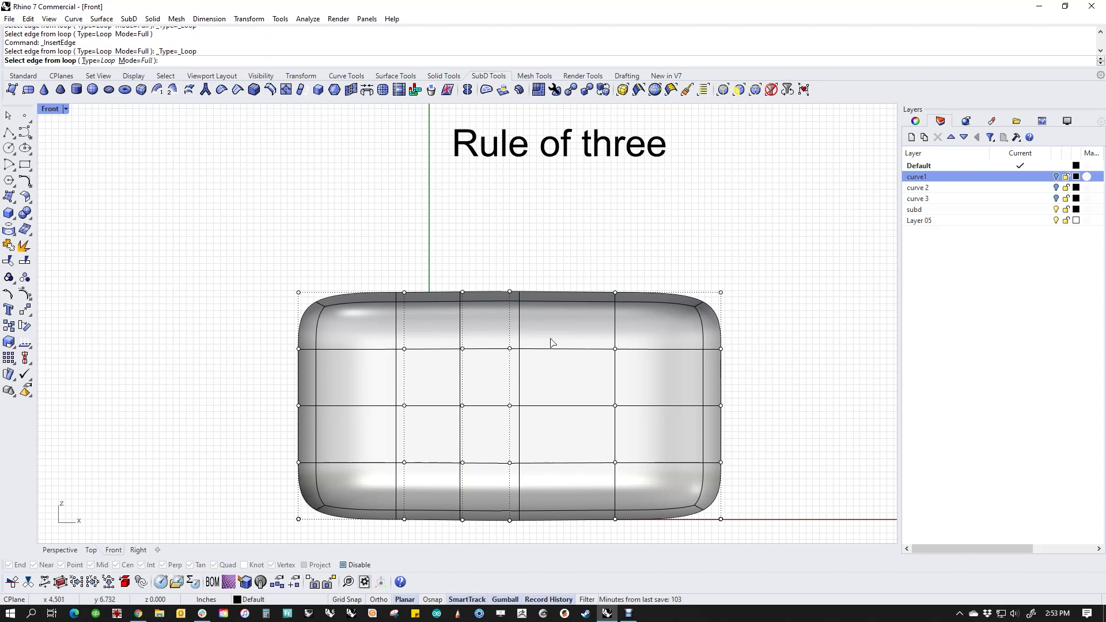
click(517, 330)
right_click(518, 323)
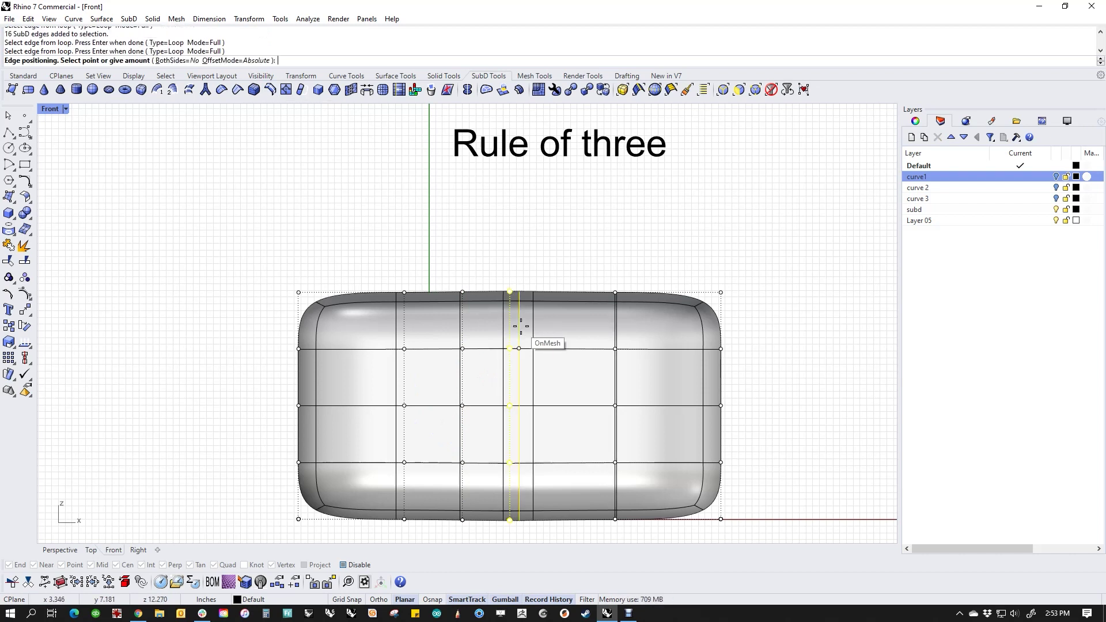
click(572, 333)
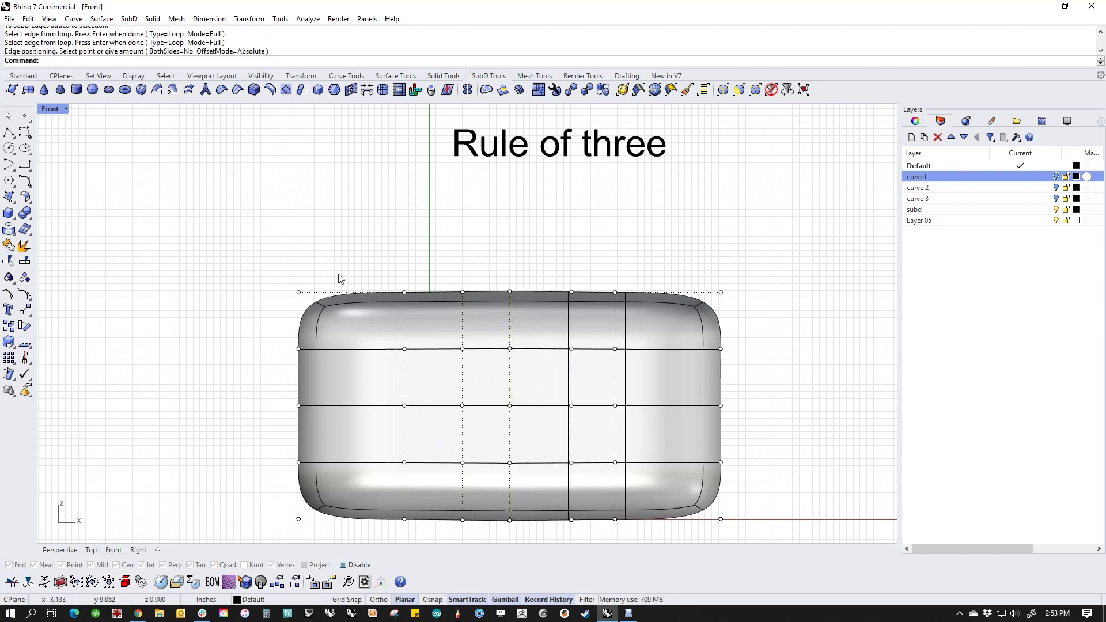
Highlight the three corner control points at each upper corner of the SubD box to examine the roundings.
drag(257, 266, 417, 310)
shift+drag(270, 337, 321, 360)
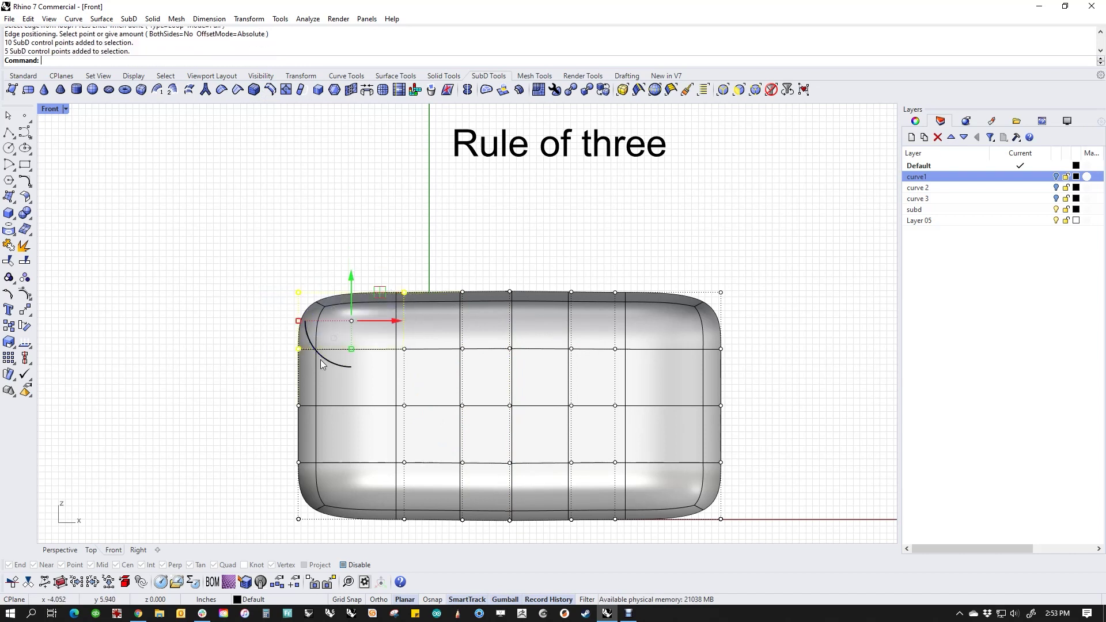
key(Escape)
drag(618, 261, 736, 390)
scroll(720, 311, up, 6)
scroll(744, 383, down, 8)
key(Escape)
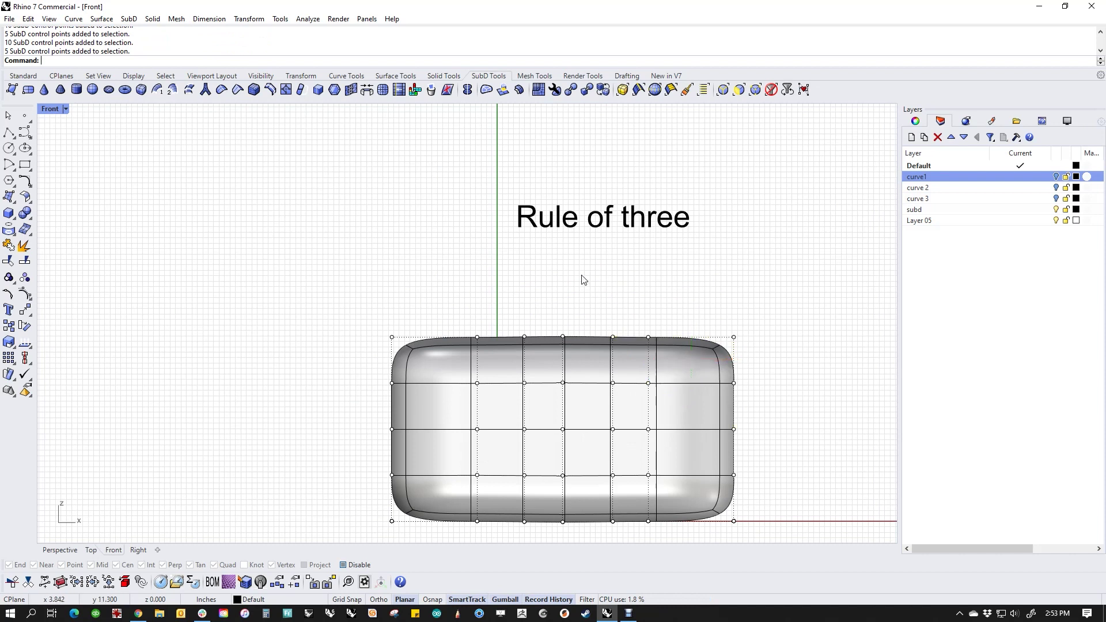
Highlight the three upper middle control points, and move only the centre one up and back down into a shallow dip in the top.
drag(509, 317, 625, 344)
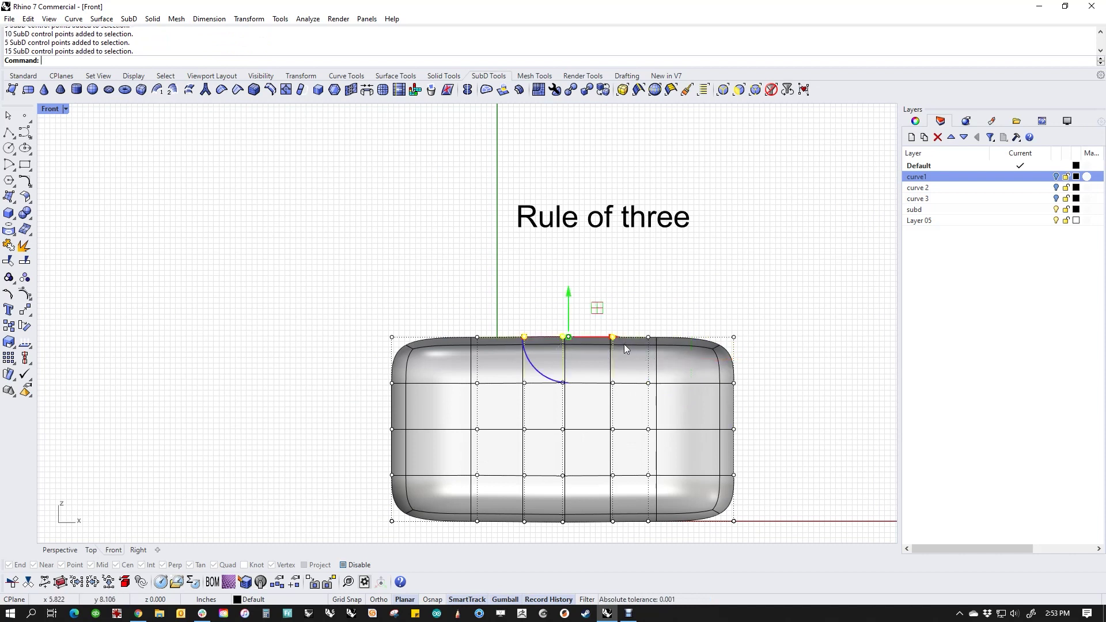
click(608, 295)
drag(550, 309, 564, 276)
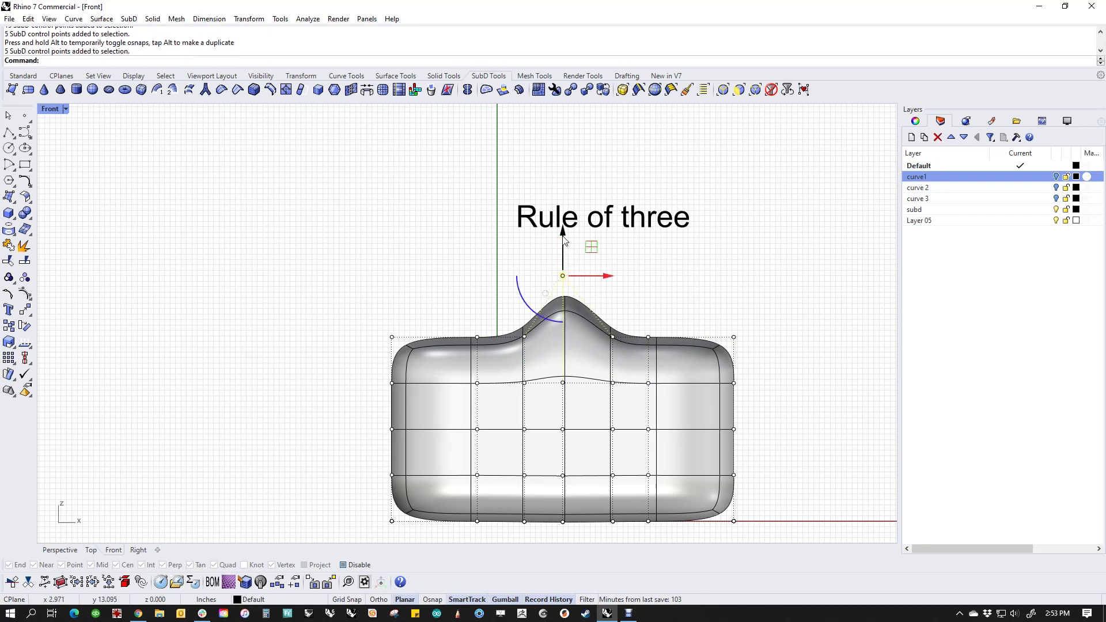
drag(563, 236, 564, 325)
click(679, 305)
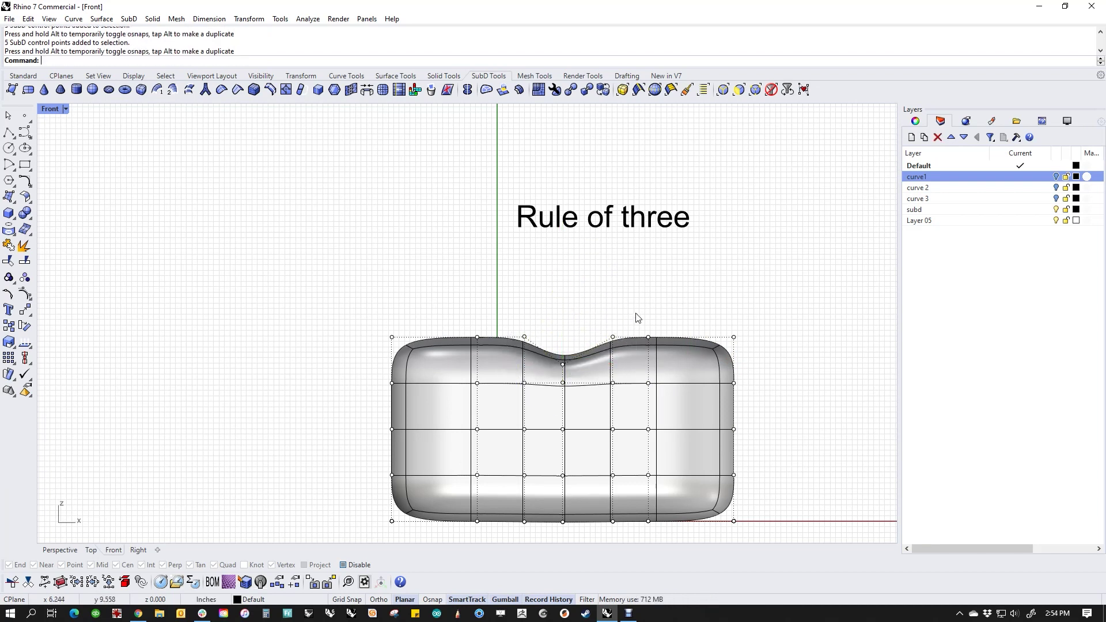
Move the inner column of control points right of the dip close to the box's right end to tighten its corners.
drag(638, 318, 674, 528)
drag(648, 430, 727, 431)
key(Escape)
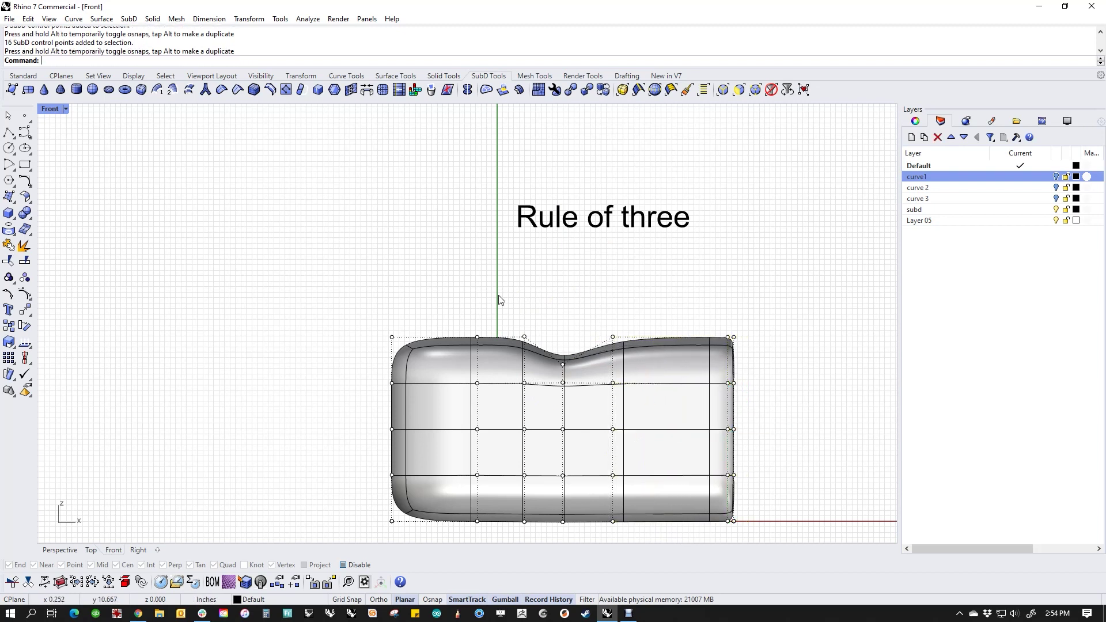
Move the inner column of control points on the left towards the dip, close to the neighbouring column.
drag(470, 315, 499, 531)
drag(517, 433, 553, 434)
key(Escape)
Examine the bend left of the dip and highlight the three upper control points that shape it.
scroll(544, 369, up, 5)
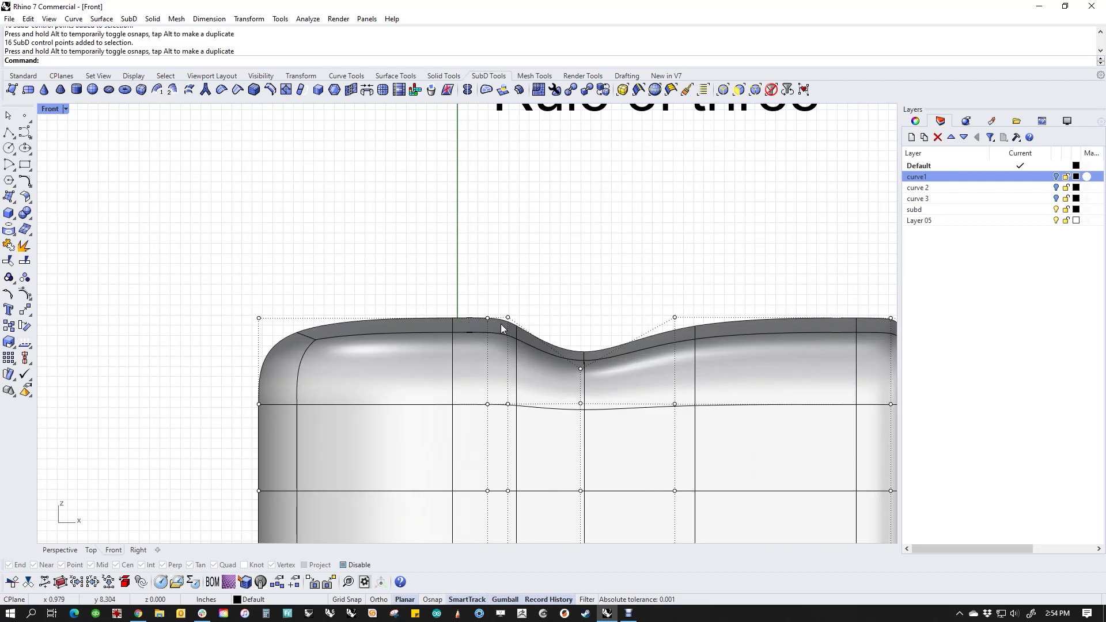
scroll(520, 340, up, 9)
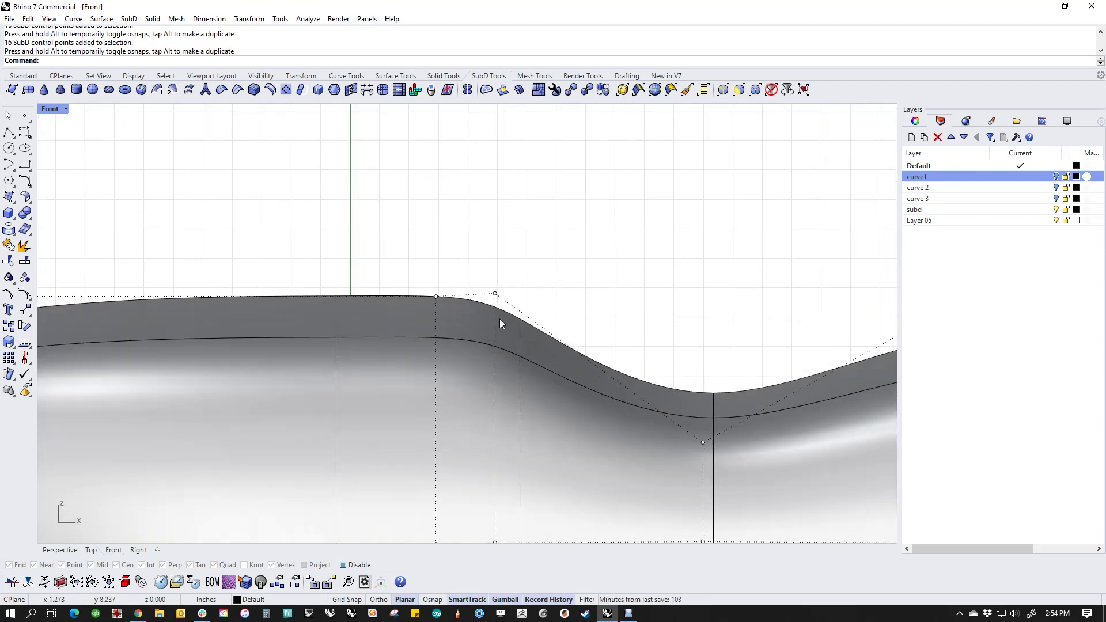
scroll(487, 310, down, 8)
drag(445, 276, 478, 317)
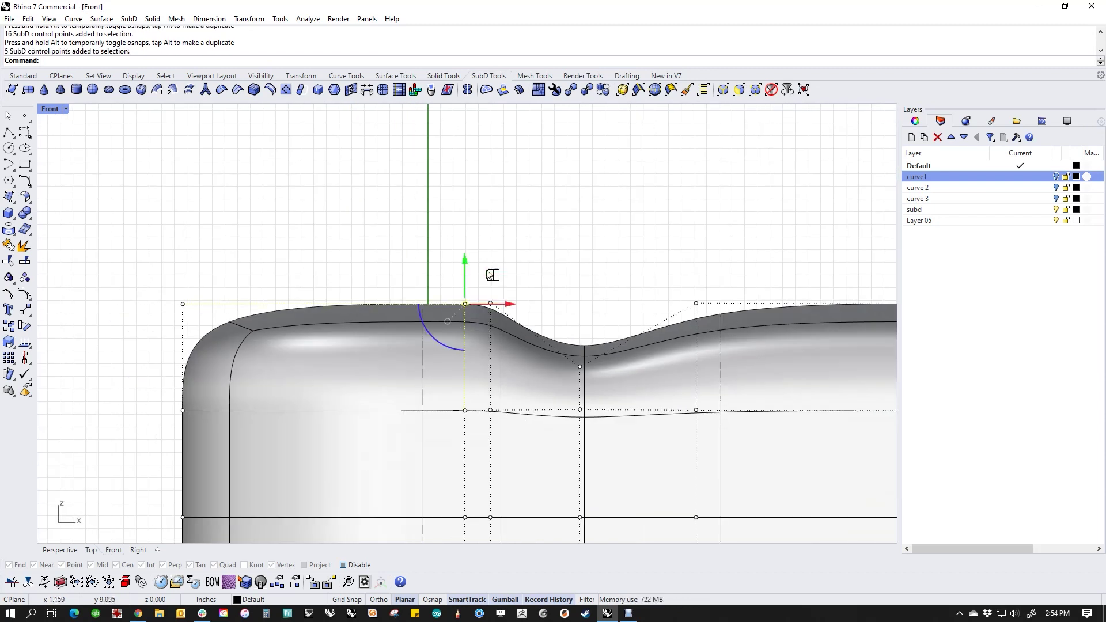
shift+drag(484, 255, 582, 385)
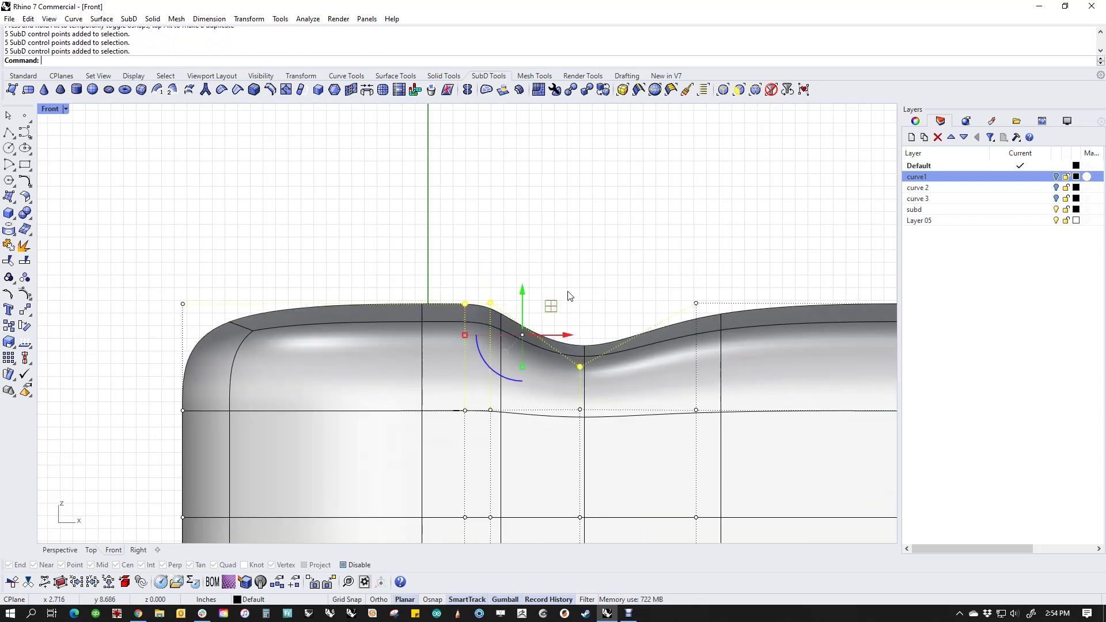
key(Escape)
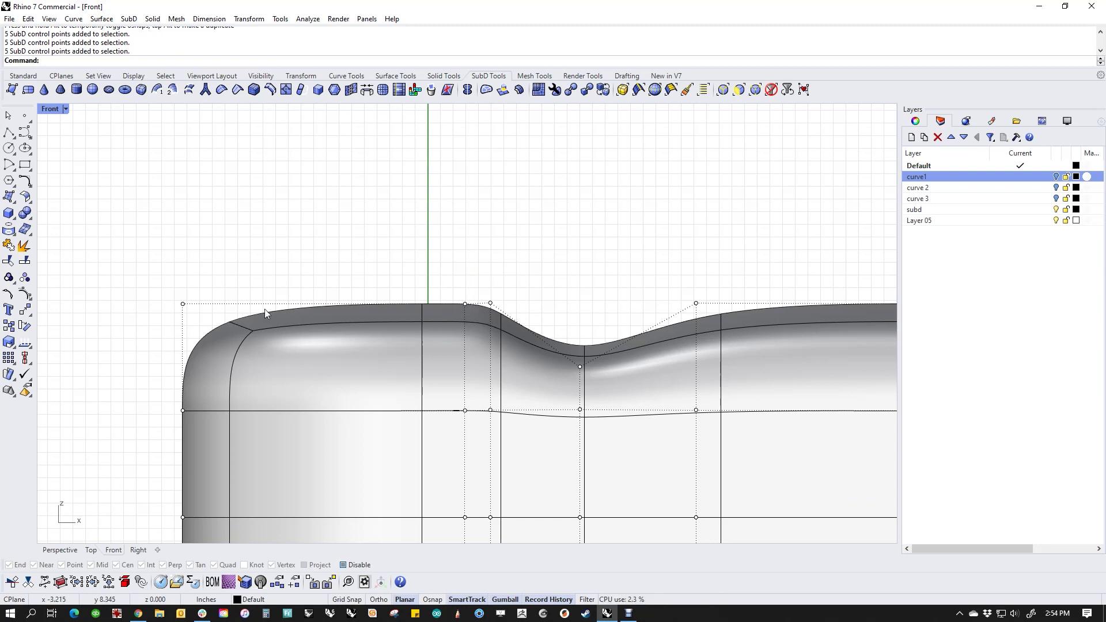
Move the column of control points crowding the bend back to the left to soften the transition into the dip.
scroll(372, 297, down, 3)
drag(397, 272, 432, 540)
drag(463, 412, 423, 413)
key(Escape)
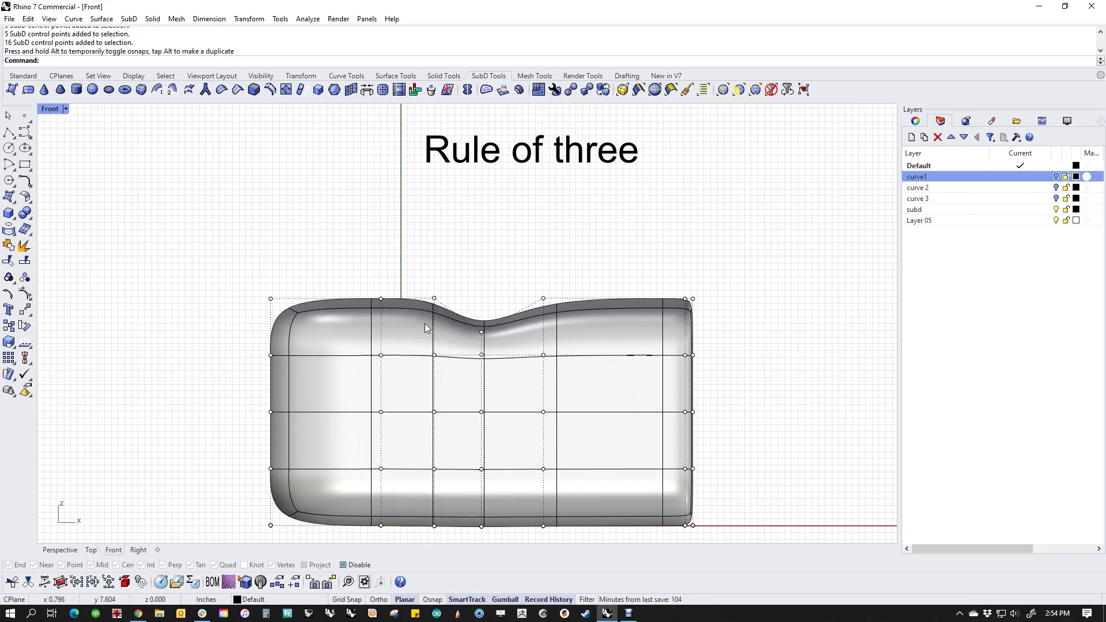
Turn off the control points and insert an edge loop from the loop left of the dip, close to it on its left.
click(434, 342)
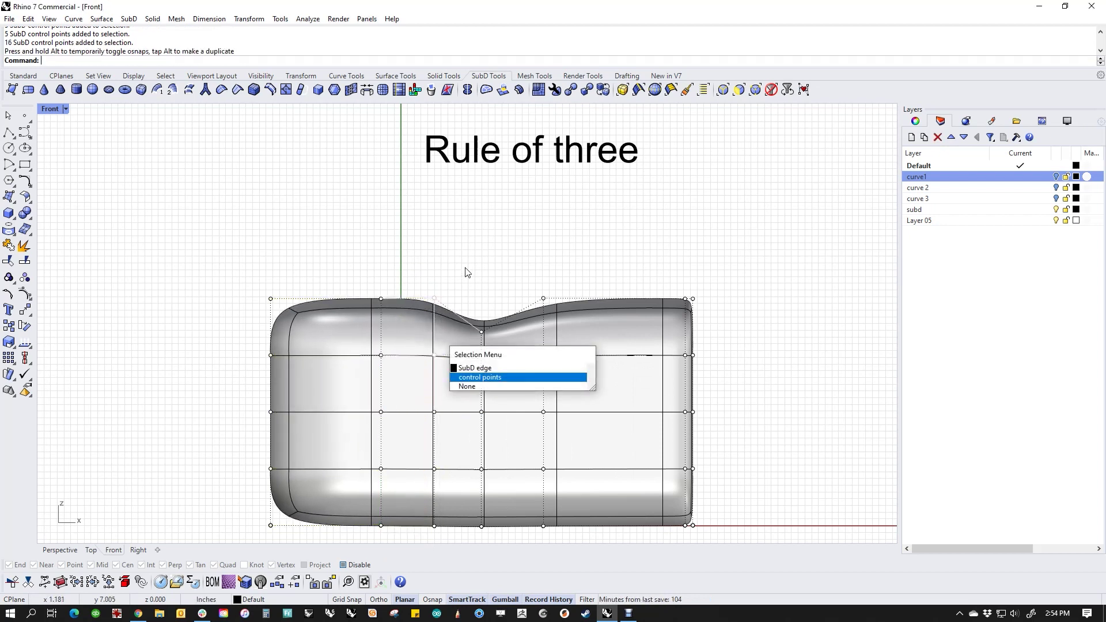
key(Escape)
click(433, 392)
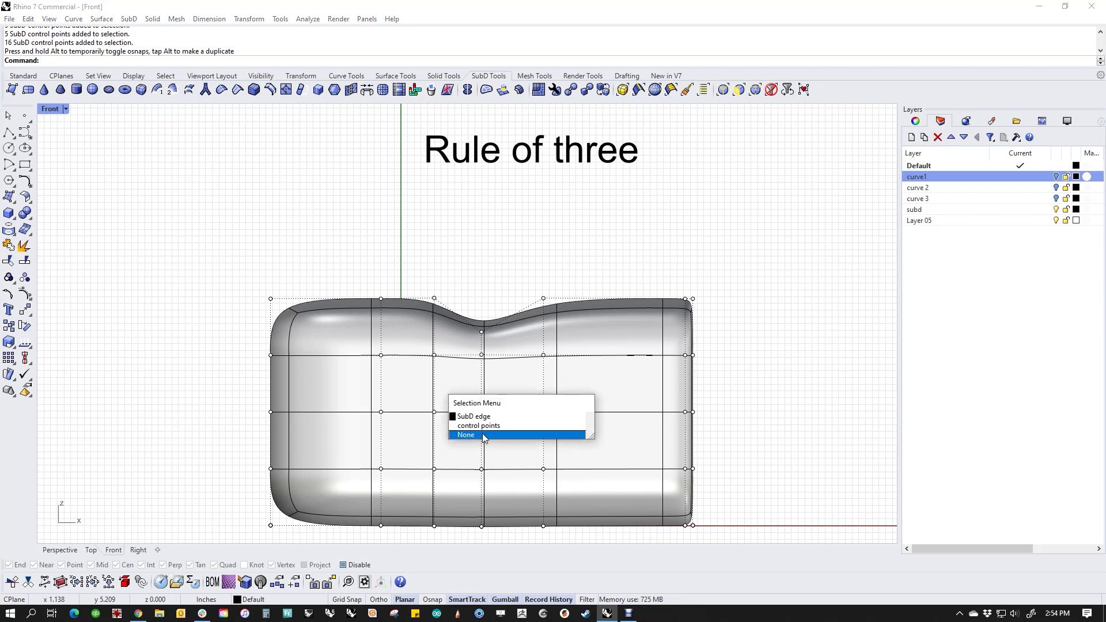
key(Escape)
key(Escape)
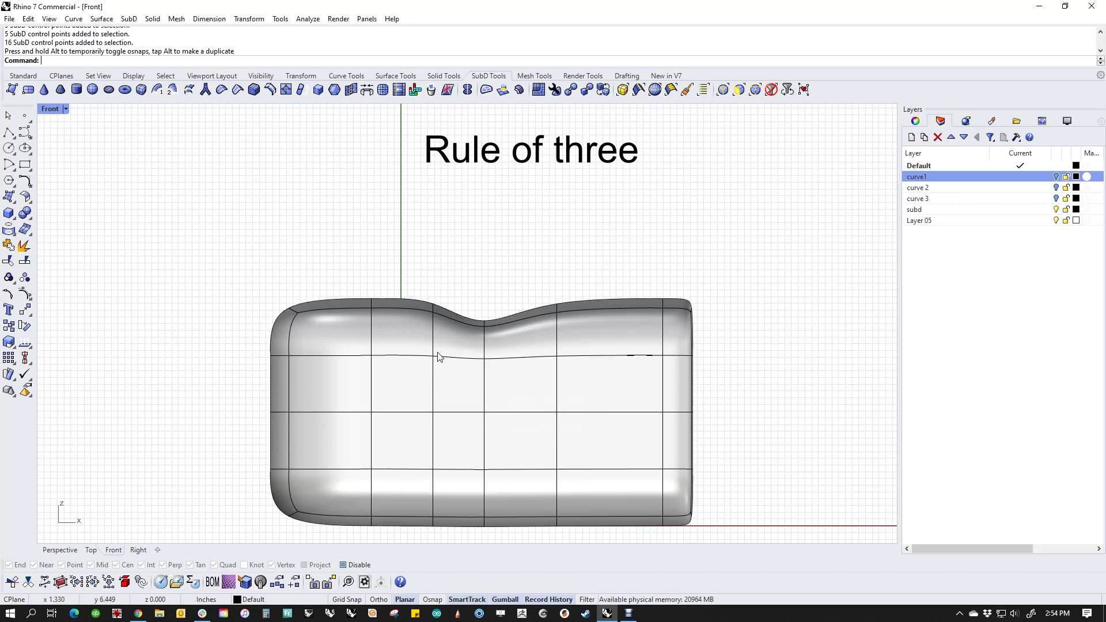
ctrl+shift+double_click(433, 348)
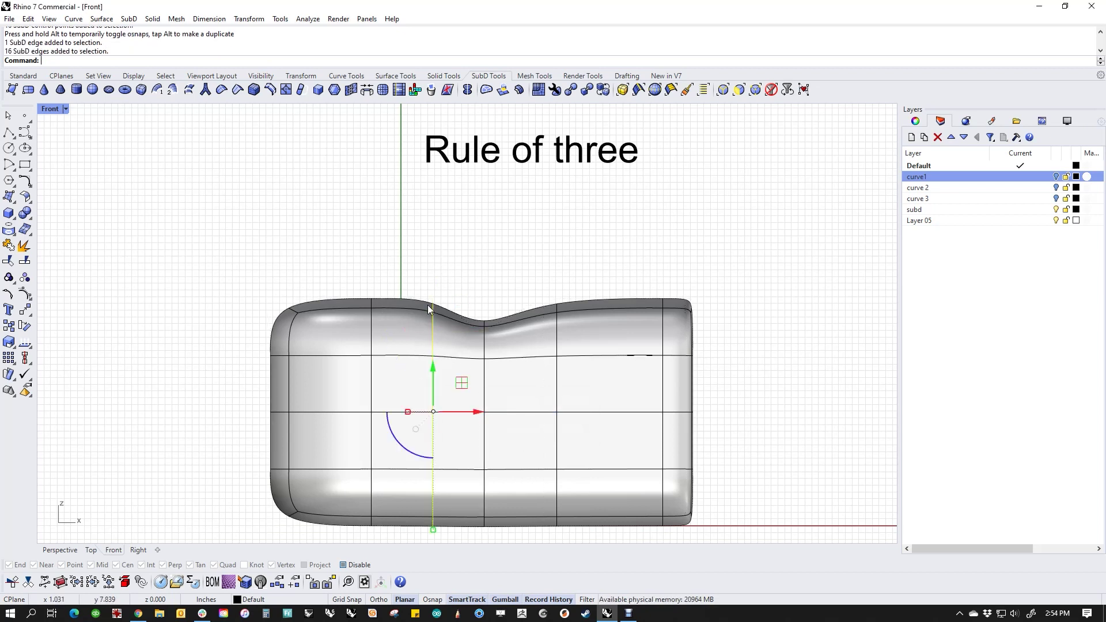
click(270, 89)
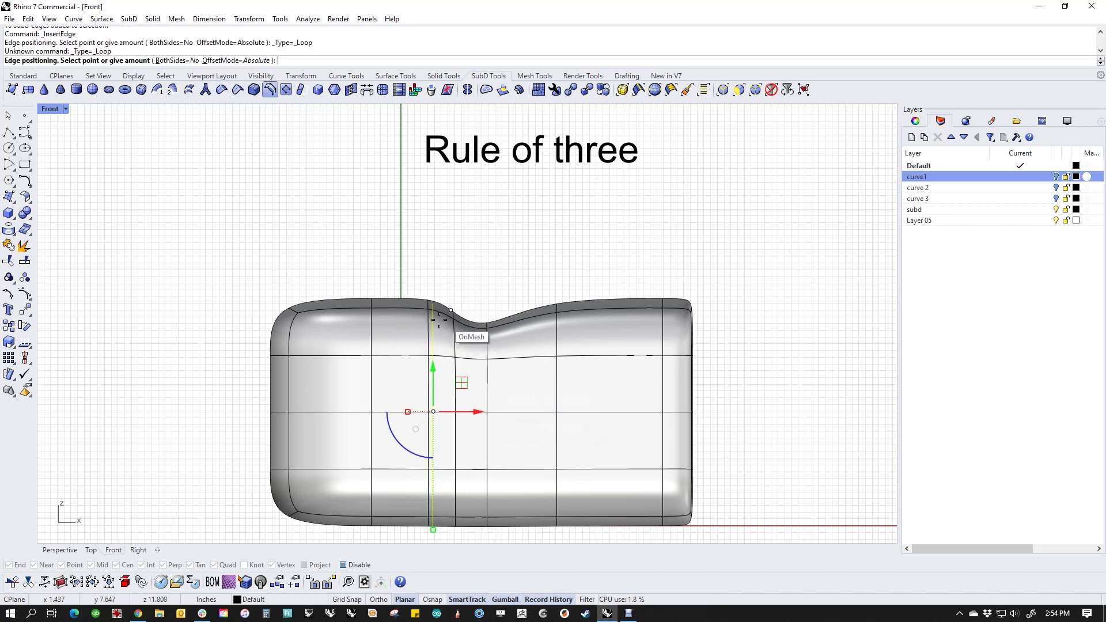
click(441, 341)
Pick the upper ends of the three loops running from the new loop into the dip to examine the bend.
scroll(445, 306, up, 2)
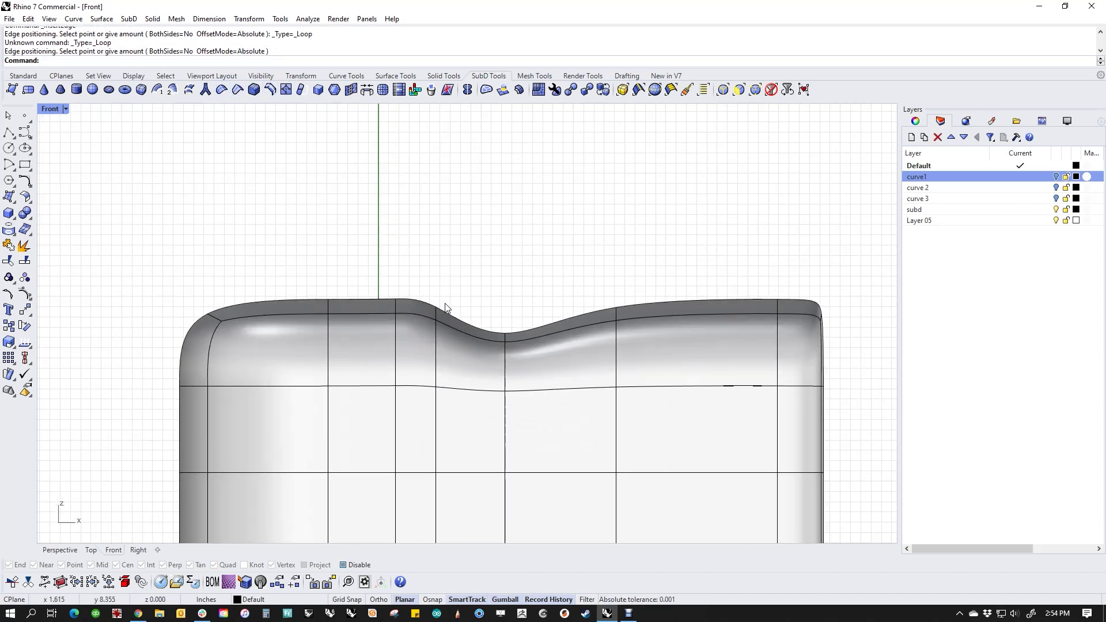
click(396, 301)
click(434, 316)
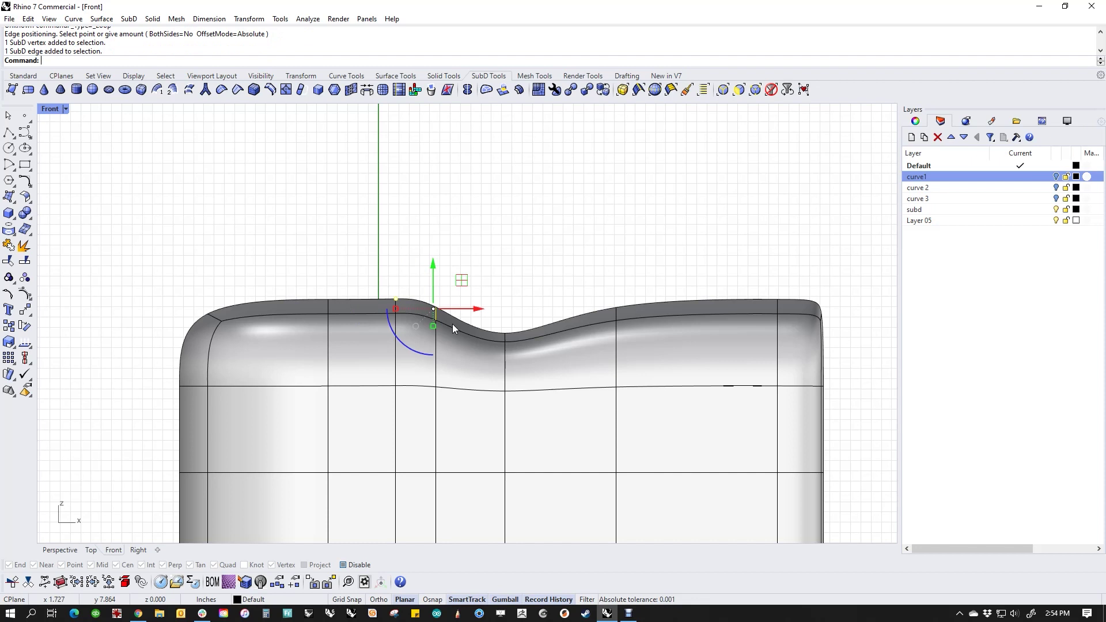
ctrl+shift+click(505, 338)
click(481, 294)
Pull the upper edges of the loop just left of the dip up and to the right to form a raised shoulder.
ctrl+shift+drag(432, 283, 463, 348)
drag(436, 309, 483, 287)
key(Escape)
Select the faces, edges and vertices of the SubD's upper left corner region and shift them slightly to the right.
drag(156, 276, 346, 400)
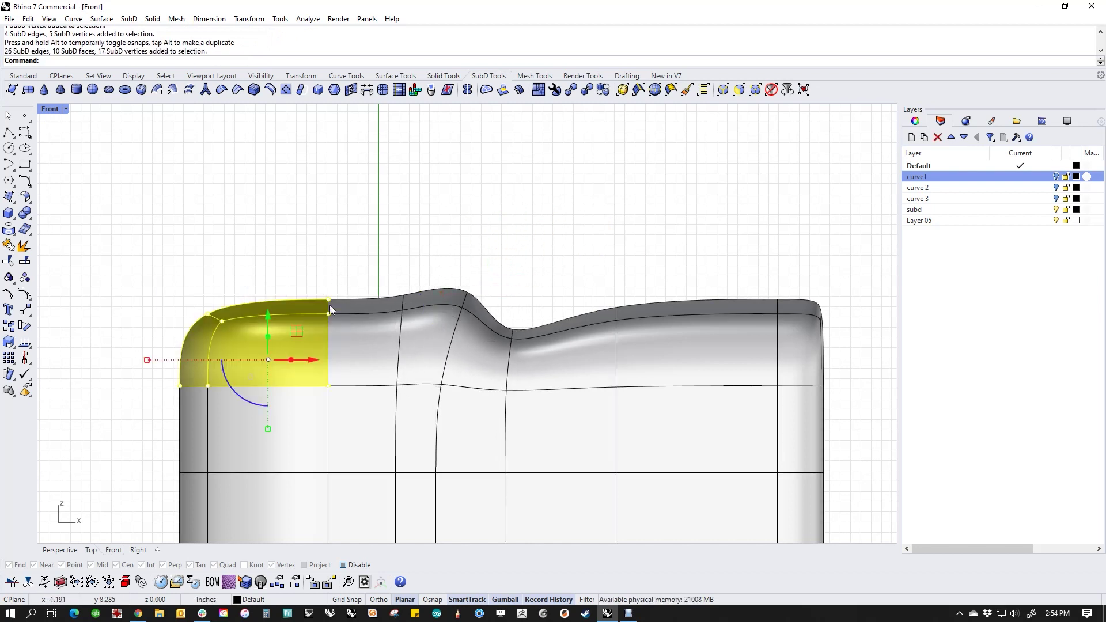
drag(279, 326, 281, 356)
click(338, 274)
Lower the upper edges of the loop left of the raised shoulder to form a second dip.
scroll(430, 297, down, 6)
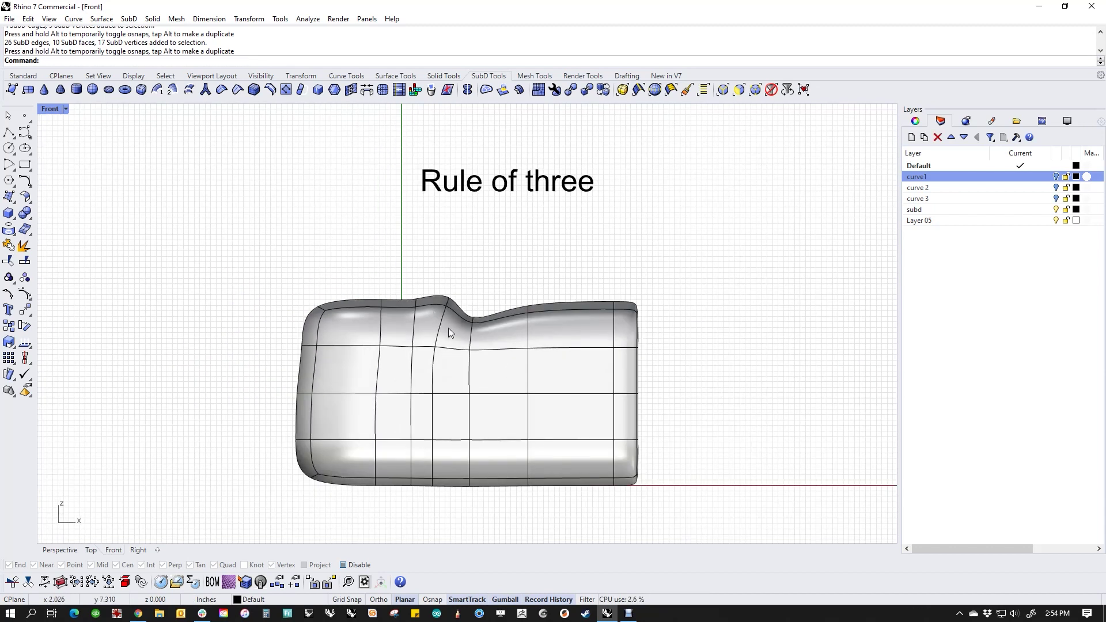
right_drag(454, 334, 423, 333)
scroll(393, 351, up, 3)
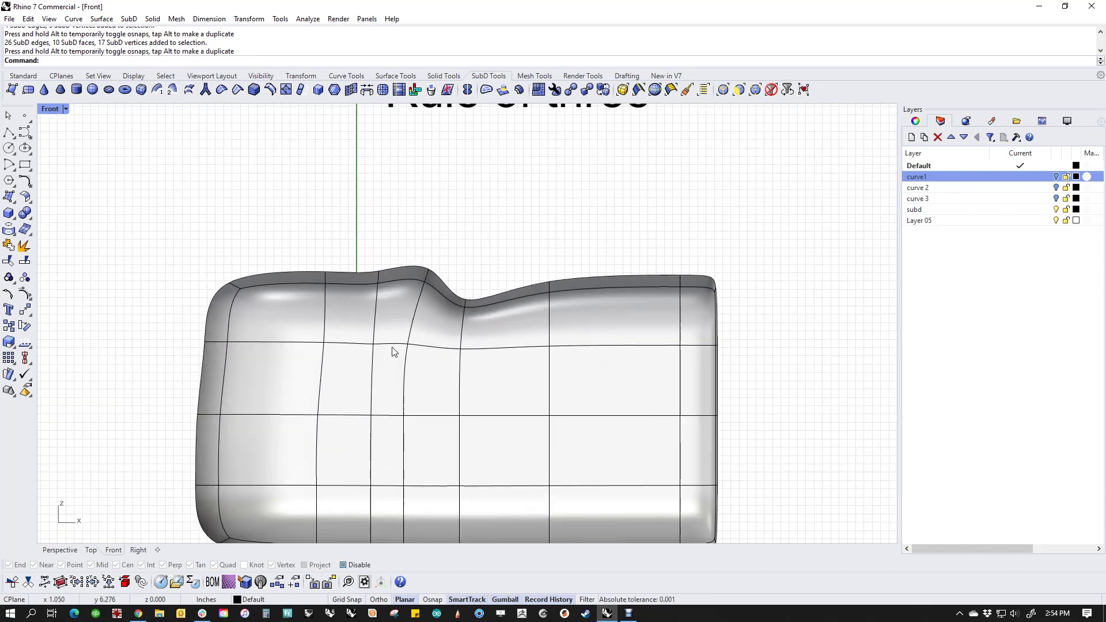
drag(363, 247, 382, 291)
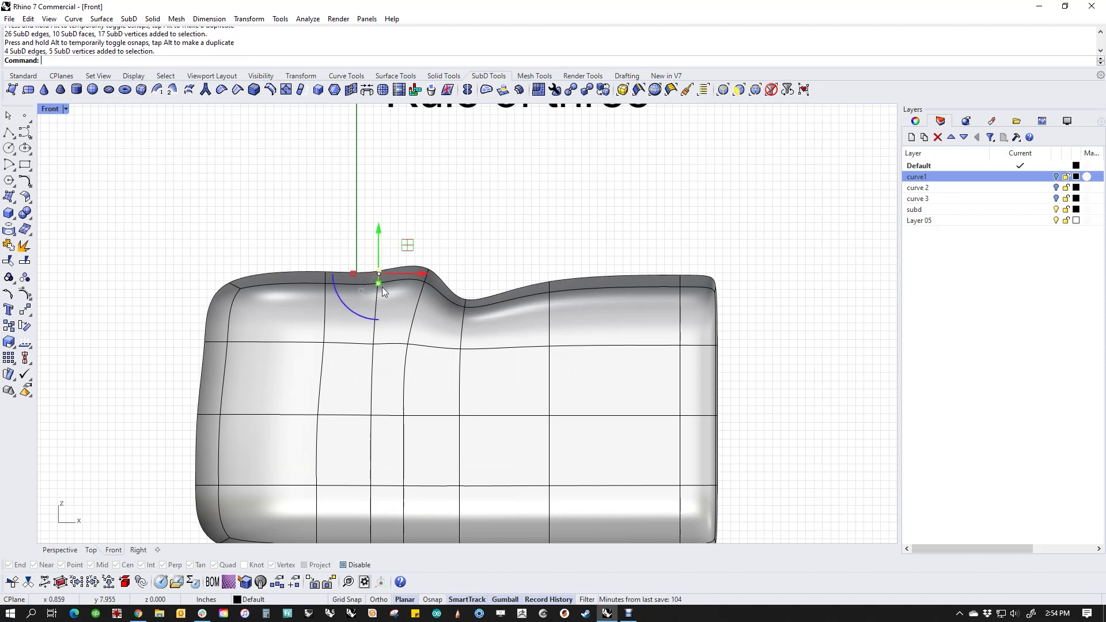
drag(380, 230, 380, 256)
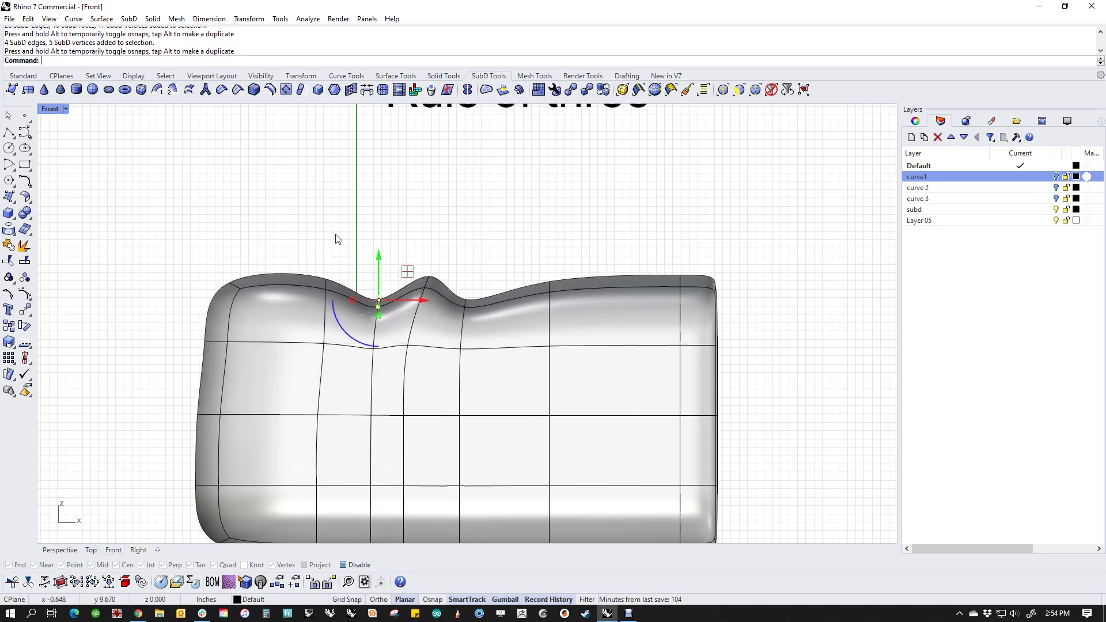
Move the upper edges of the loop left of the second dip to the left, widening the slope into it.
drag(293, 233, 346, 319)
drag(363, 282, 287, 281)
click(398, 245)
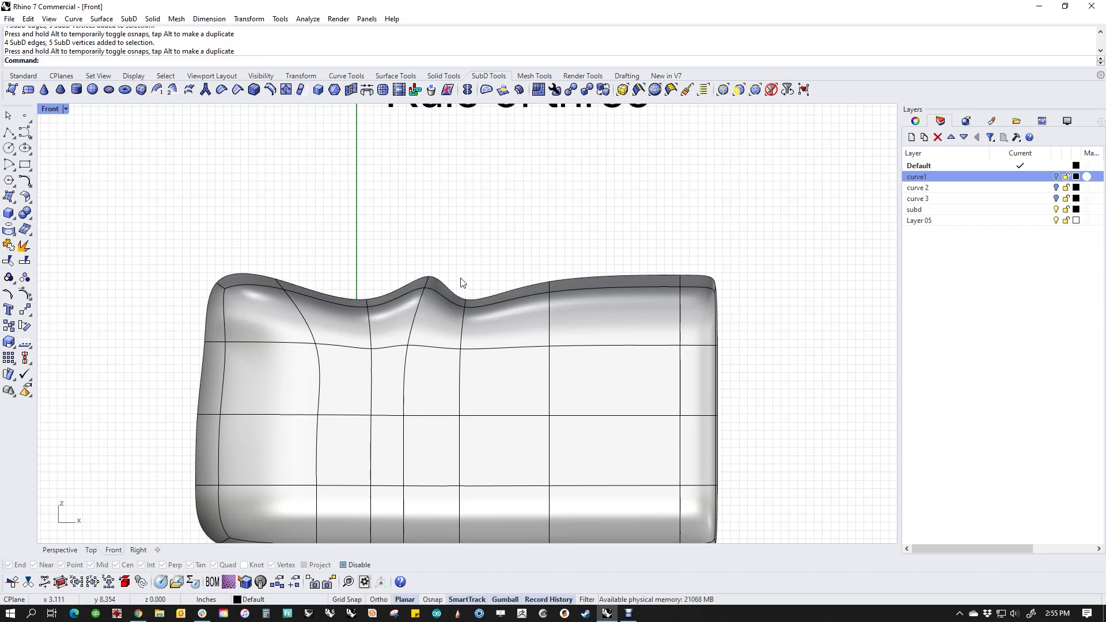
Highlight the upper edges around the loop right of the first dip, and raise that loop's upper edges into a broad hump.
drag(535, 261, 560, 288)
scroll(491, 303, up, 3)
click(456, 306)
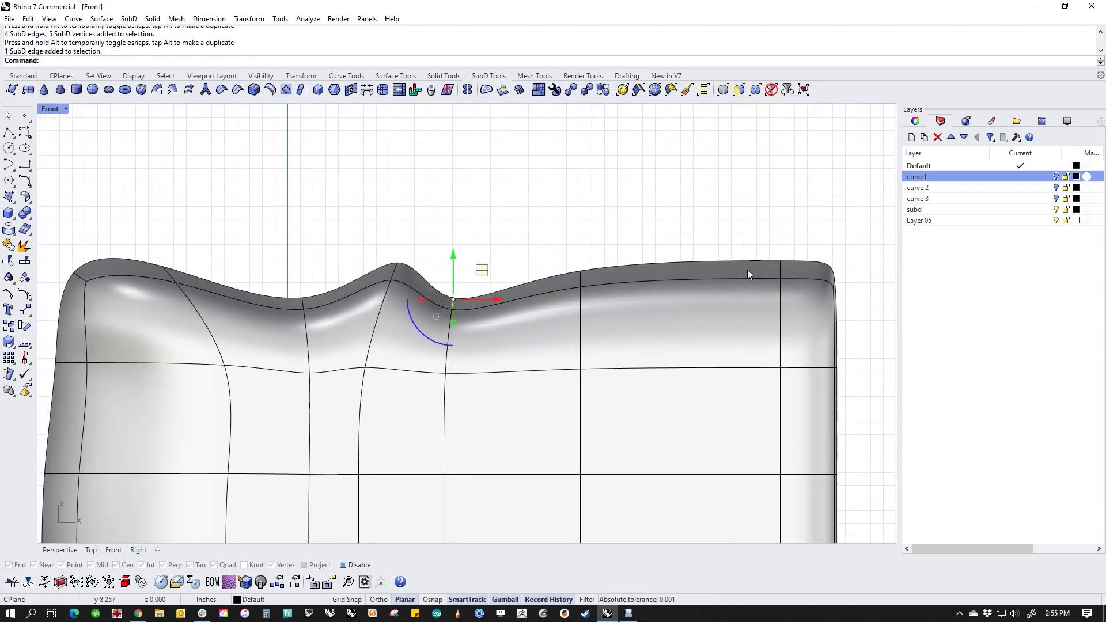
shift+click(783, 270)
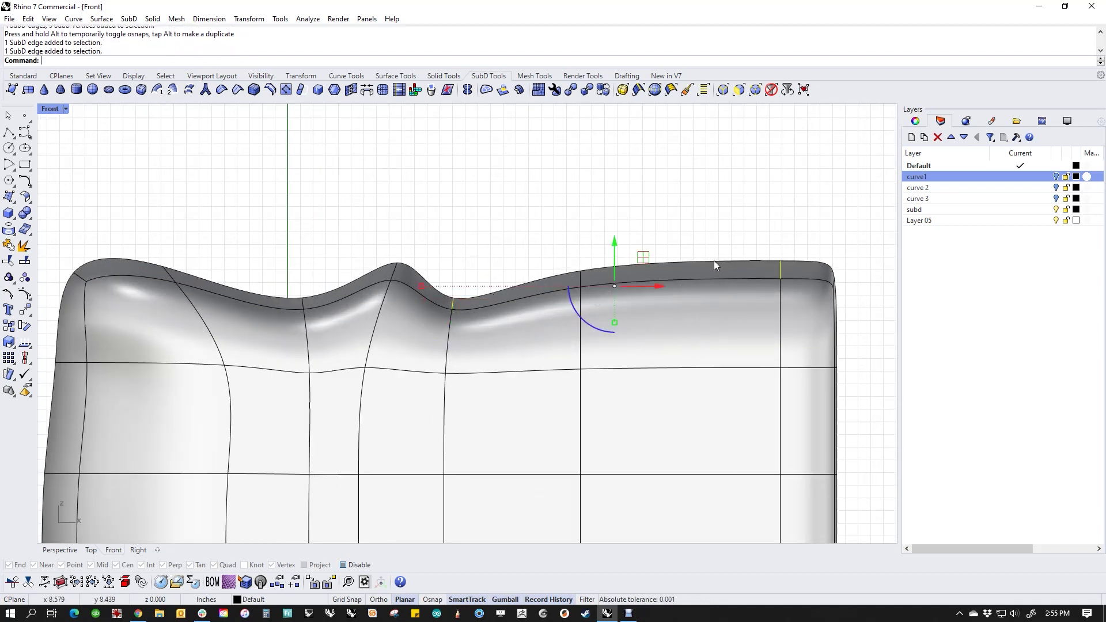
click(561, 235)
drag(569, 260, 580, 153)
click(492, 195)
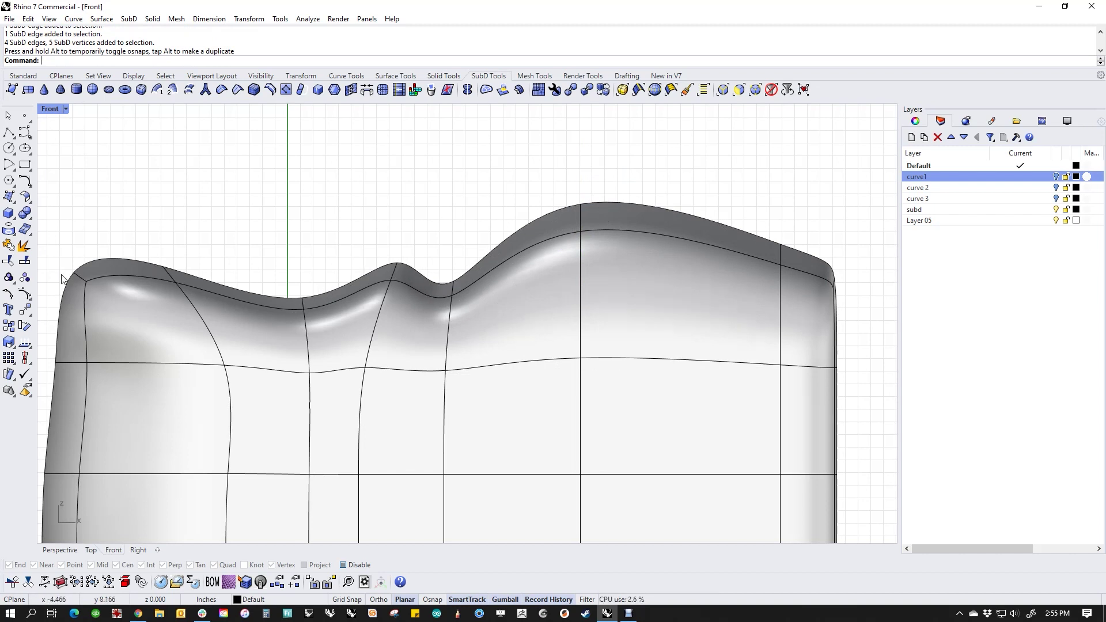
Delete the reshaped SubD box.
scroll(193, 282, down, 4)
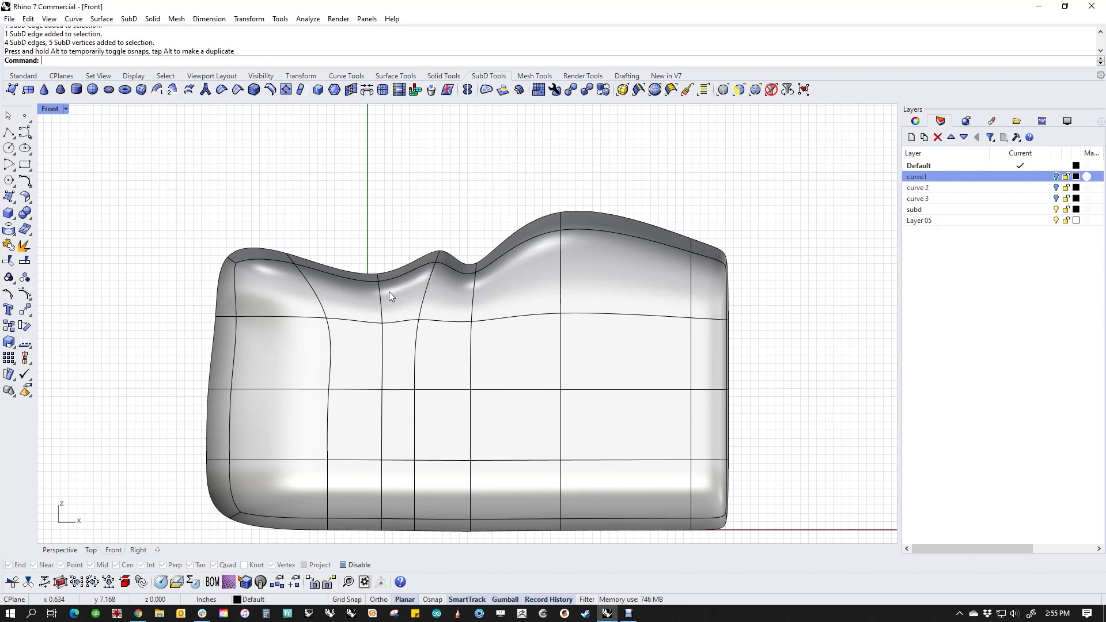
scroll(426, 323, down, 3)
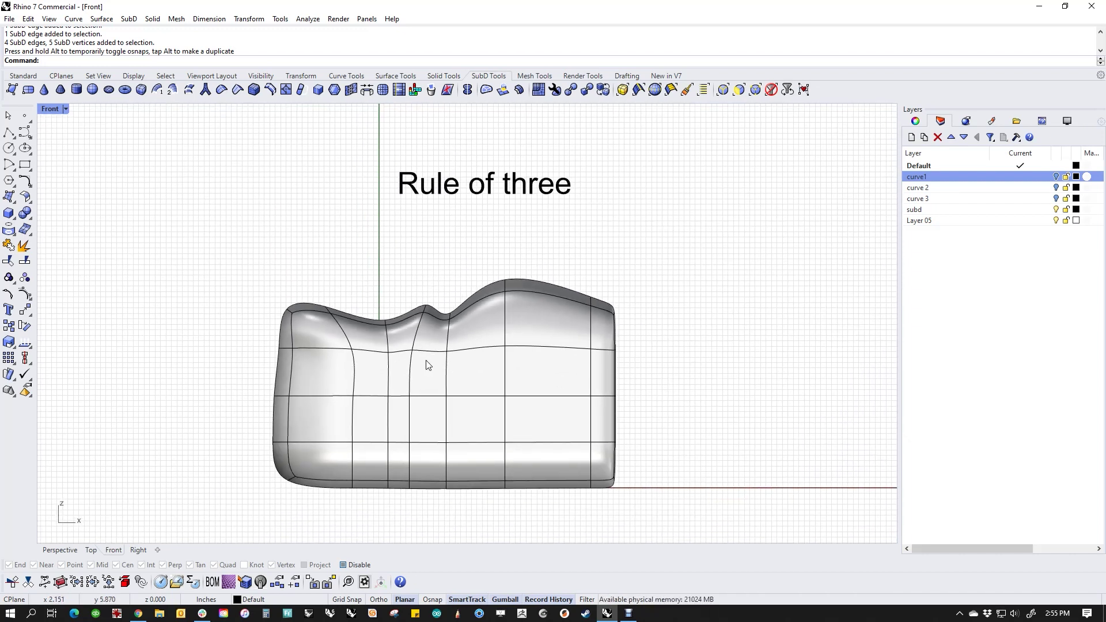
click(461, 399)
key(Delete)
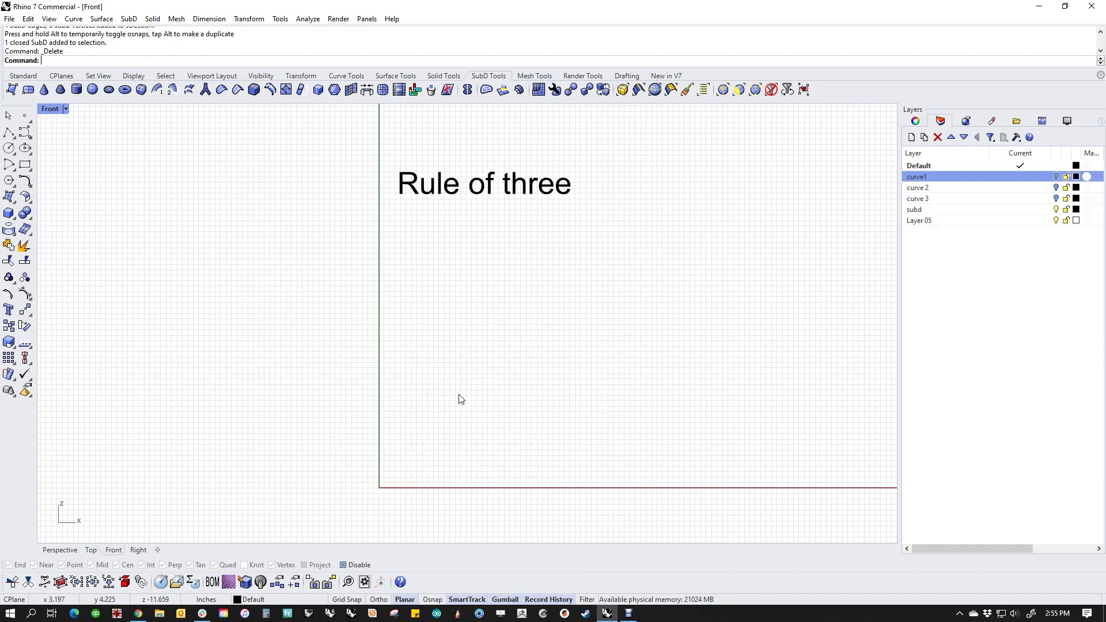
Draw a degree-3 control point curve with eleven points, forming three humps separated by two dips, beneath the "Rule of three" text.
right_drag(472, 446, 449, 403)
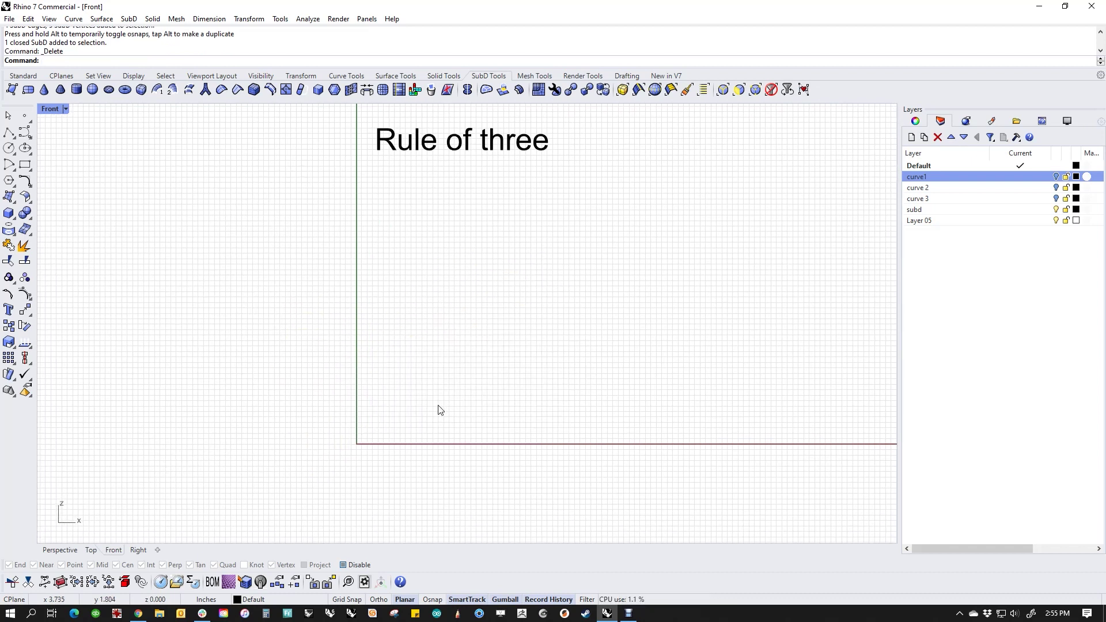
click(9, 133)
click(166, 393)
click(318, 267)
click(488, 292)
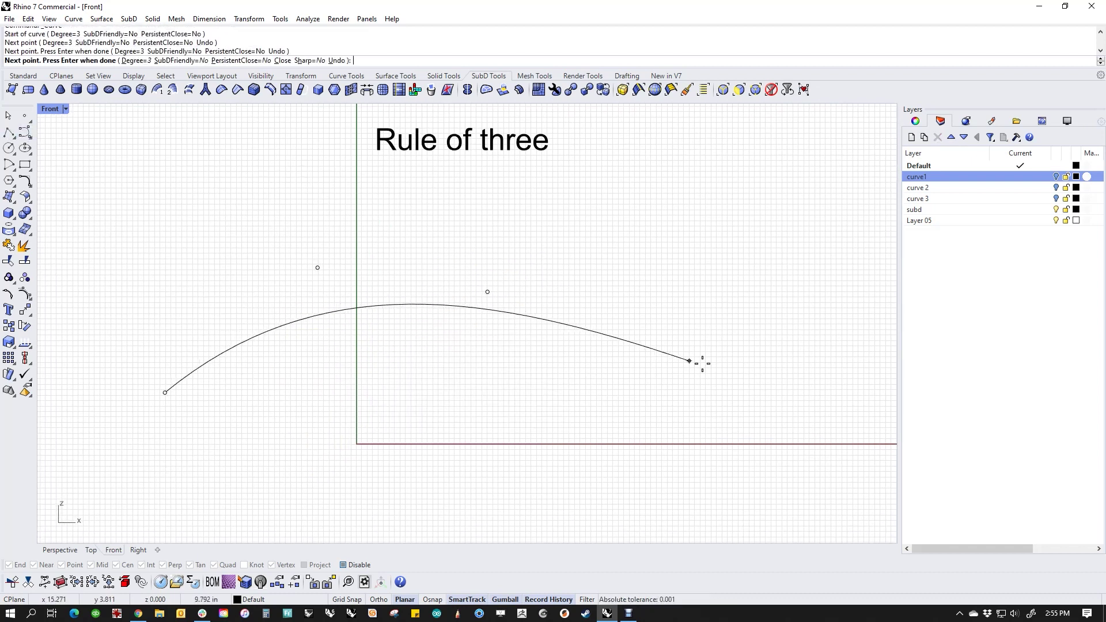
click(727, 366)
scroll(708, 363, down, 4)
right_drag(708, 363, 459, 321)
click(563, 308)
click(671, 235)
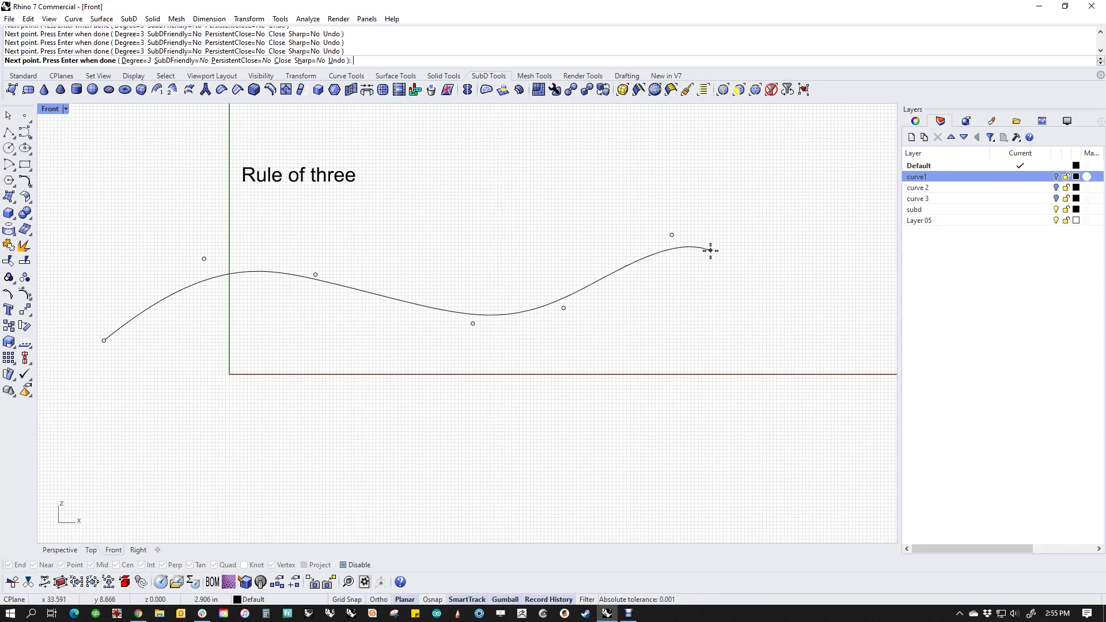
click(711, 251)
click(778, 306)
click(824, 262)
right_drag(843, 277, 695, 251)
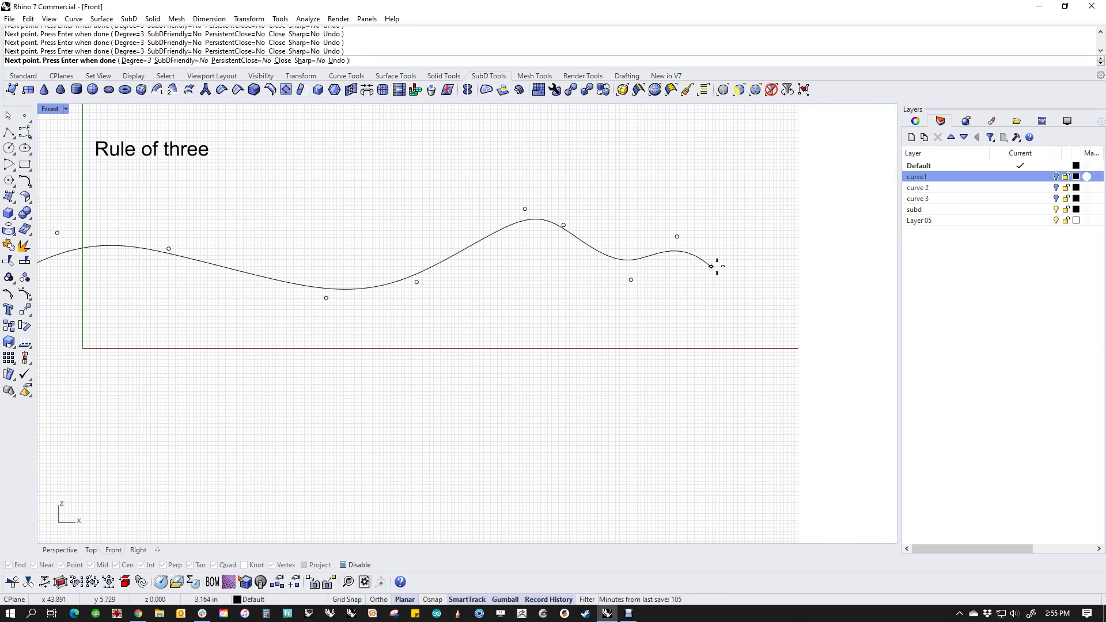
click(754, 277)
click(854, 316)
right_click(854, 316)
scroll(696, 341, down, 4)
right_drag(695, 340, 704, 295)
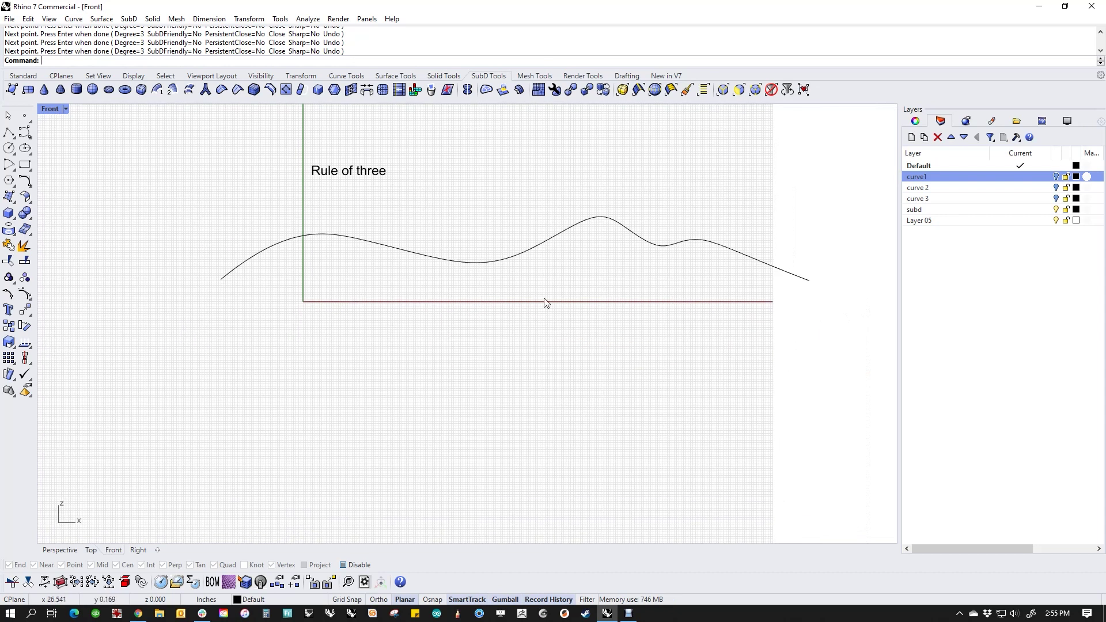
right_drag(537, 297, 501, 318)
Draw a gently waving four-point control point curve below the upper curve, spanning about the same length.
right_click(294, 356)
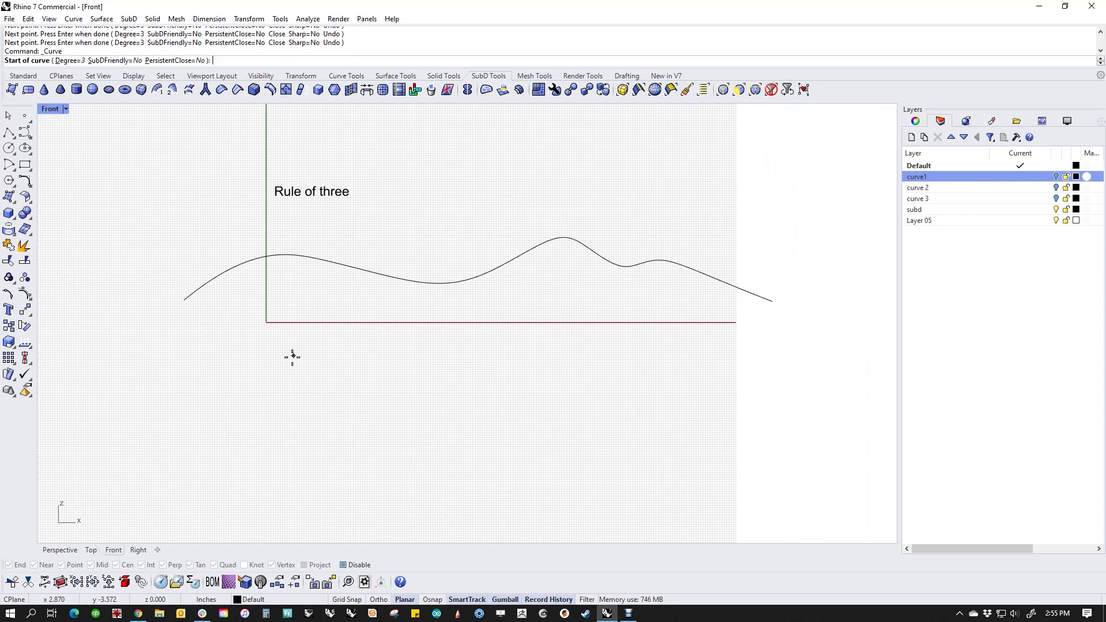
click(188, 362)
click(427, 396)
click(547, 328)
click(769, 385)
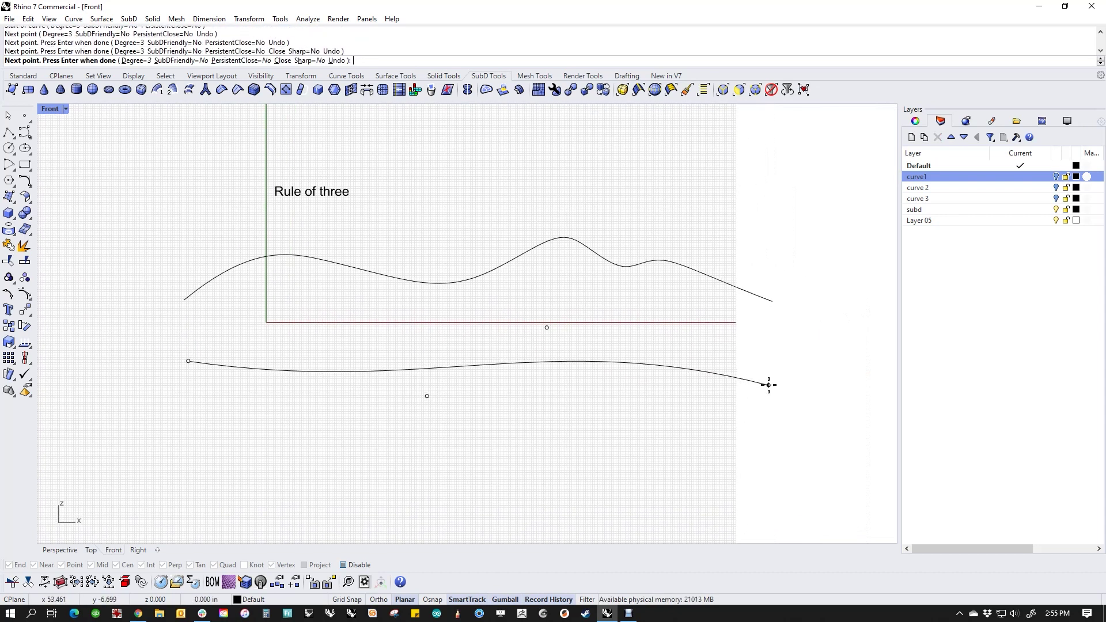
key(Return)
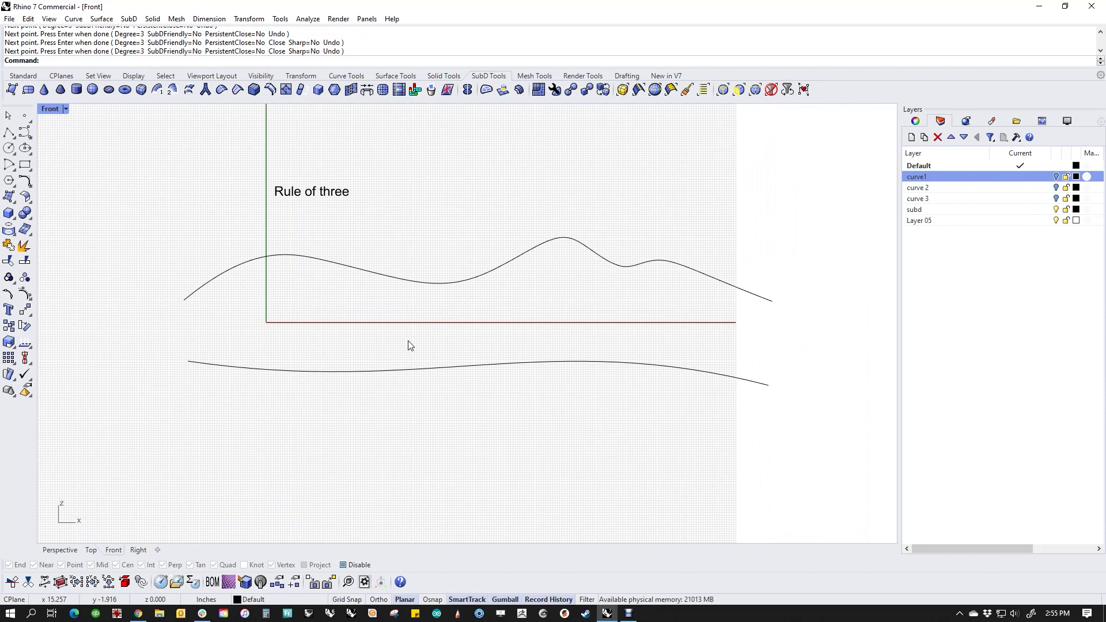
Create a four-sided SubD face between the starting ends of the two curves, and switch the SubD display to flat.
click(11, 89)
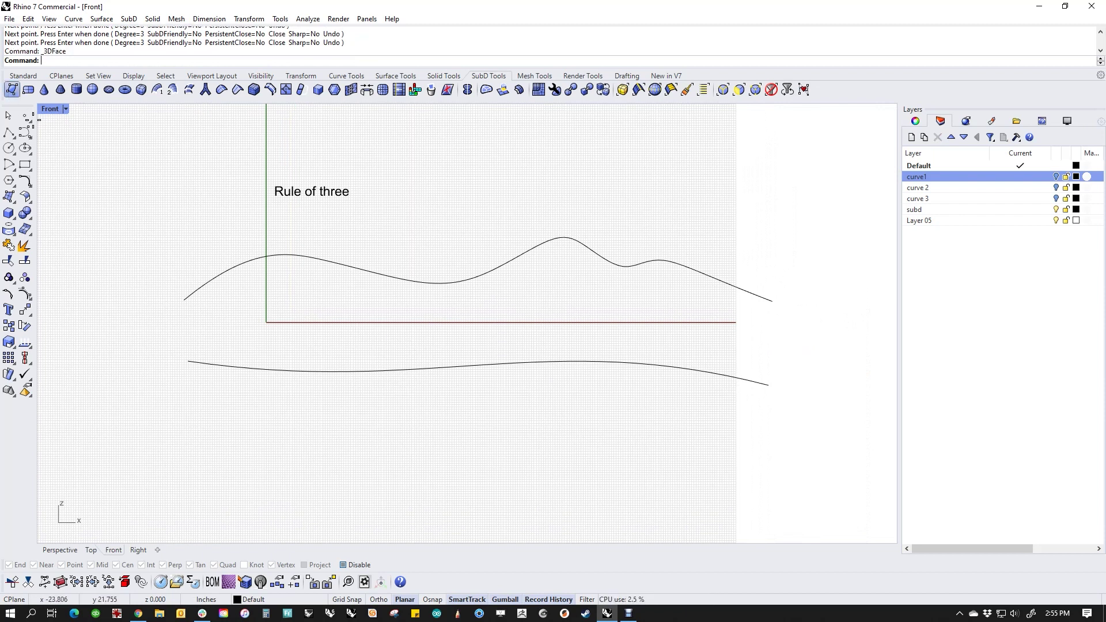
click(185, 301)
click(184, 361)
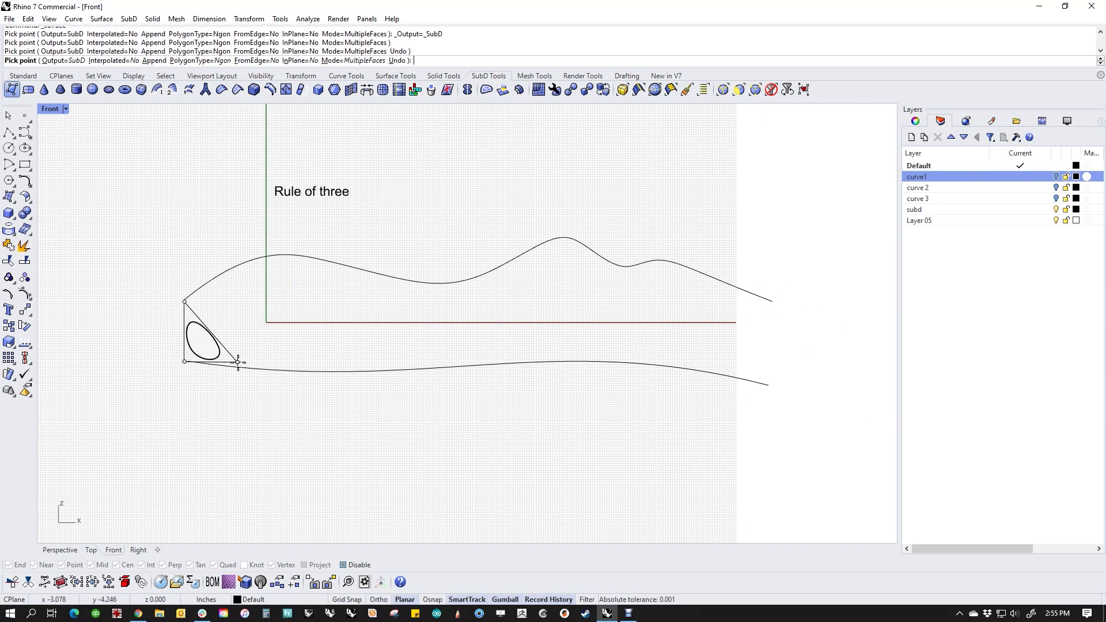
click(260, 367)
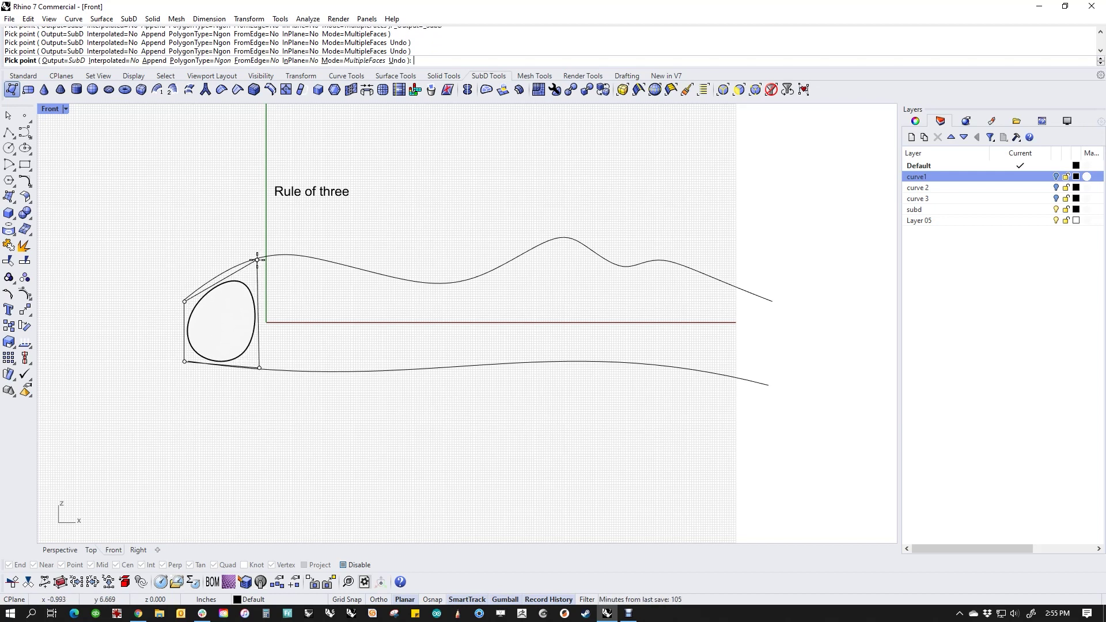
click(257, 259)
key(Return)
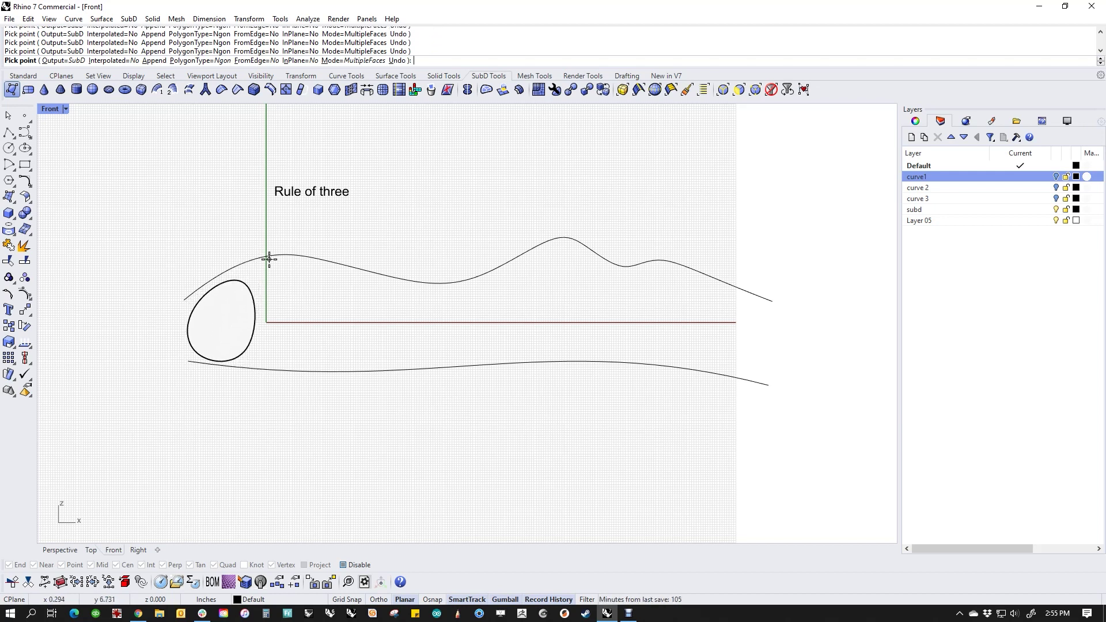
right_drag(279, 294, 283, 306)
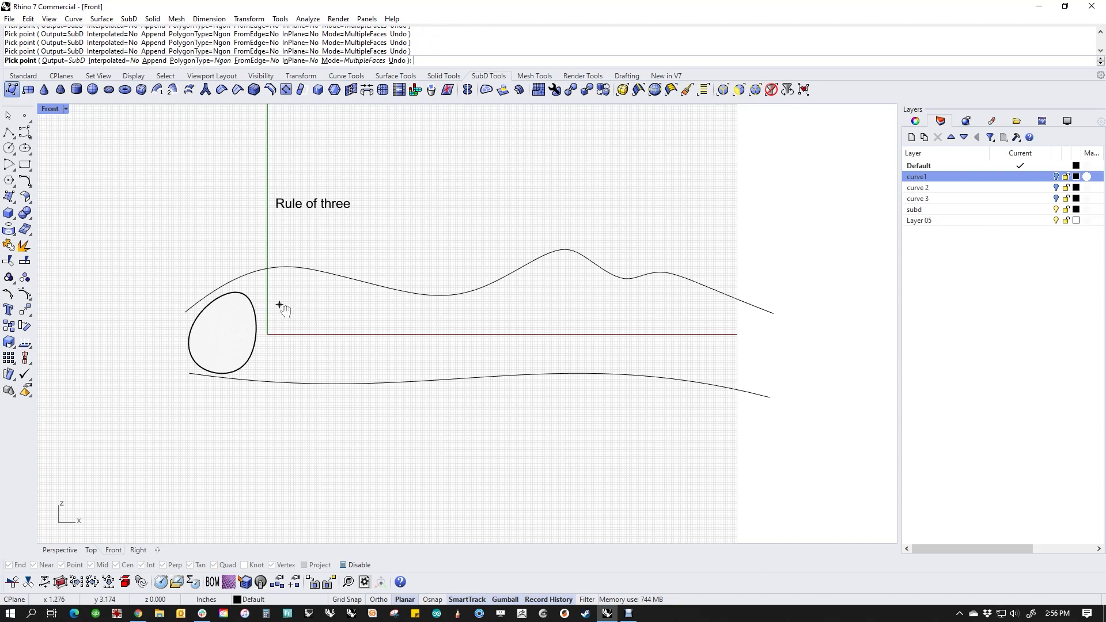
key(Escape)
key(Tab)
scroll(260, 316, up, 4)
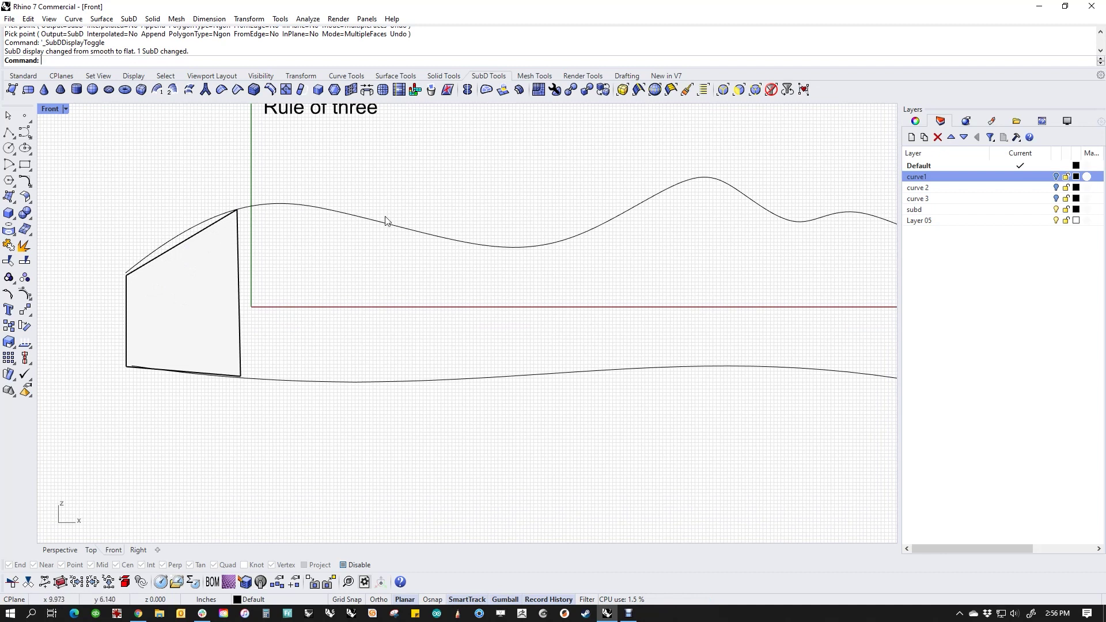
Extrude the face's right edge past the first hump and move its upper vertex onto the descending upper curve.
ctrl+shift+click(240, 308)
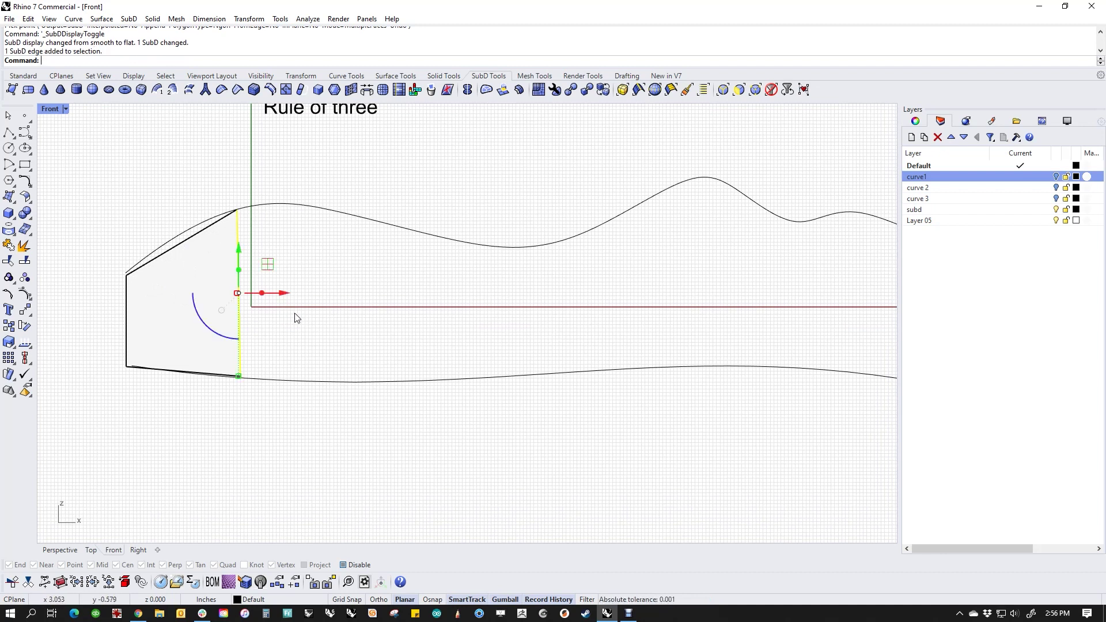
drag(264, 294, 430, 313)
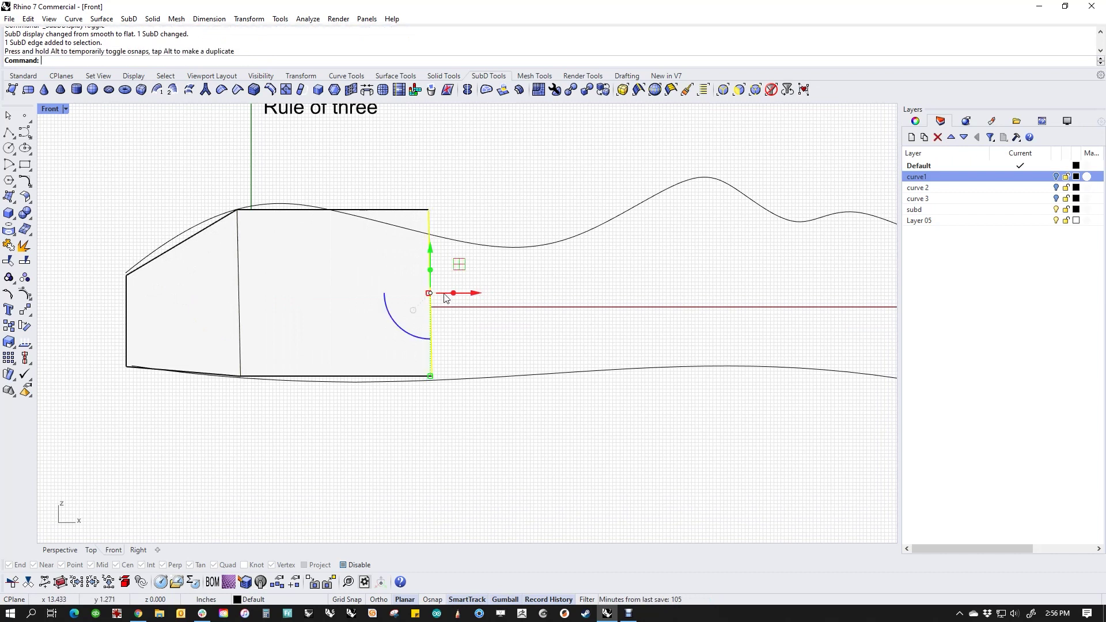
drag(432, 258, 431, 262)
key(Escape)
click(428, 214)
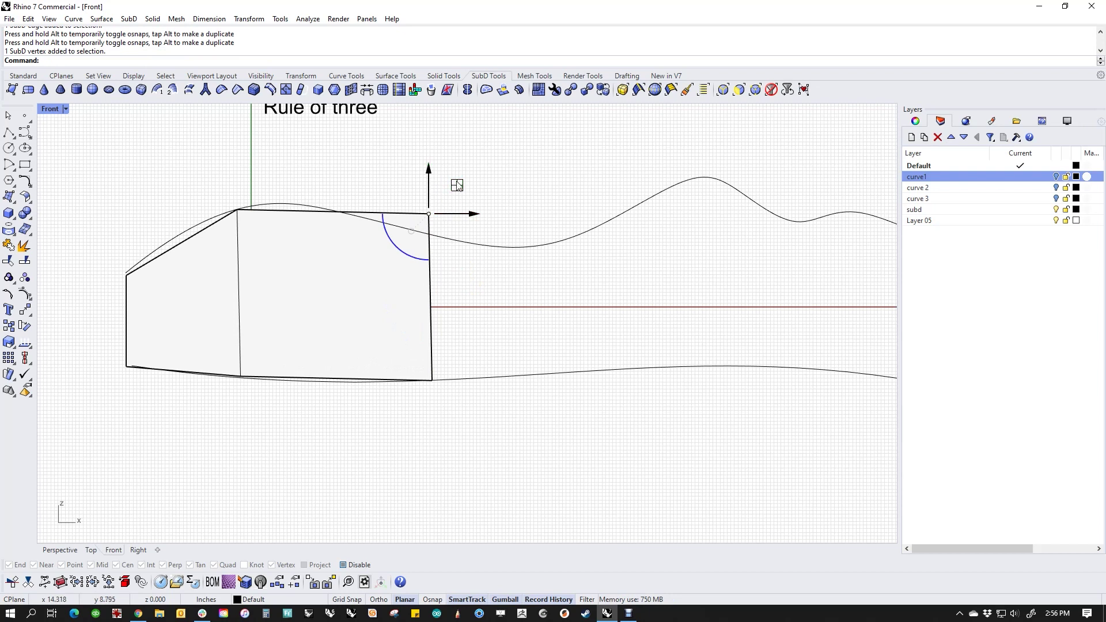
drag(429, 214, 431, 235)
key(Escape)
Move the middle edge's upper vertex just above the first hump and its lower vertex along the lower curve to make the edge vertical.
ctrl+shift+drag(208, 179, 259, 190)
key(Escape)
click(241, 377)
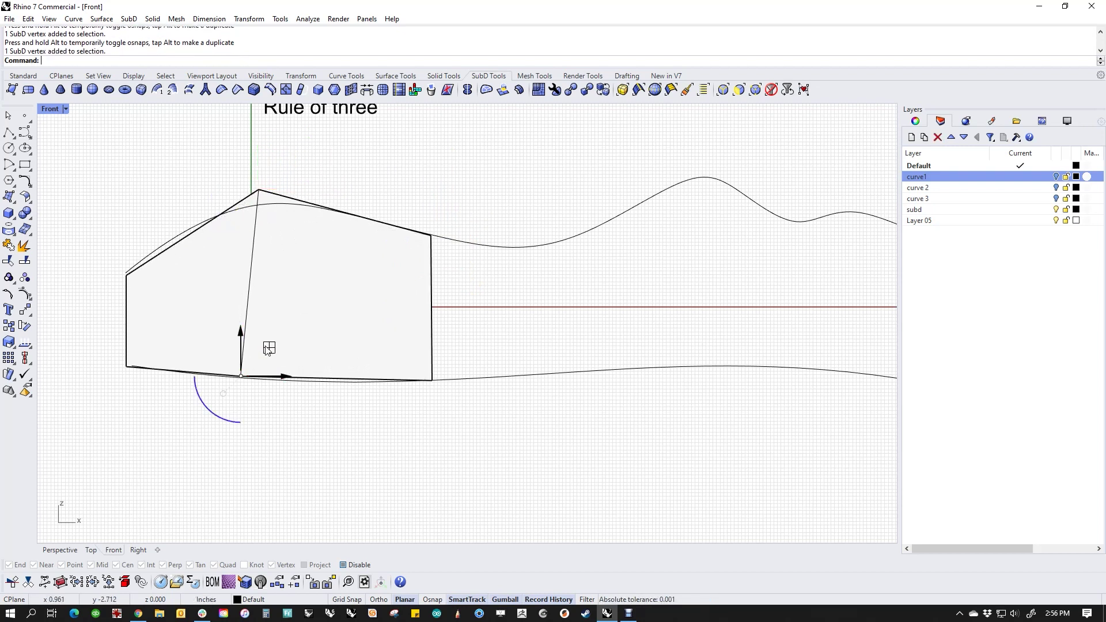
mouse_move(241, 376)
mouse_down()
mouse_move(289, 375)
mouse_move(260, 379)
mouse_up()
key(Escape)
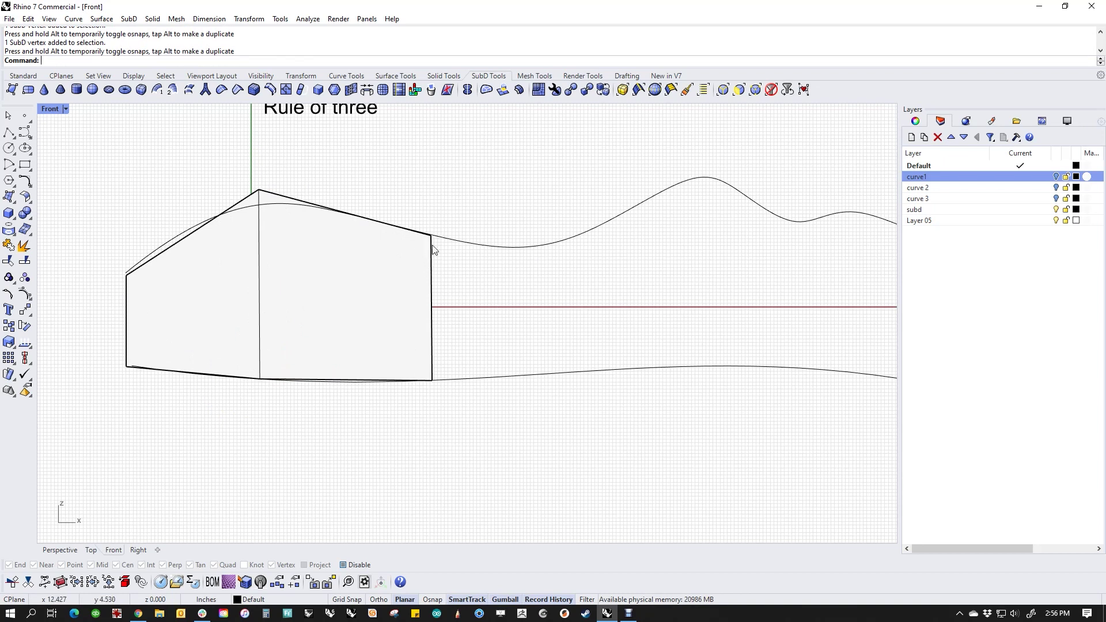
Extrude the SubD's right edge twice, ending at the first dip and on the slope rising to the second hump.
ctrl+shift+click(433, 297)
drag(455, 309, 649, 297)
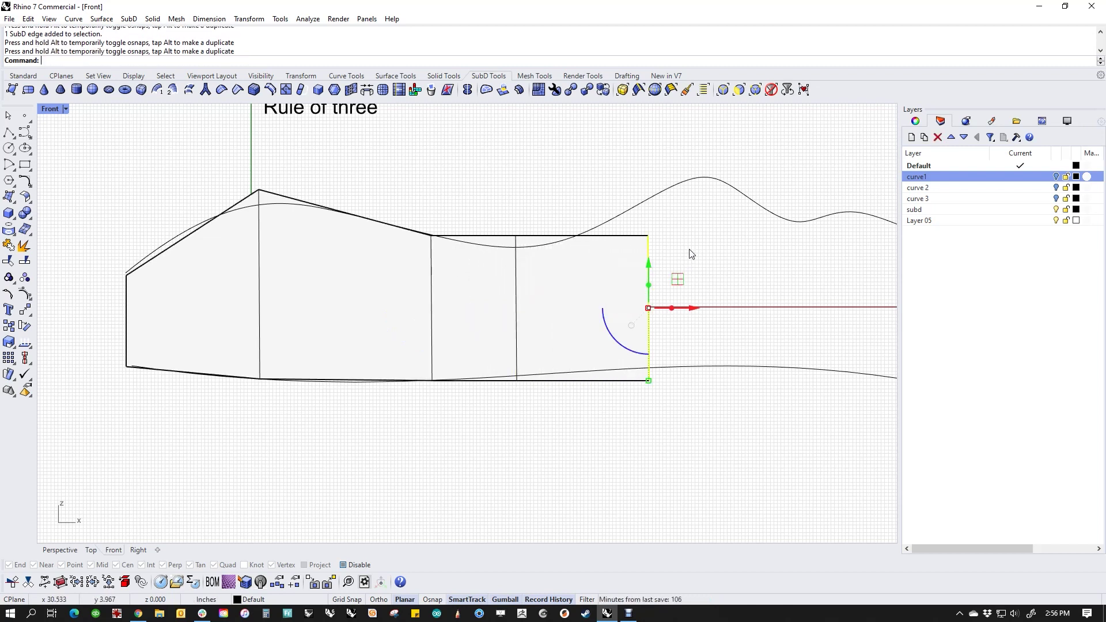
click(687, 251)
Lower the dip edge's upper vertex to the bottom of the dip and raise the end edge's upper vertex onto the rising curve.
ctrl+shift+drag(491, 208, 520, 250)
click(662, 239)
mouse_move(637, 219)
ctrl+shift+mouse_down()
mouse_move(665, 253)
mouse_move(648, 202)
ctrl+shift+mouse_up()
click(722, 297)
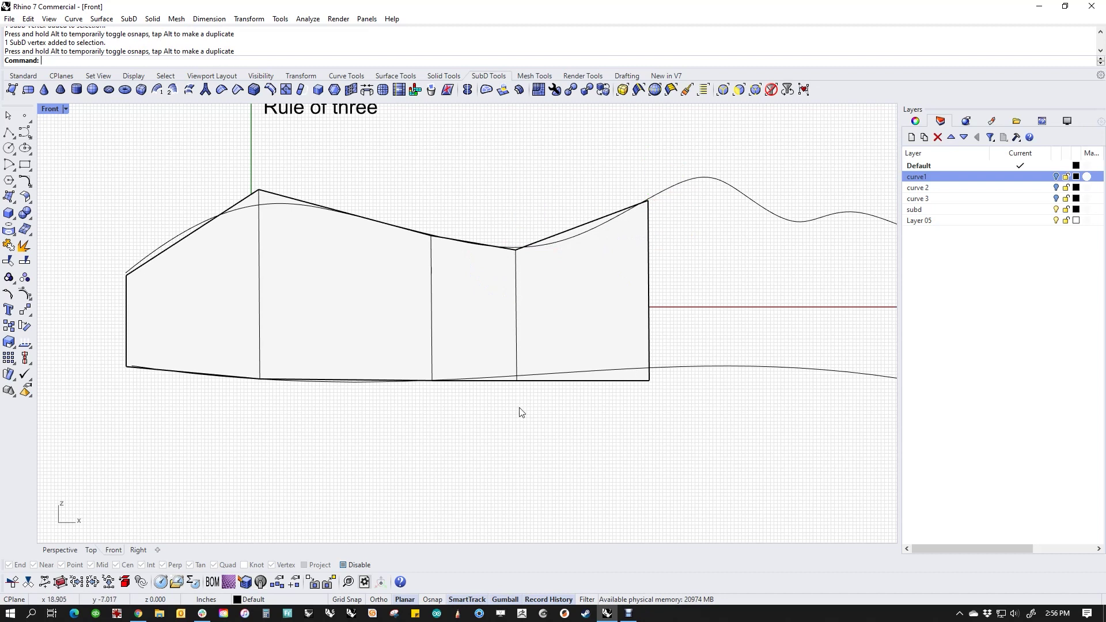
Raise the lower vertices of the dip edge and the end edge onto the lower curve.
ctrl+shift+drag(509, 403, 519, 341)
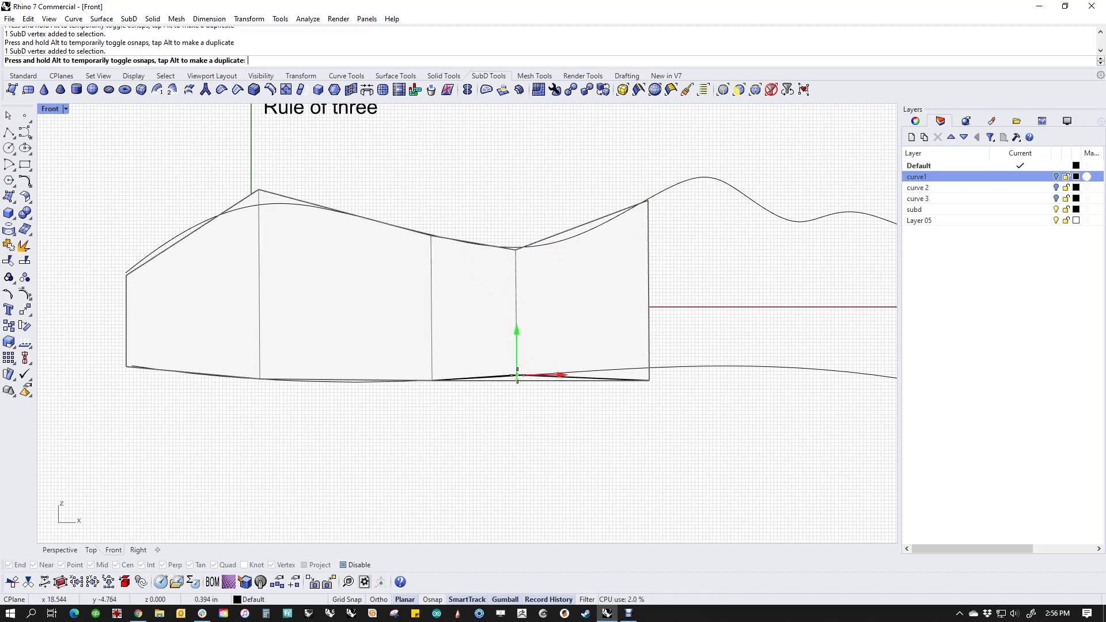
key(Escape)
ctrl+shift+click(650, 380)
click(646, 342)
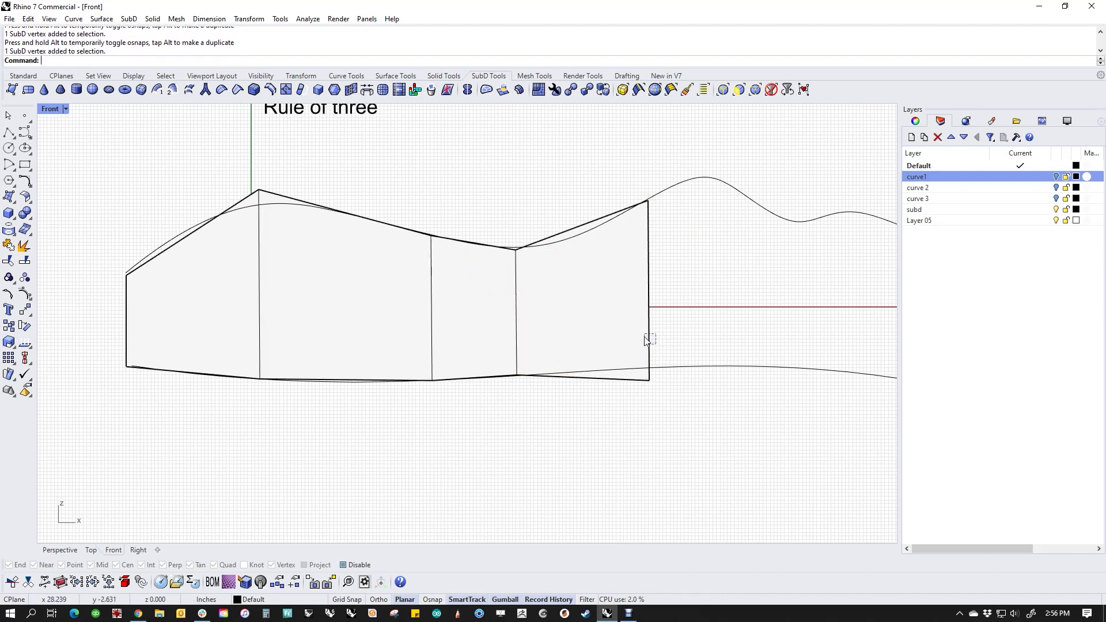
click(633, 419)
ctrl+shift+drag(626, 411, 652, 345)
key(Escape)
Shift the first dip's edge to the right along the upper curve, and raise its lower vertex back onto the lower curve.
right_drag(506, 395, 417, 383)
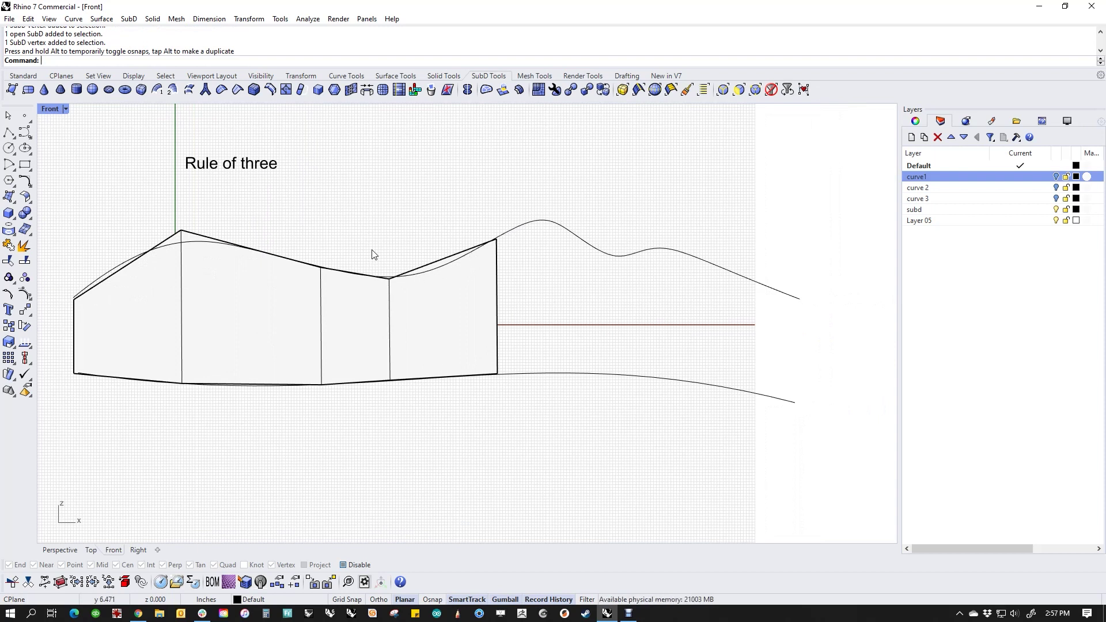
drag(373, 254, 416, 433)
drag(426, 323, 449, 340)
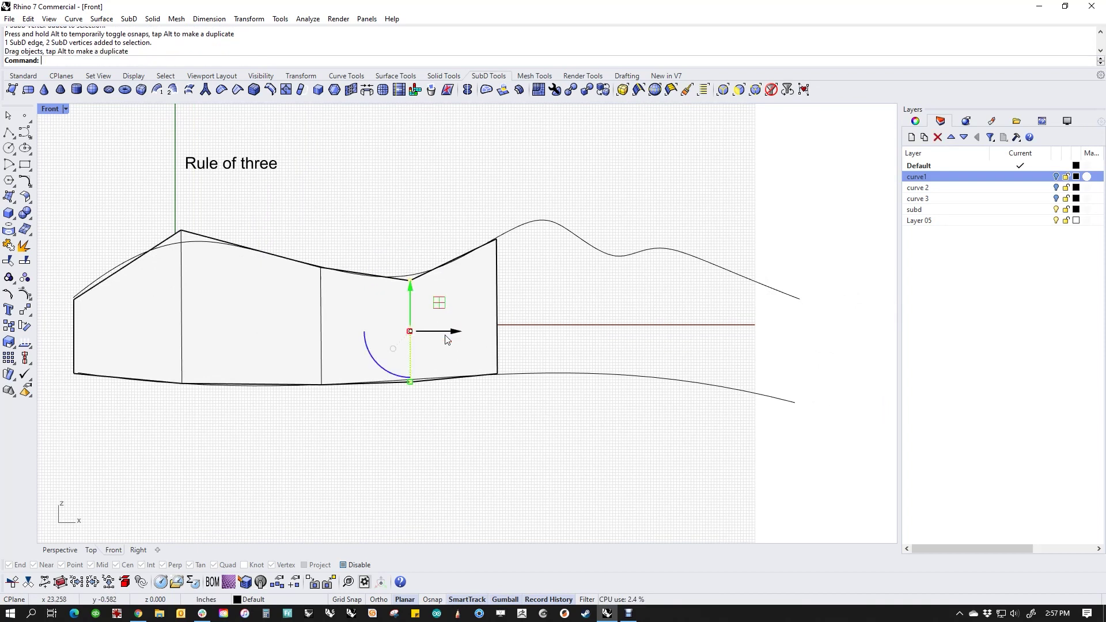
click(488, 456)
drag(420, 423, 438, 351)
click(423, 437)
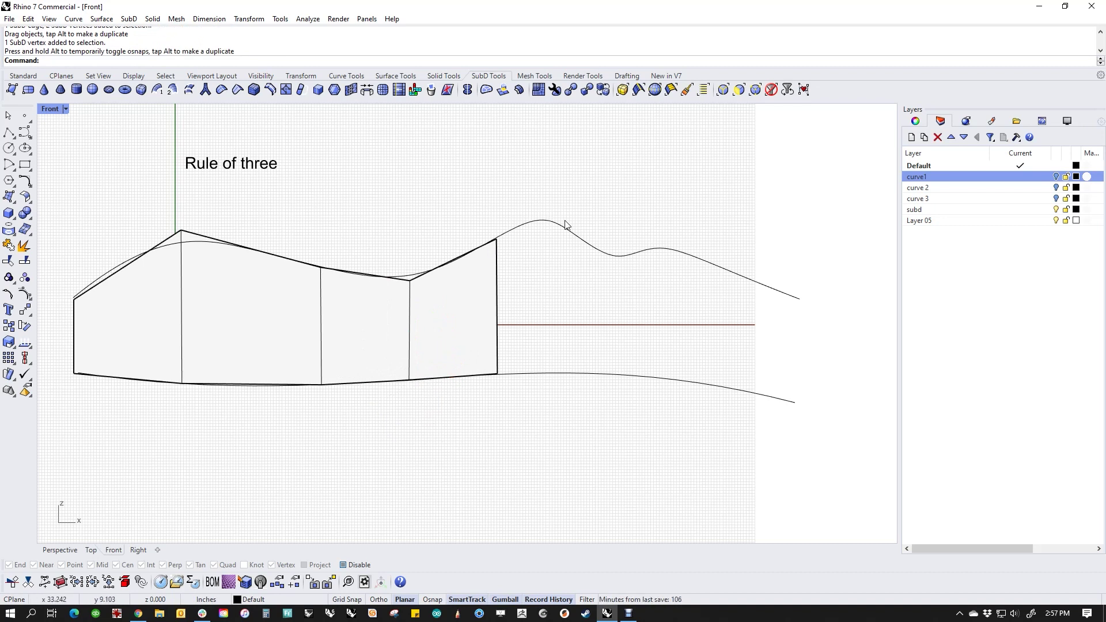
Extrude the SubD's right edge twice, ending at the second hump's crest and near the start of the second dip.
click(497, 276)
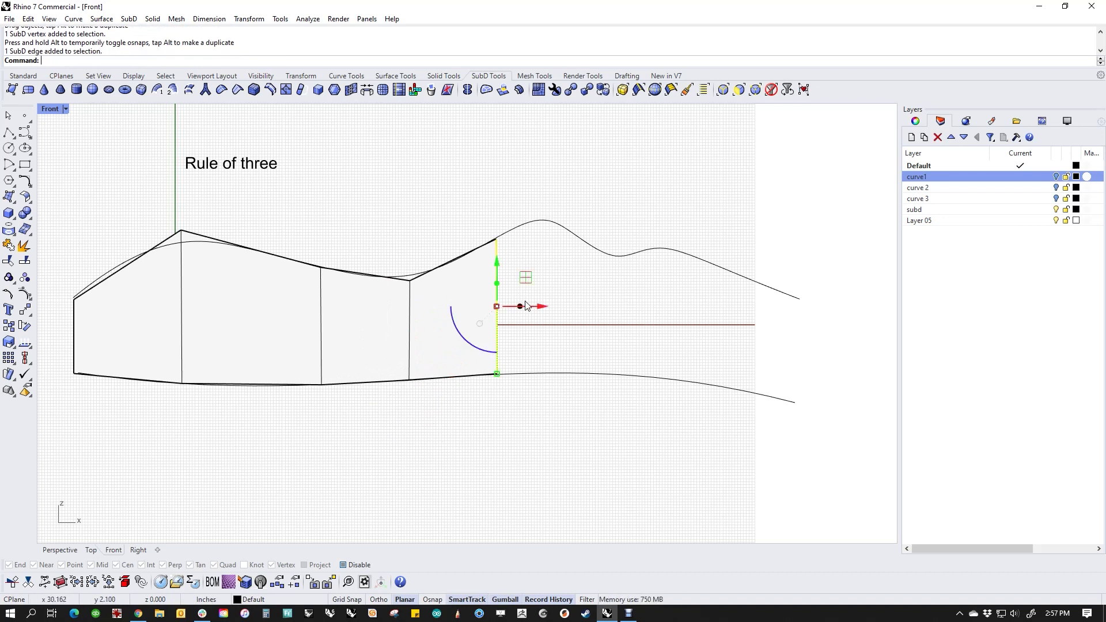
drag(498, 296, 598, 309)
click(536, 207)
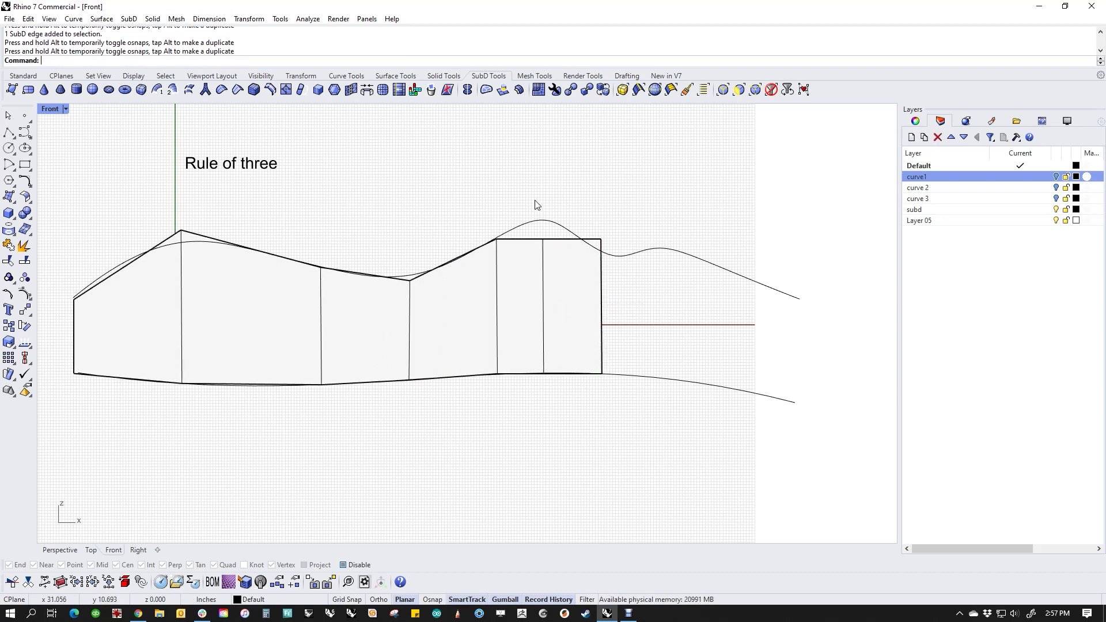
Raise the crest edge's upper vertex above the second hump, lower the end edge's upper vertex onto the curve, and fit the crest edge's lower vertex.
click(542, 238)
drag(543, 239, 601, 260)
click(587, 204)
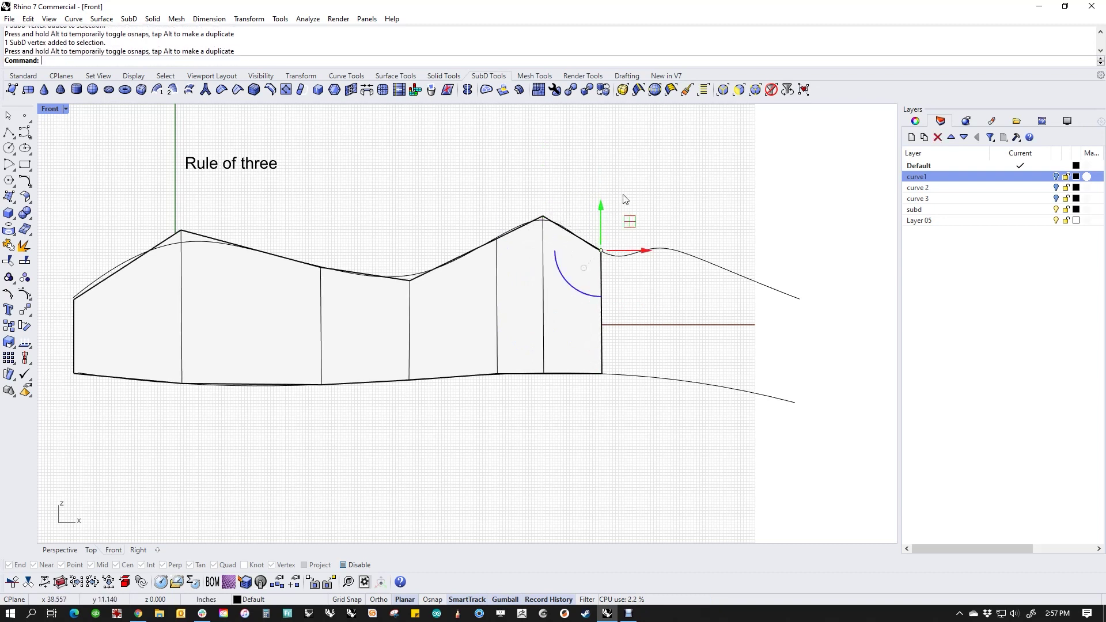
click(623, 205)
ctrl+shift+drag(543, 386, 544, 334)
click(603, 439)
Extrude the SubD's right edge twice in short spans, ending at the second dip and just before the last hump.
right_drag(620, 404, 541, 449)
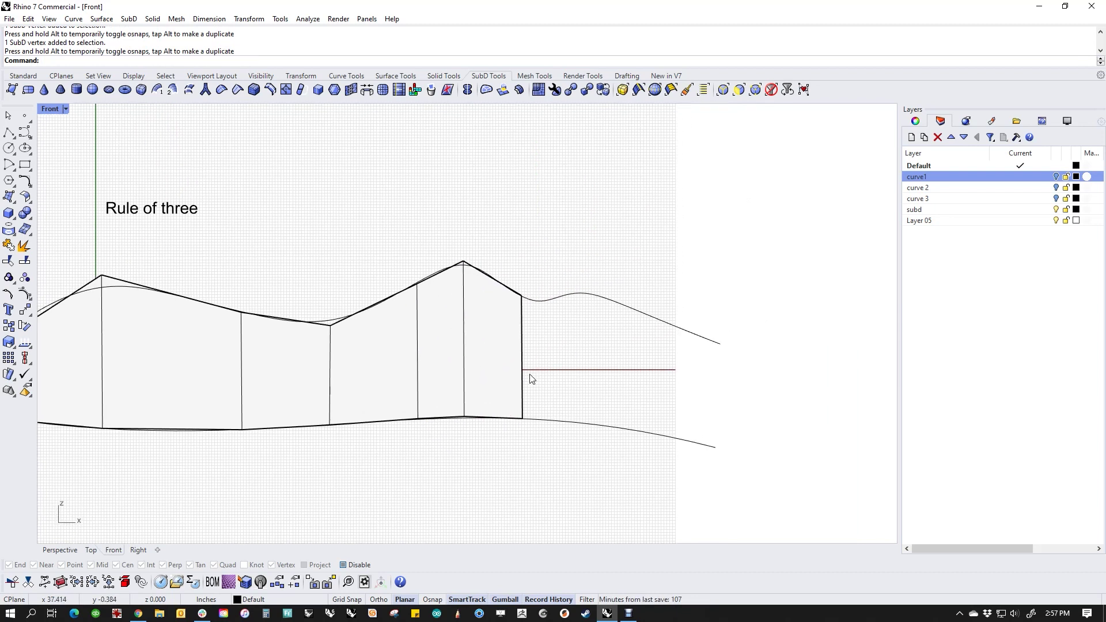
ctrl+shift+click(523, 380)
drag(546, 358, 563, 359)
Lower the second dip edge's upper vertex below the curve, and fit the lower vertices of the two newest edges to the lower curve.
click(540, 295)
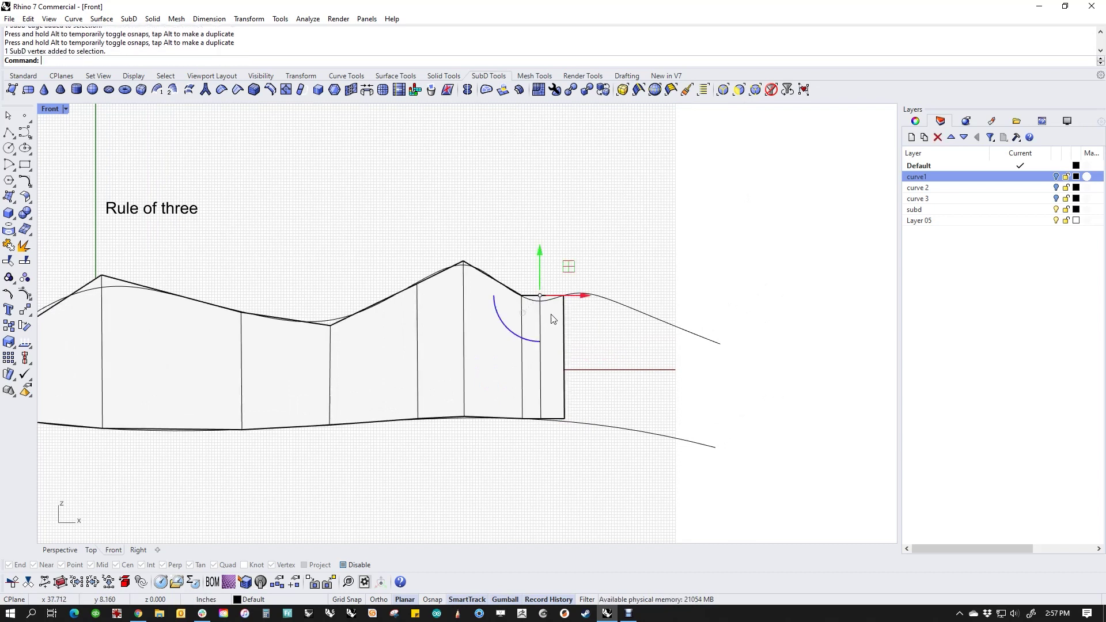
drag(542, 254, 543, 262)
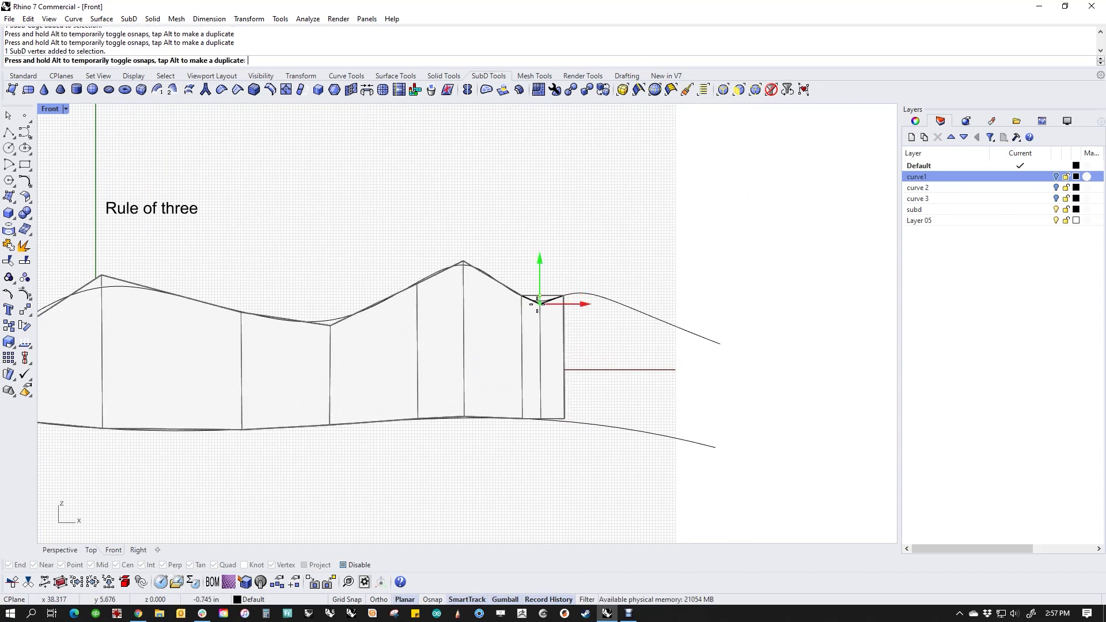
click(539, 443)
click(564, 419)
drag(565, 378, 567, 421)
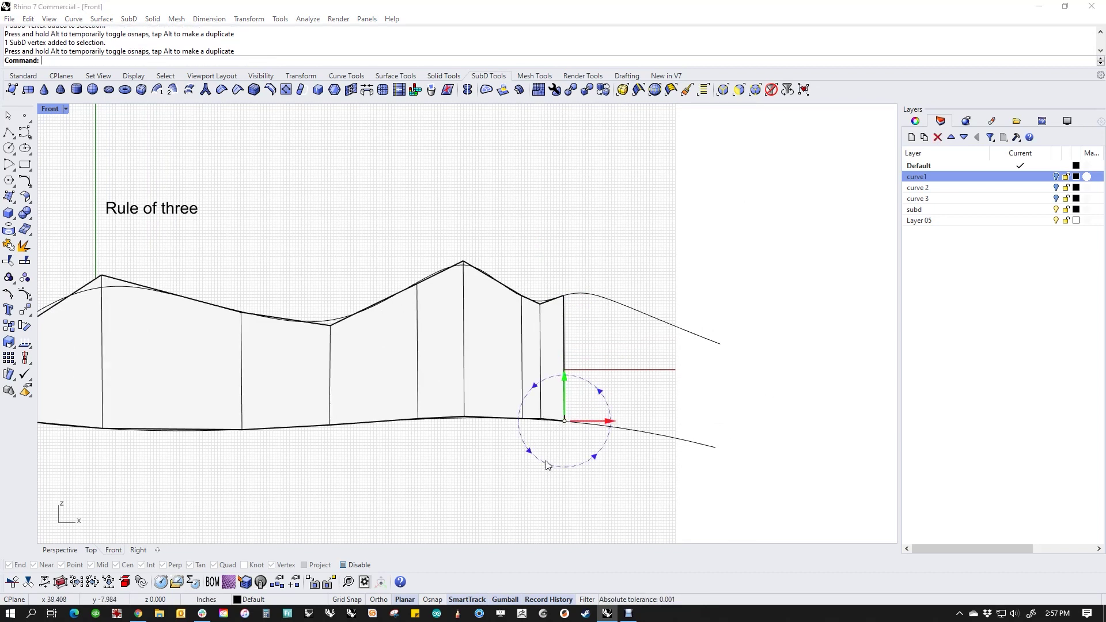
Extrude the SubD's right edge twice, ending at the last hump's crest and at the far end of the curves.
right_drag(617, 378, 546, 390)
click(563, 379)
click(494, 376)
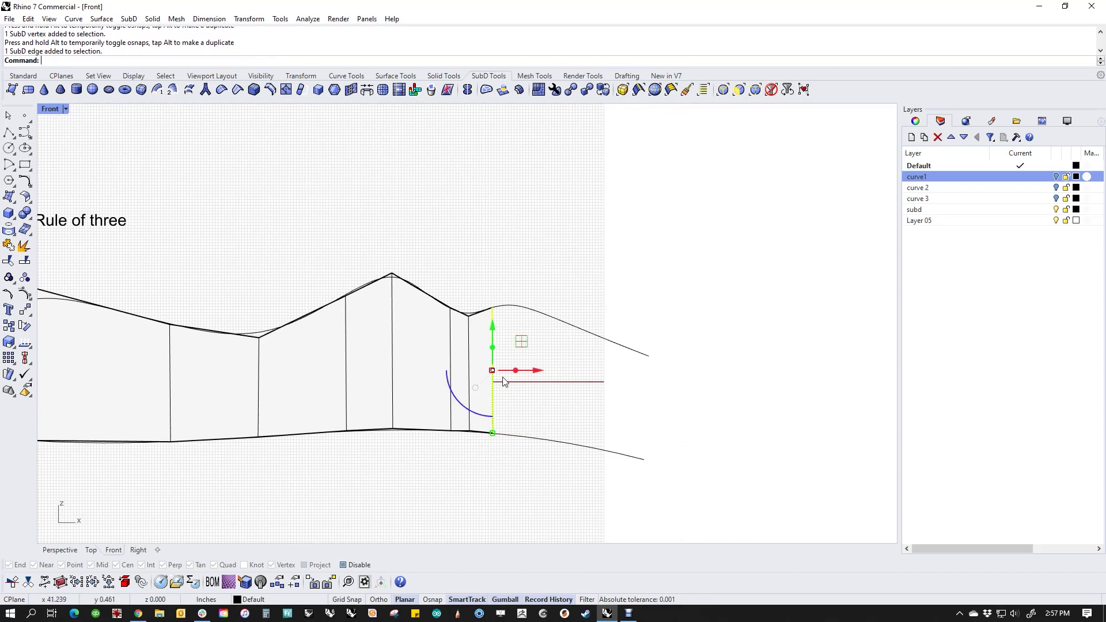
drag(494, 370, 648, 405)
click(533, 285)
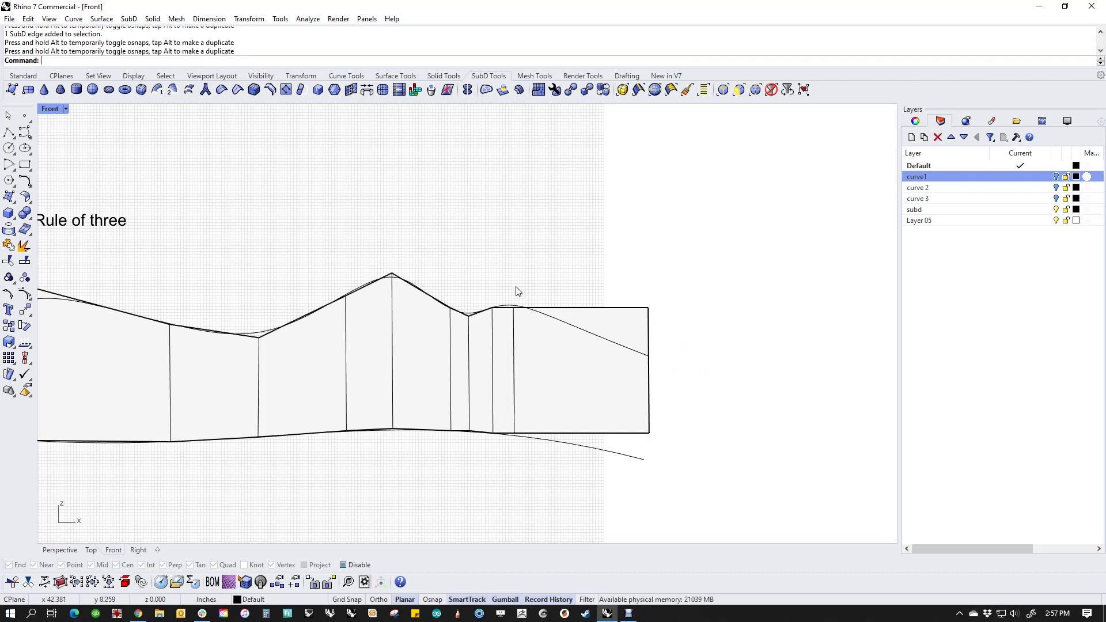
Raise the upper vertex of the SubD edge at the last hump's crest onto the upper guide curve.
click(513, 308)
click(523, 282)
click(514, 306)
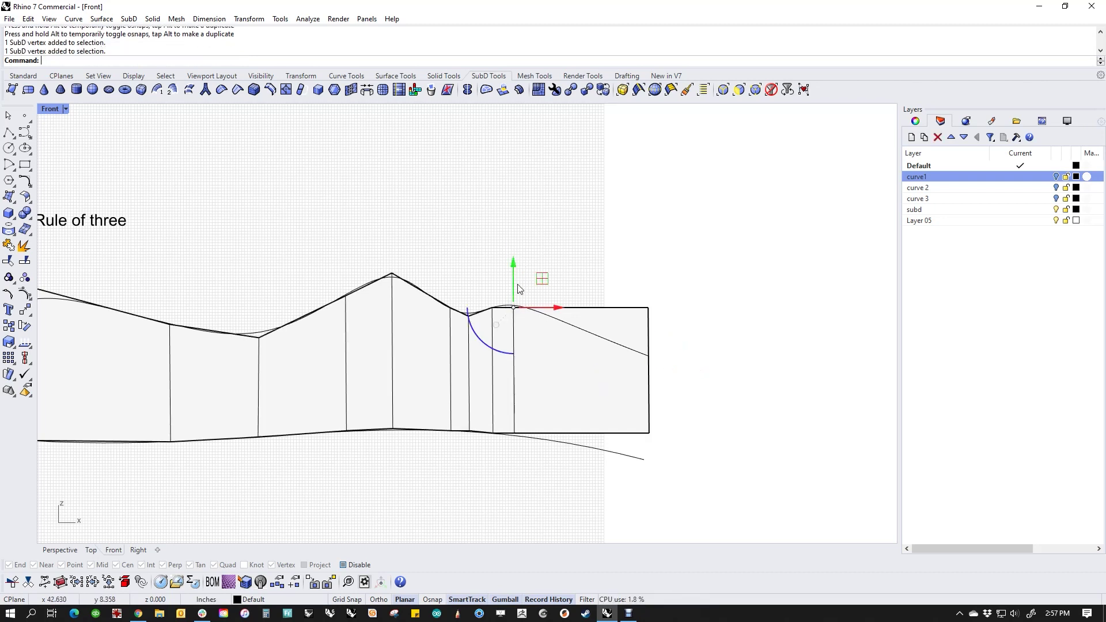
mouse_move(514, 306)
mouse_down()
mouse_move(511, 289)
mouse_move(513, 306)
mouse_up()
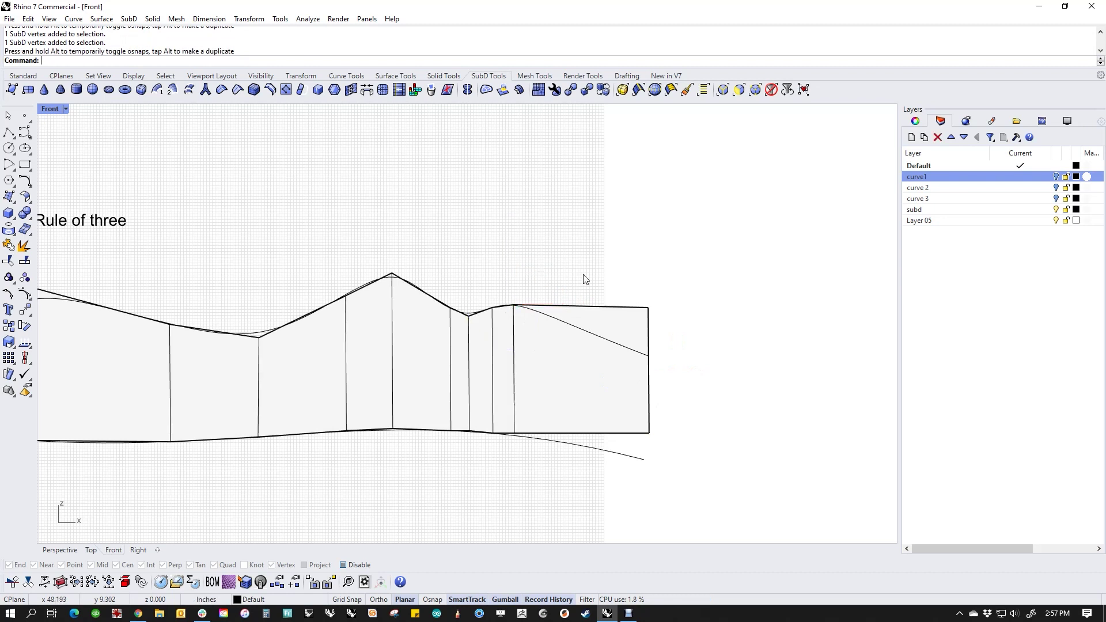
Lower the end edge's upper vertex onto the upper curve and its lower vertex onto the lower curve.
click(648, 307)
drag(644, 256, 653, 343)
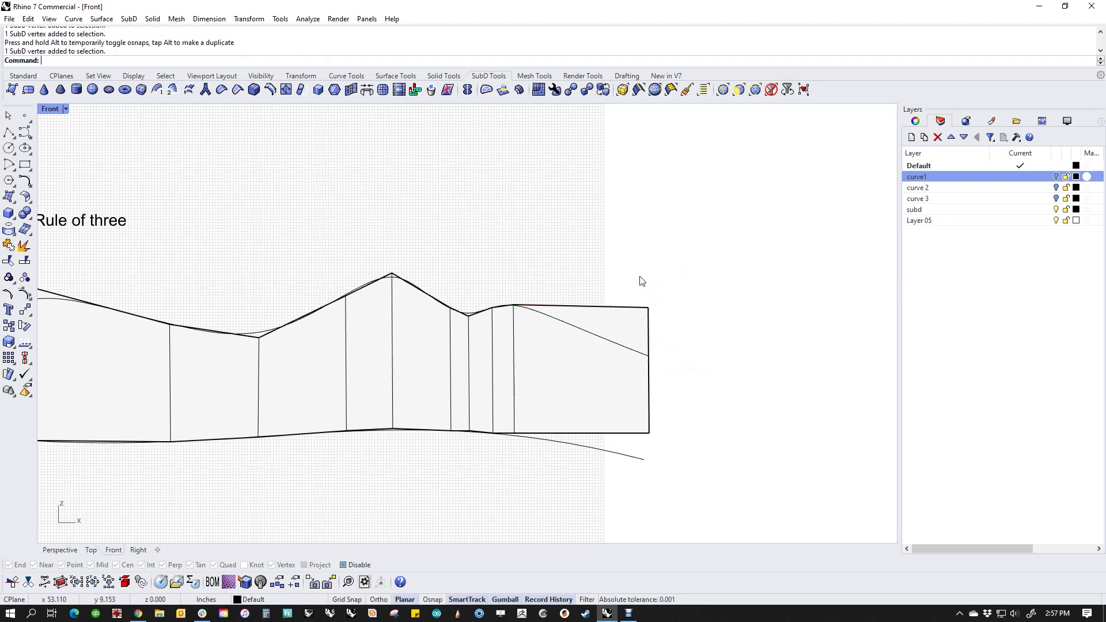
ctrl+shift+drag(640, 279, 677, 334)
drag(648, 266, 648, 313)
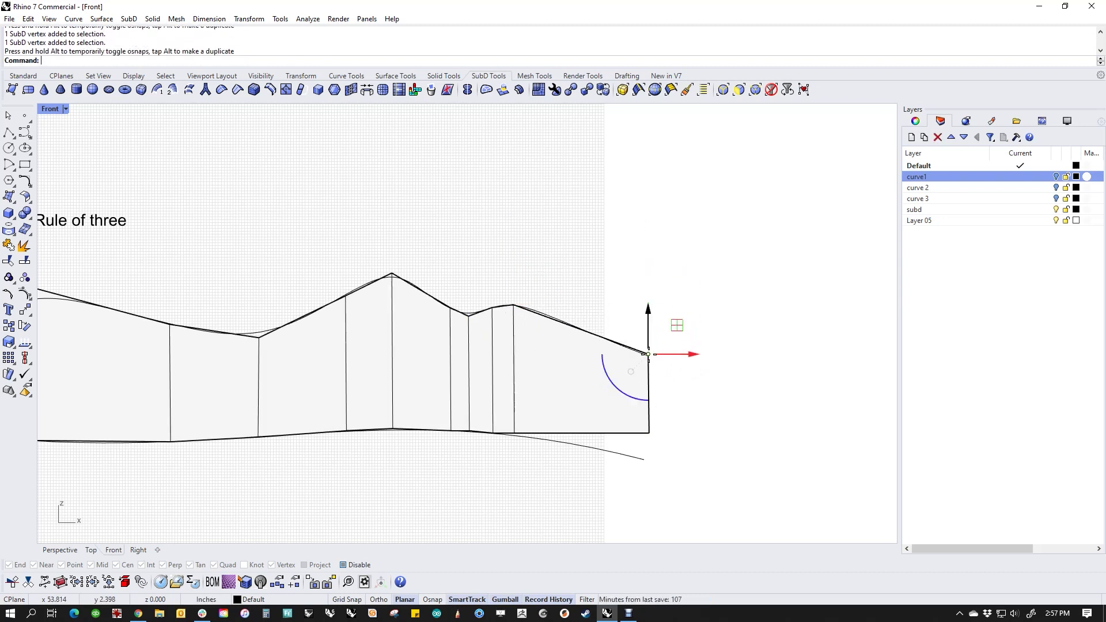
click(715, 376)
ctrl+shift+drag(625, 487, 647, 458)
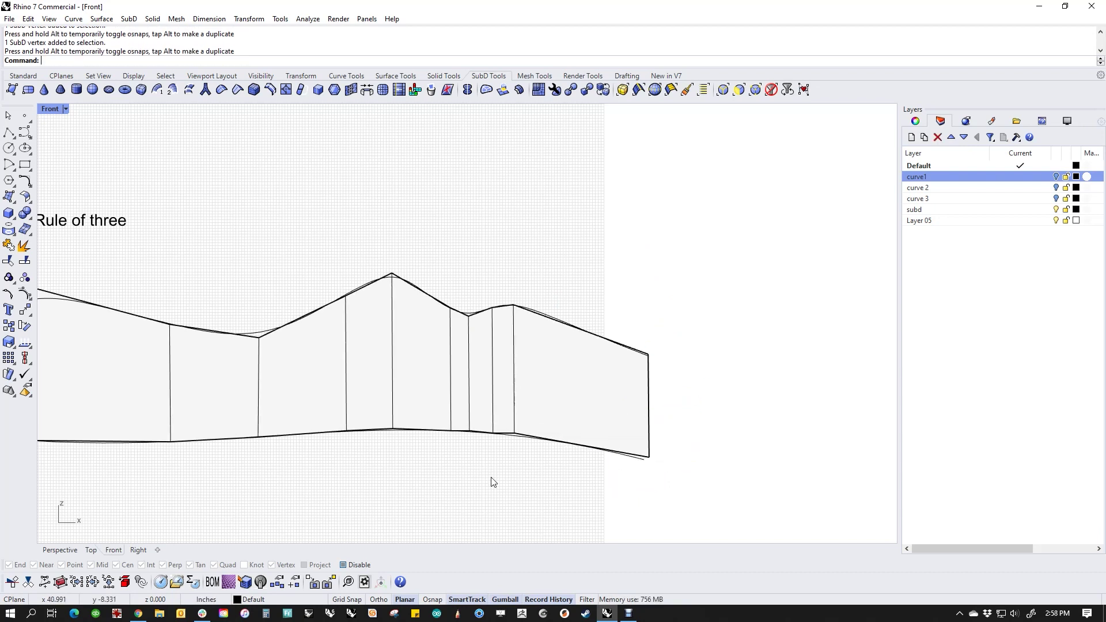
Switch the SubD strip from flat to smooth display.
scroll(612, 427, down, 2)
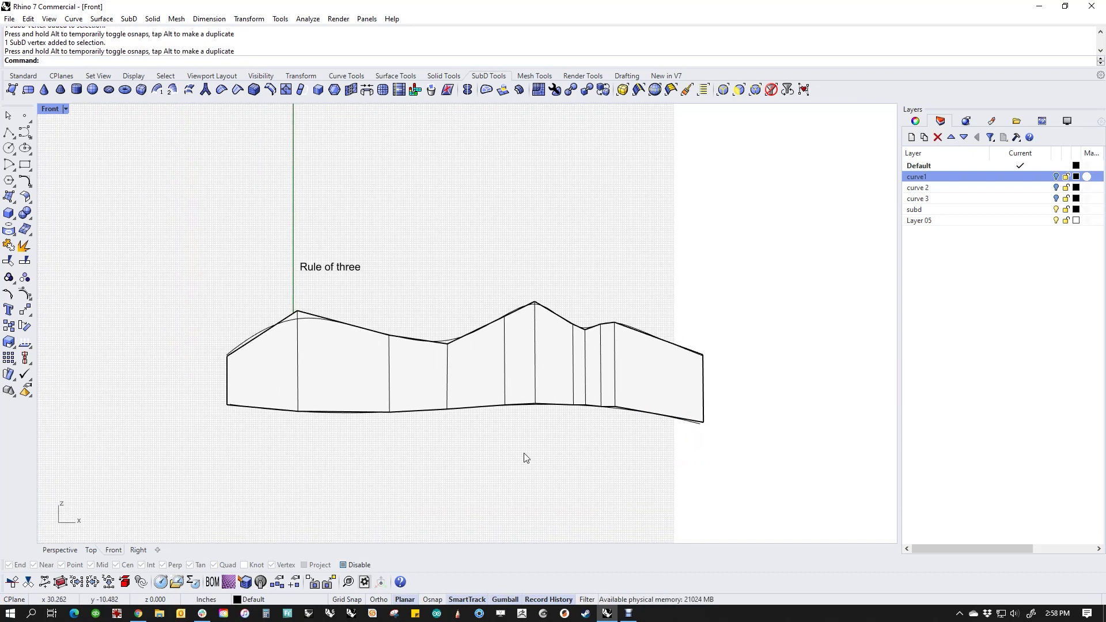
right_drag(442, 464, 380, 466)
key(Tab)
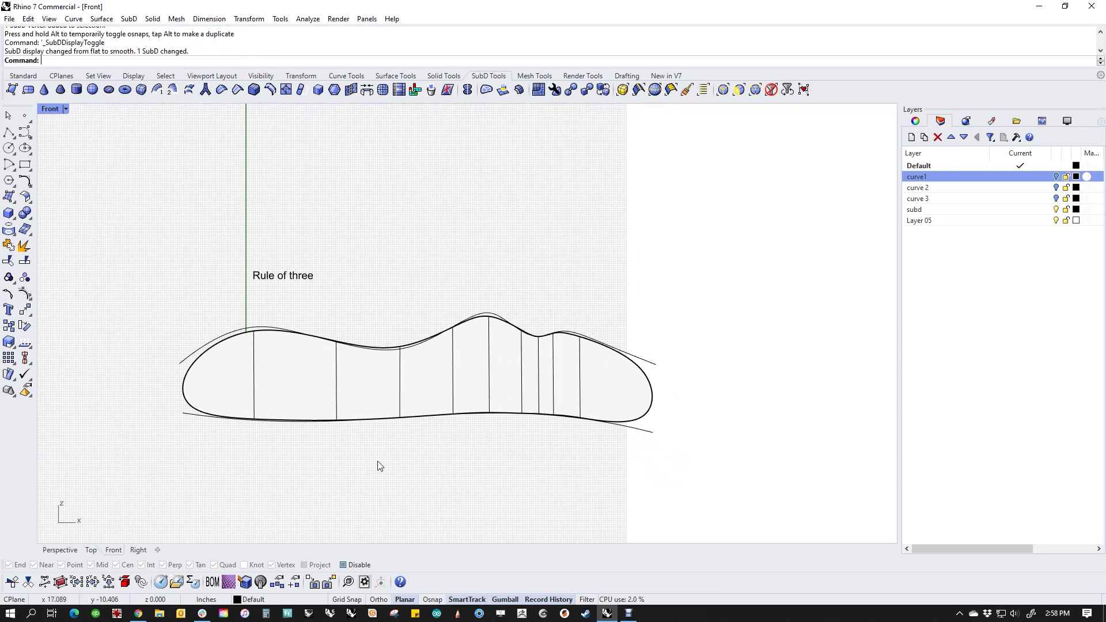
Crease the two corner vertices at the SubD strip's starting end, beside the first hump.
scroll(182, 363, up, 3)
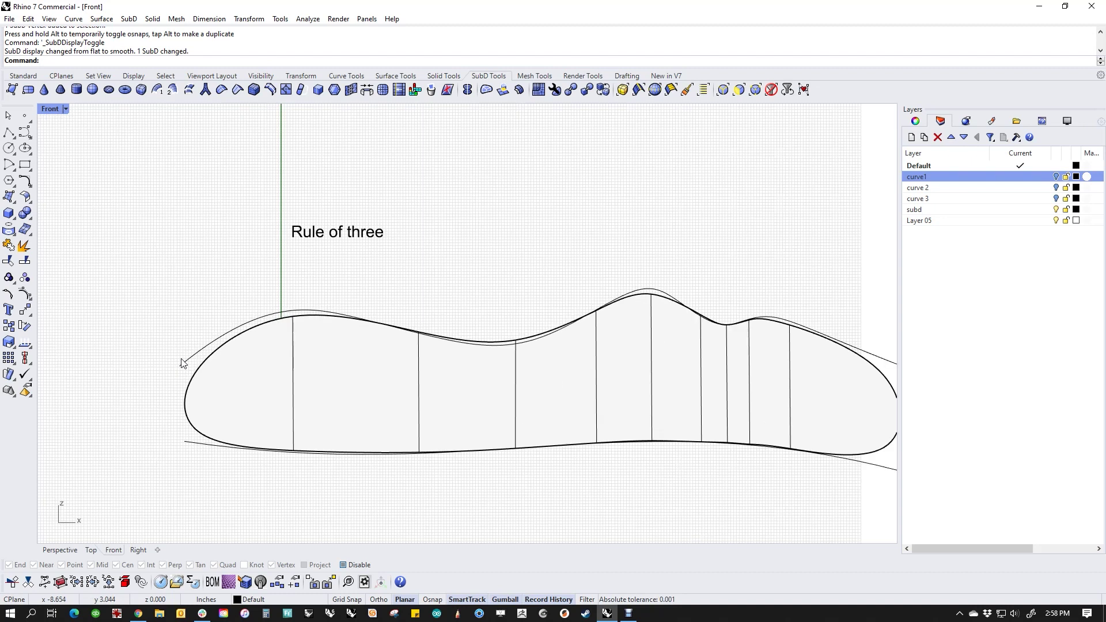
ctrl+shift+drag(188, 320, 219, 403)
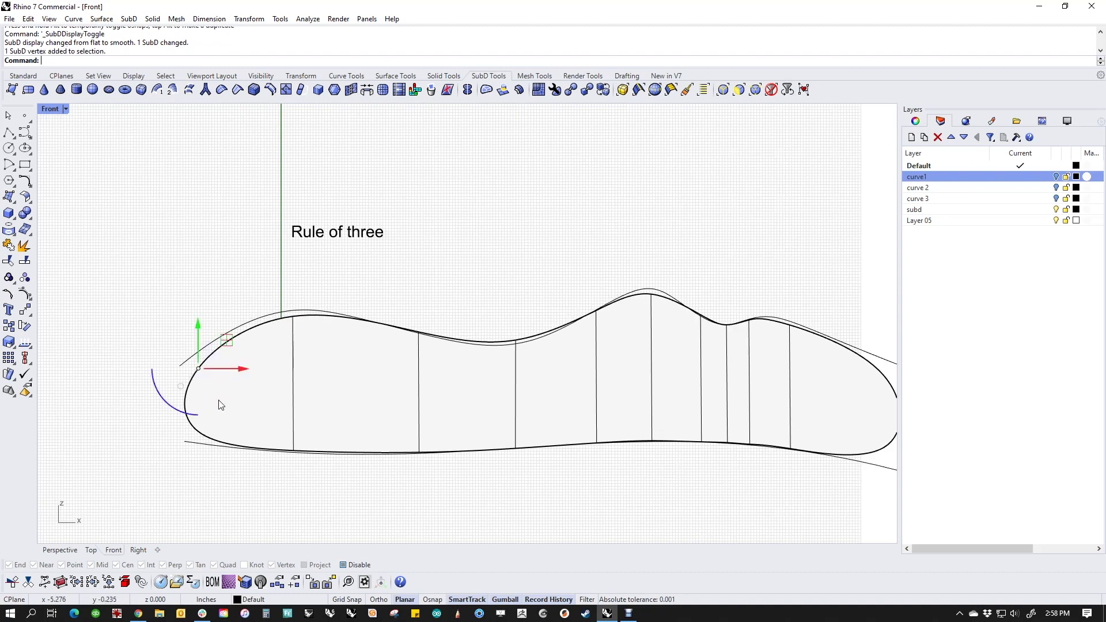
ctrl+shift+click(198, 432)
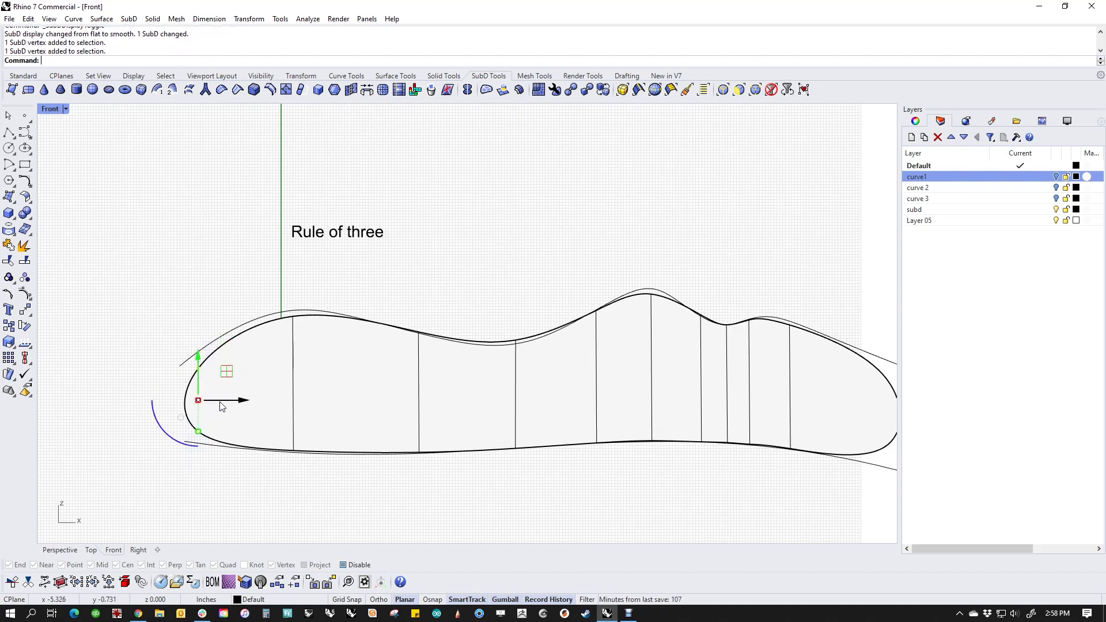
click(236, 90)
click(204, 207)
Crease the two corner vertices at the SubD strip's far end, beyond the last hump.
right_drag(878, 403, 578, 369)
drag(573, 282, 615, 378)
shift+drag(567, 477, 600, 395)
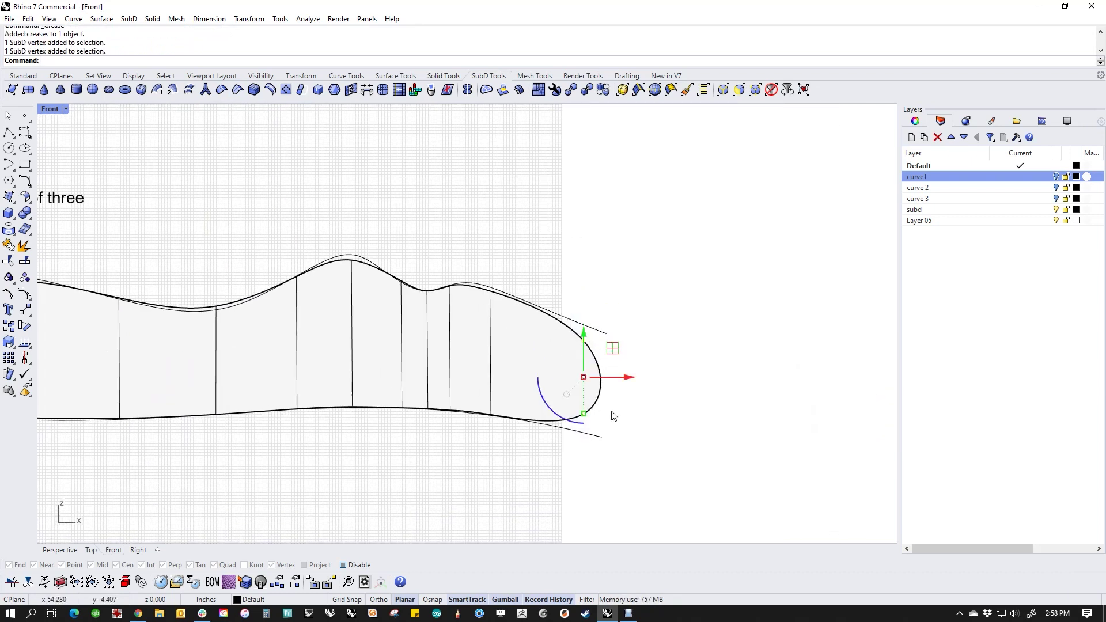
click(237, 91)
click(553, 238)
Move the upper vertices at the first hump and first dip so the smooth edge follows the upper curve.
right_drag(361, 314, 517, 355)
right_drag(183, 353, 245, 295)
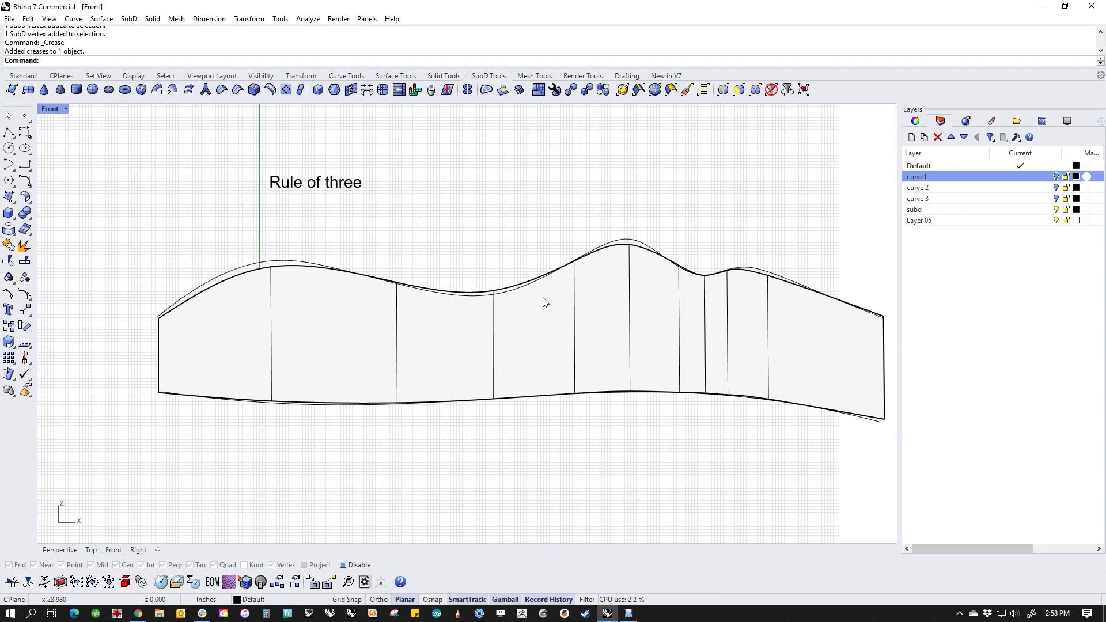
scroll(252, 255, up, 2)
drag(247, 237, 298, 311)
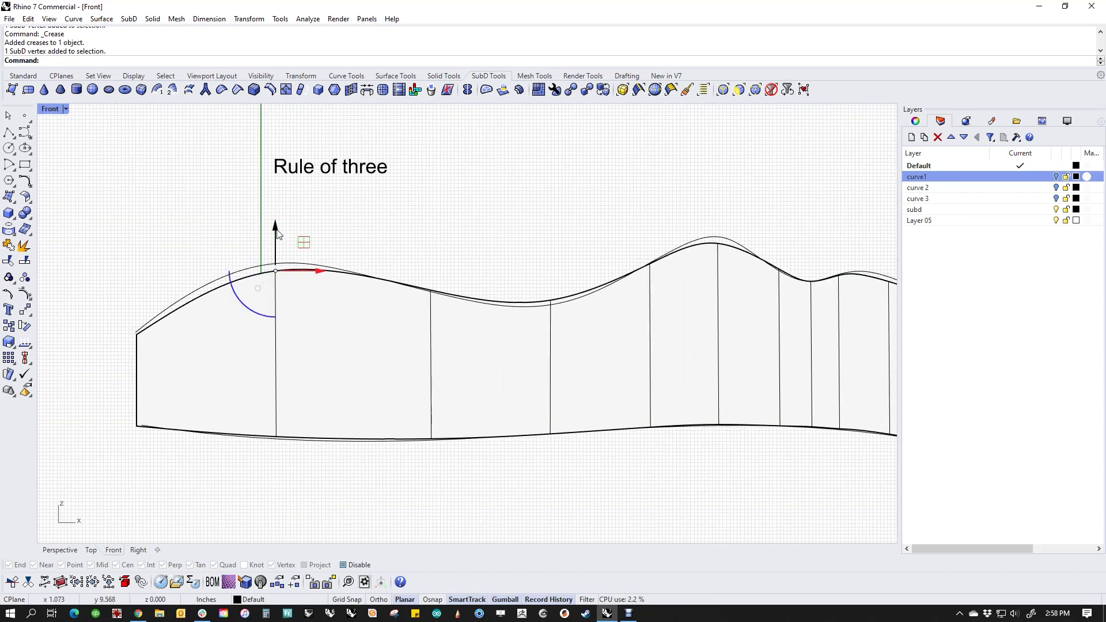
mouse_move(276, 269)
mouse_down()
mouse_move(276, 240)
mouse_move(267, 266)
mouse_up()
click(532, 275)
mouse_move(532, 275)
ctrl+shift+mouse_down()
mouse_move(578, 339)
mouse_move(550, 260)
mouse_move(550, 276)
ctrl+shift+mouse_up()
Raise the upper vertex at the second hump's crest so the smooth edge meets the upper curve.
right_drag(685, 201, 504, 227)
click(504, 227)
ctrl+shift+drag(508, 223, 568, 306)
drag(537, 236, 535, 263)
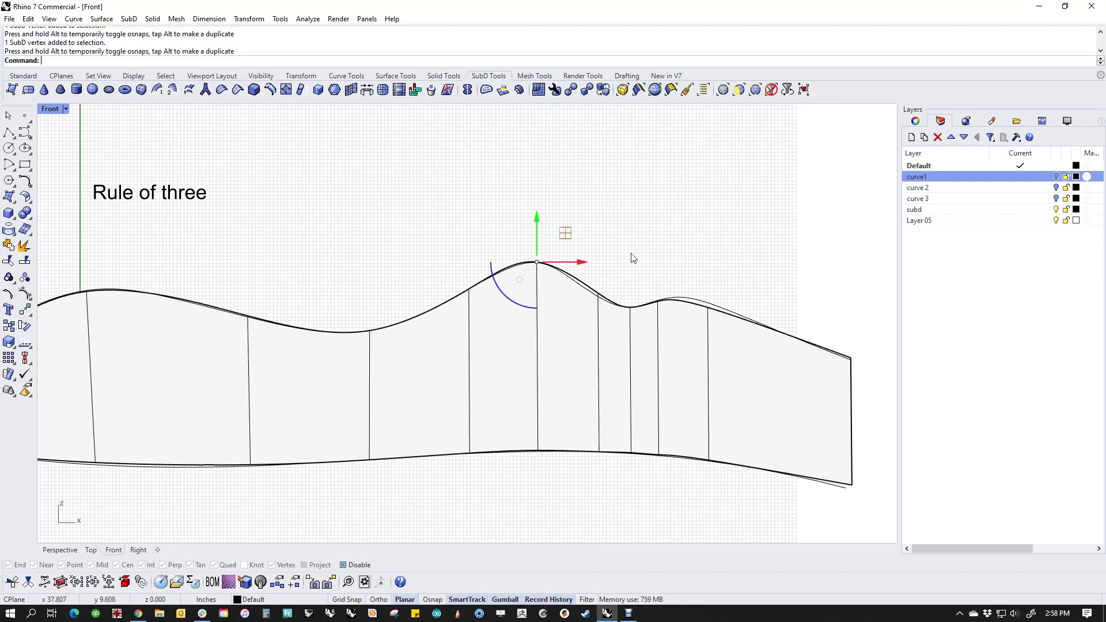
key(Escape)
Shift the last hump's upper vertex up and outward, and fit the upper vertex just past the second crest to the curve.
drag(680, 274, 713, 306)
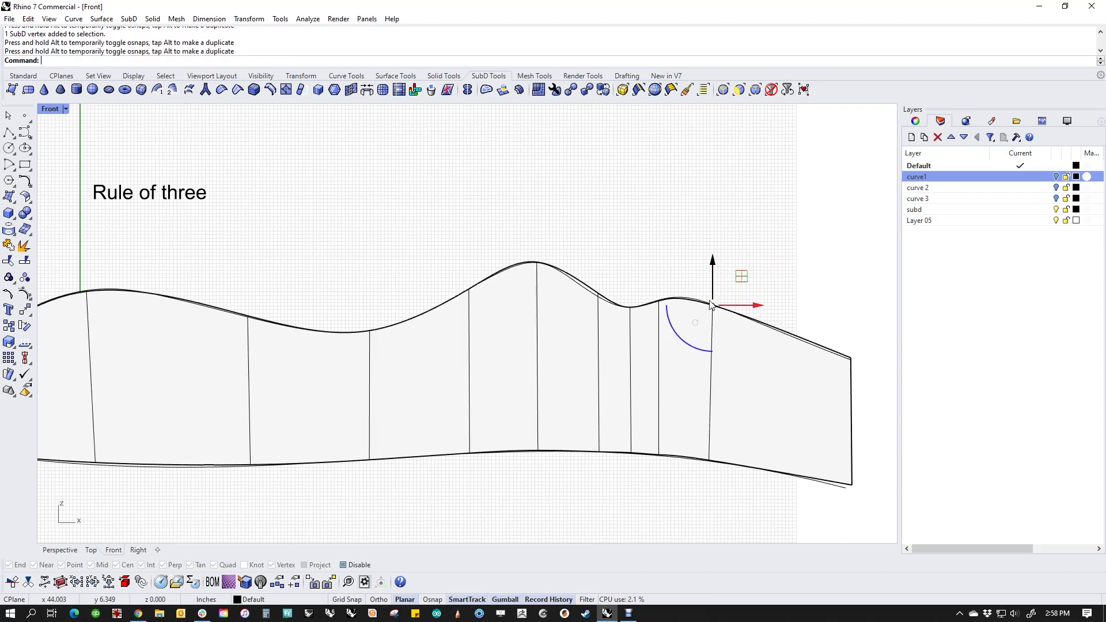
key(Escape)
drag(578, 256, 591, 294)
click(637, 254)
scroll(603, 284, down, 4)
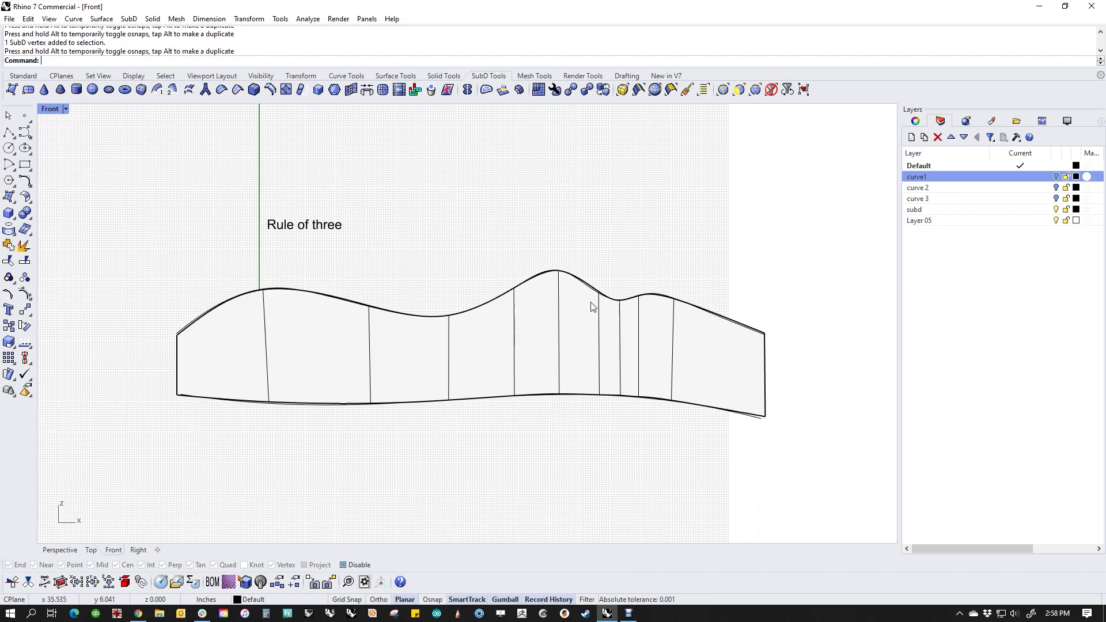
In the Perspective view, offset the SubD strip sideways from the guide curves and place a copy on their opposite side.
right_drag(592, 306, 541, 303)
right_drag(524, 433, 399, 410)
key(ctrl+F4)
scroll(399, 410, down, 3)
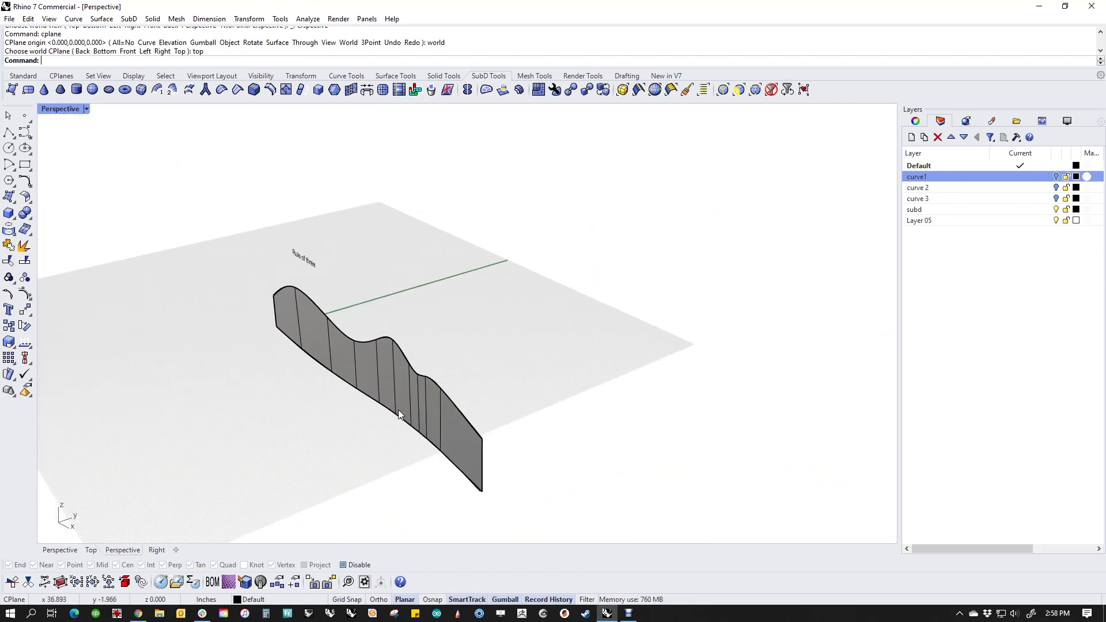
scroll(392, 395, up, 5)
scroll(386, 388, down, 4)
click(386, 348)
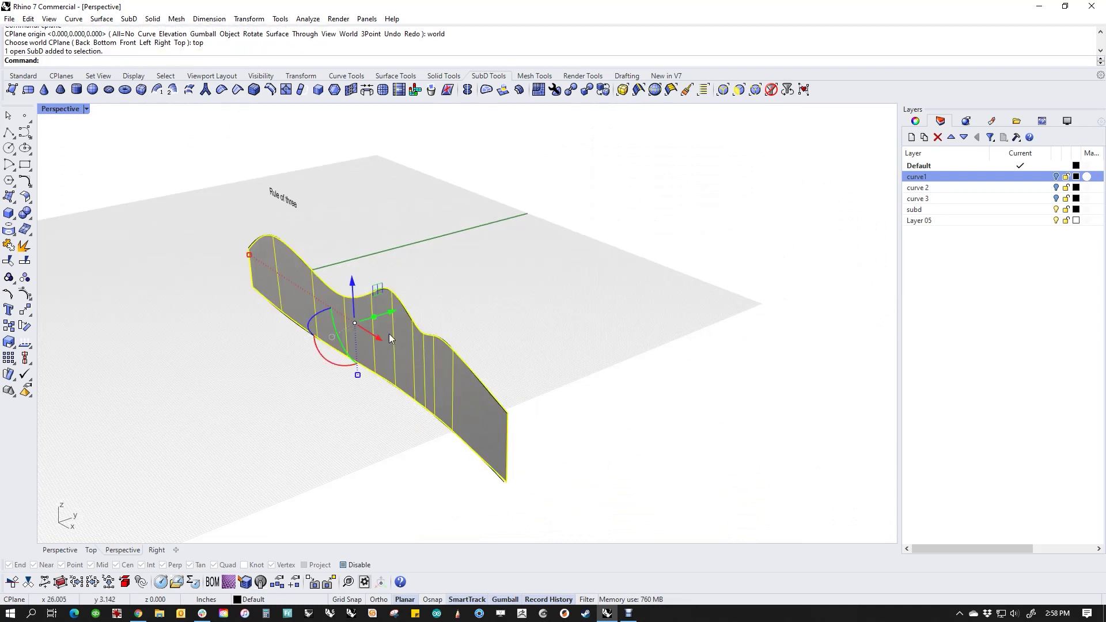
drag(389, 313, 449, 303)
Bridge the complete upper edge chains of the two SubD strips with 1 segment and Join enabled.
ctrl+shift+click(575, 341)
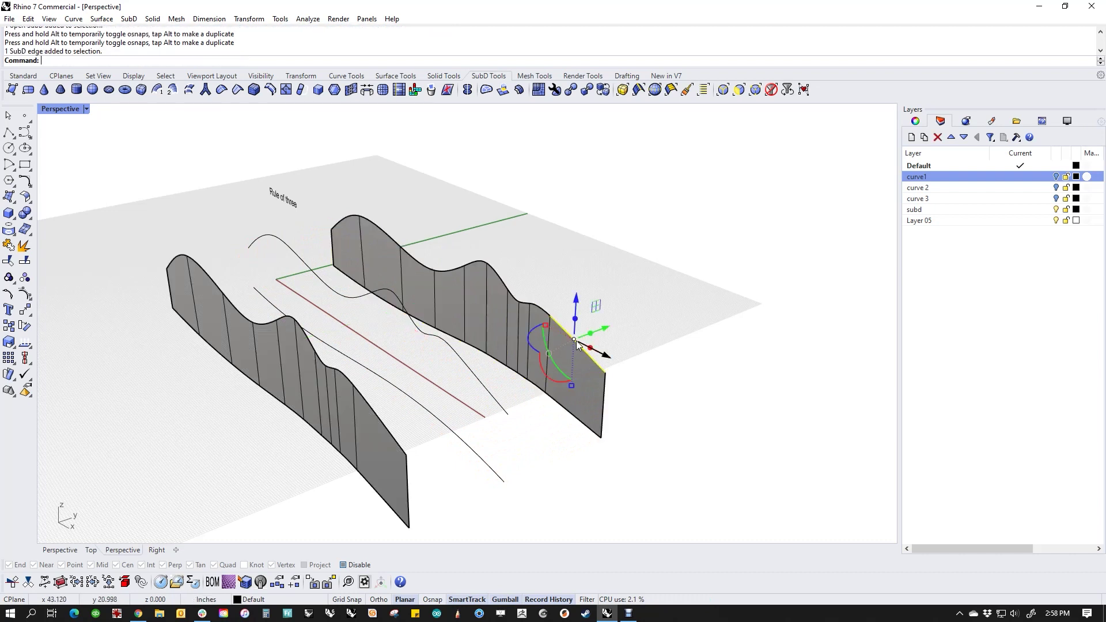
ctrl+shift+click(338, 227)
ctrl+shift+double_click(375, 226)
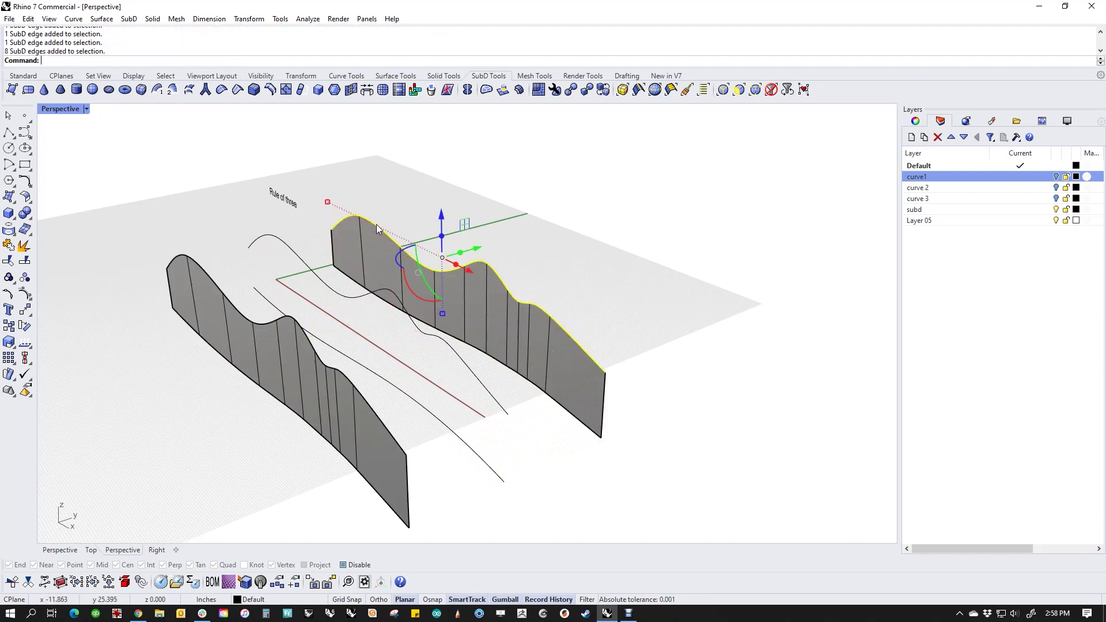
ctrl+shift+click(174, 259)
ctrl+shift+click(361, 393)
ctrl+shift+double_click(344, 375)
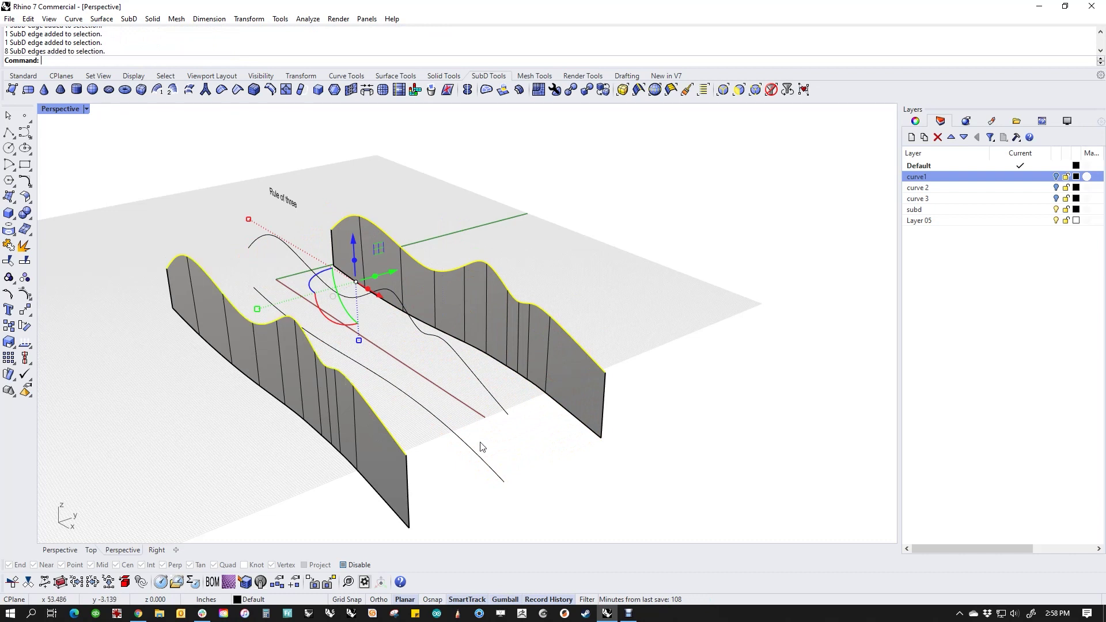
text(bridge)
key(Return)
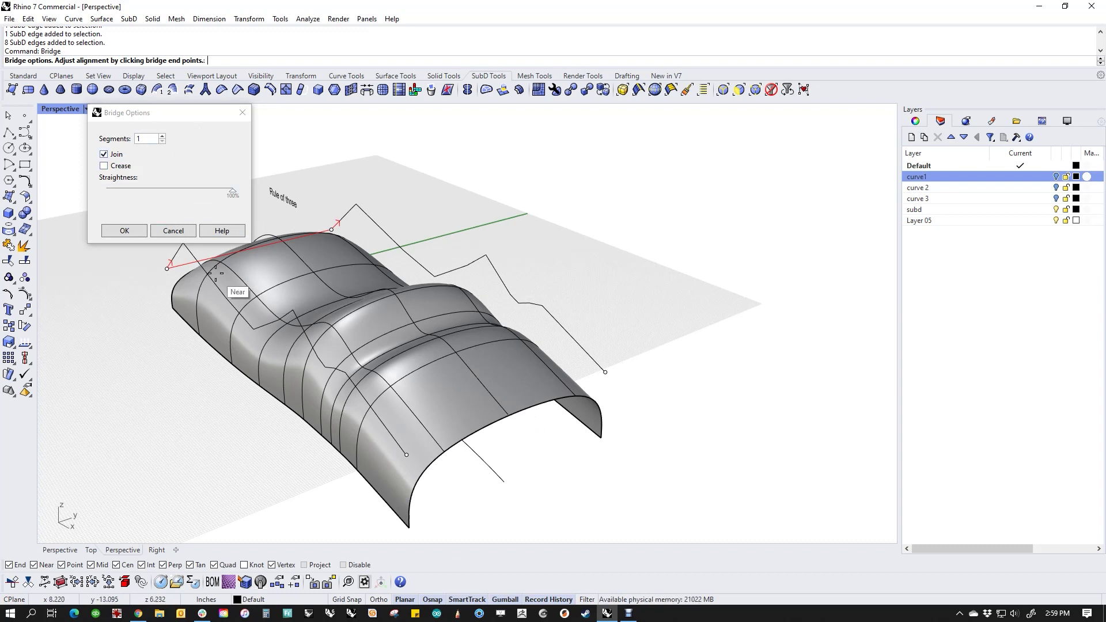
click(147, 138)
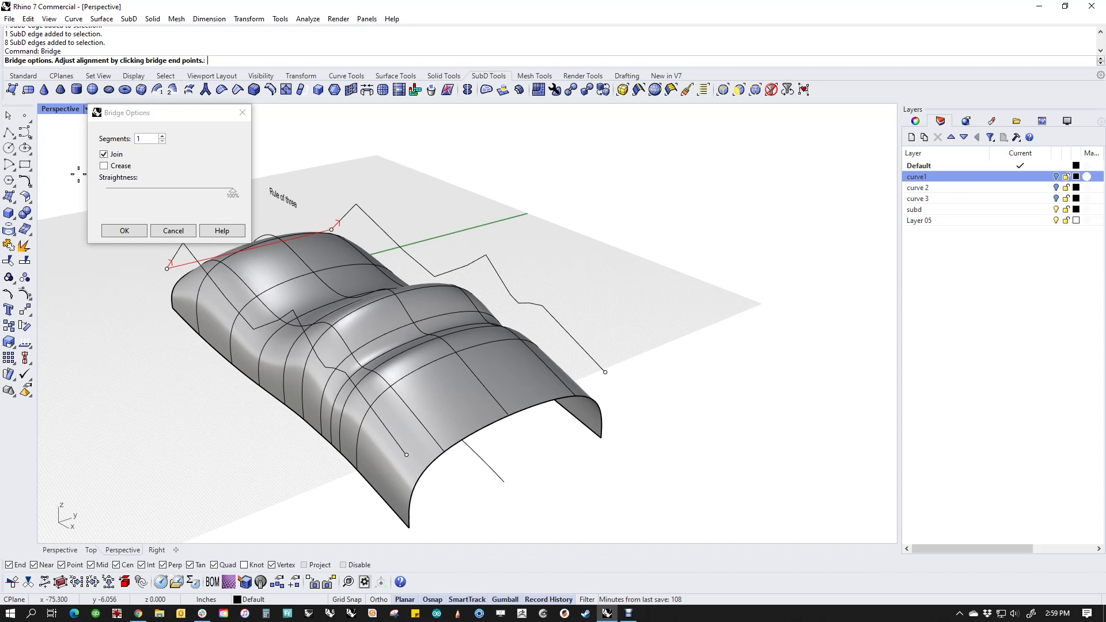
click(144, 139)
scroll(144, 138, up, 1)
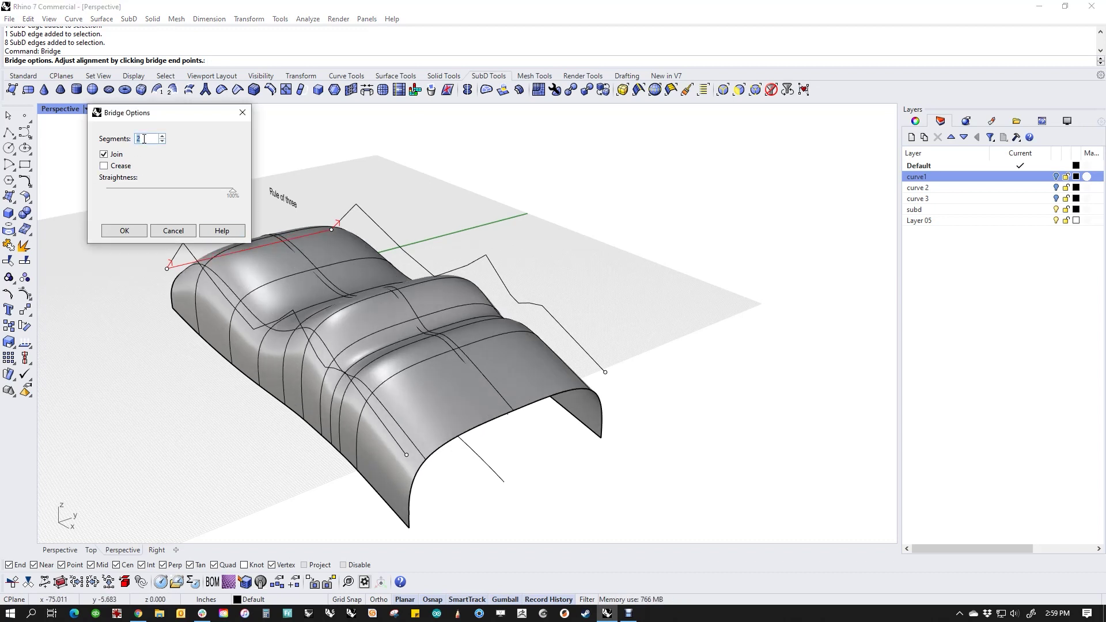
key(Down)
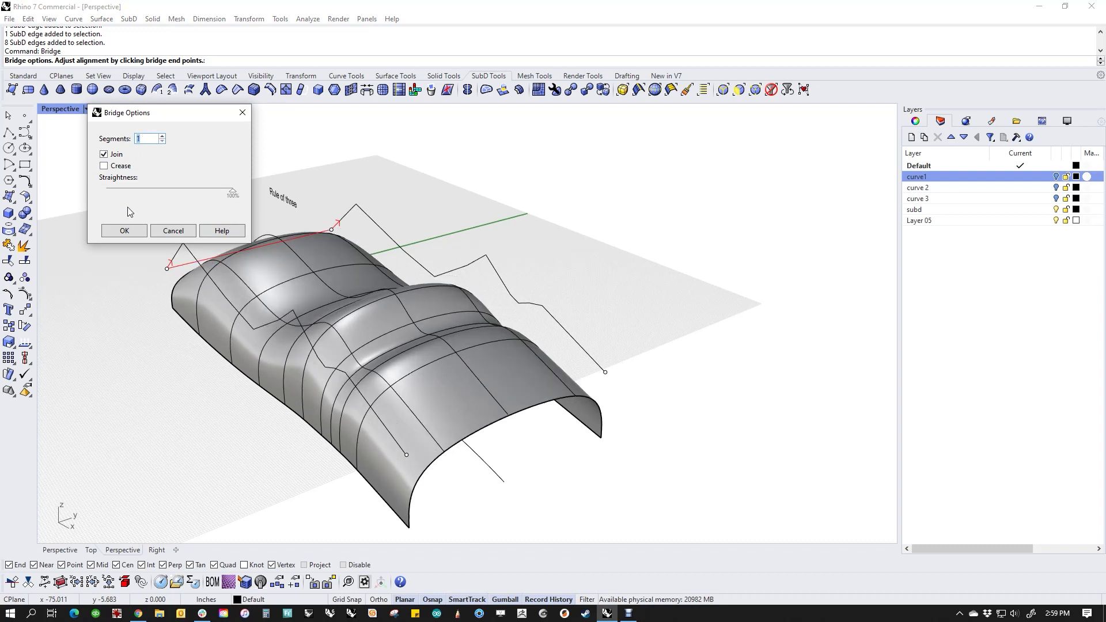
click(124, 231)
Hide everything except the bridged SubD, then undo both the hiding and the bridge.
mouse_move(461, 372)
right_down()
mouse_move(437, 397)
mouse_move(467, 390)
right_up()
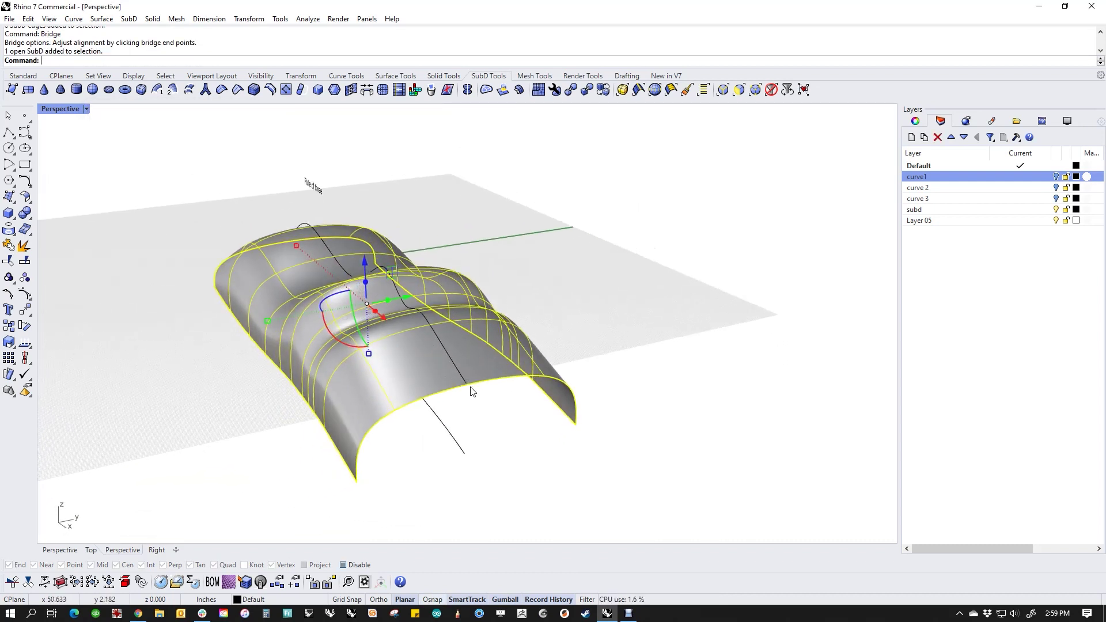
key(ctrl+i)
key(ctrl+h)
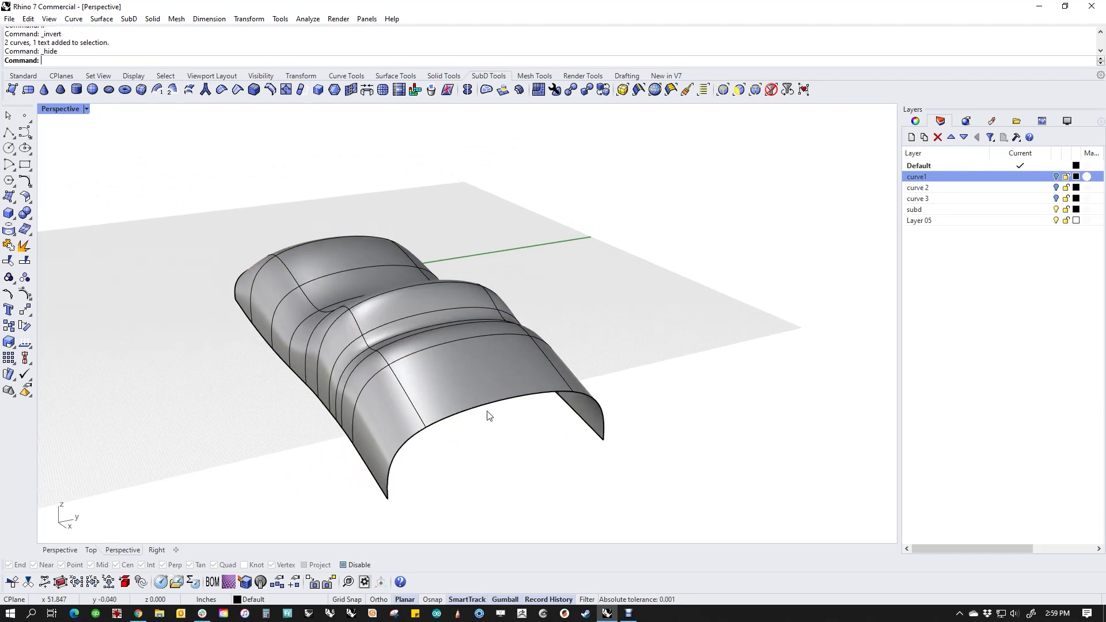
key(ctrl+z)
key(ctrl+z)
Isolate the two SubD strips so the guide curves and text are hidden.
click(353, 405)
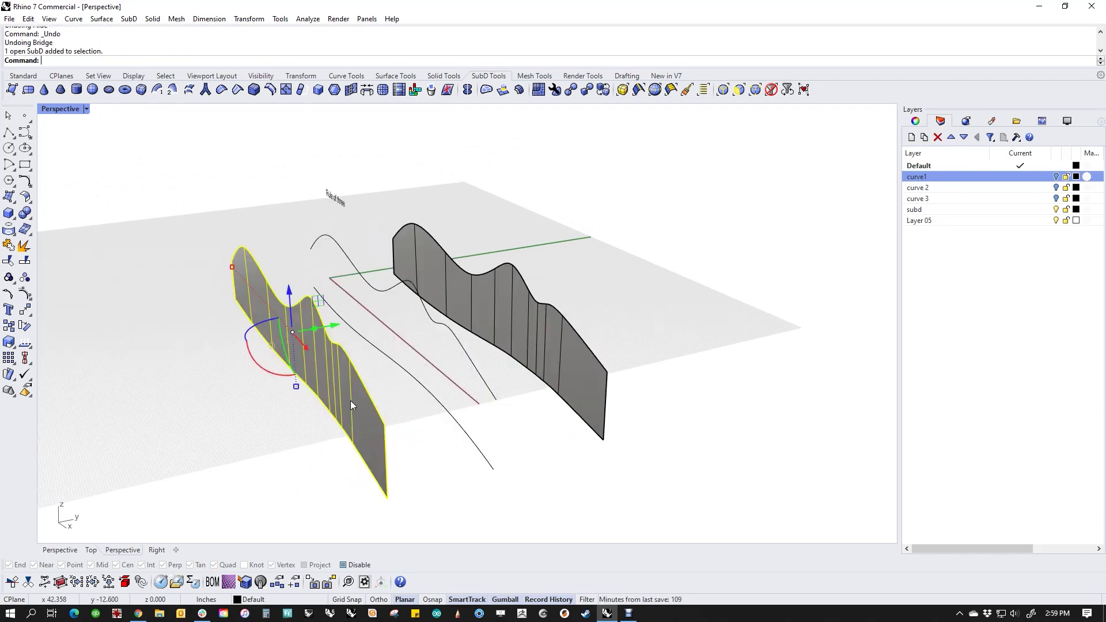
shift+click(589, 376)
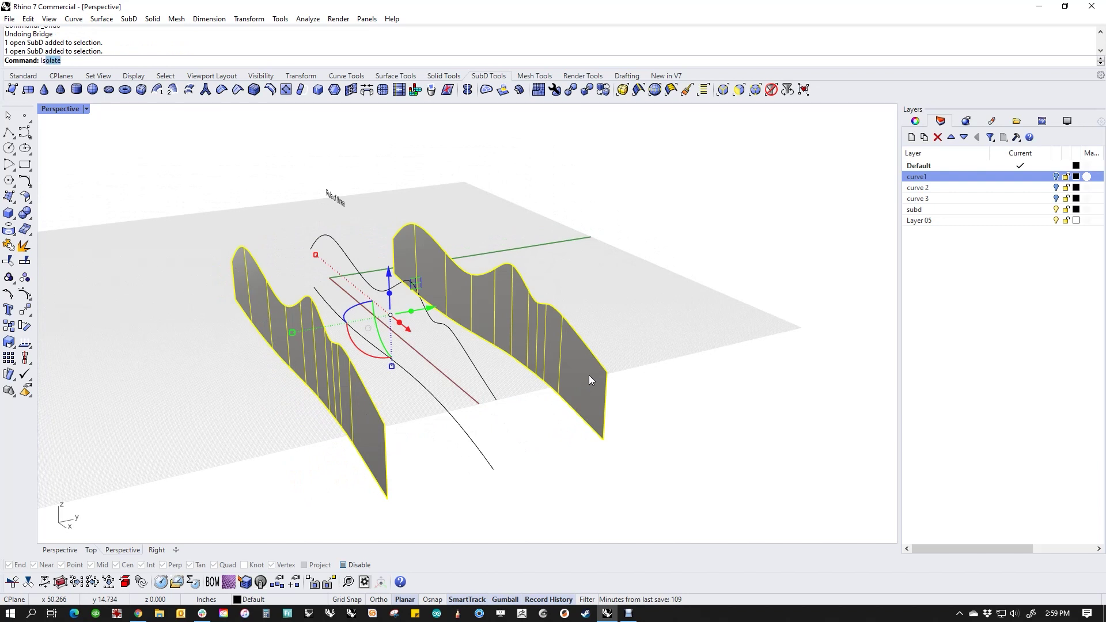
key(Return)
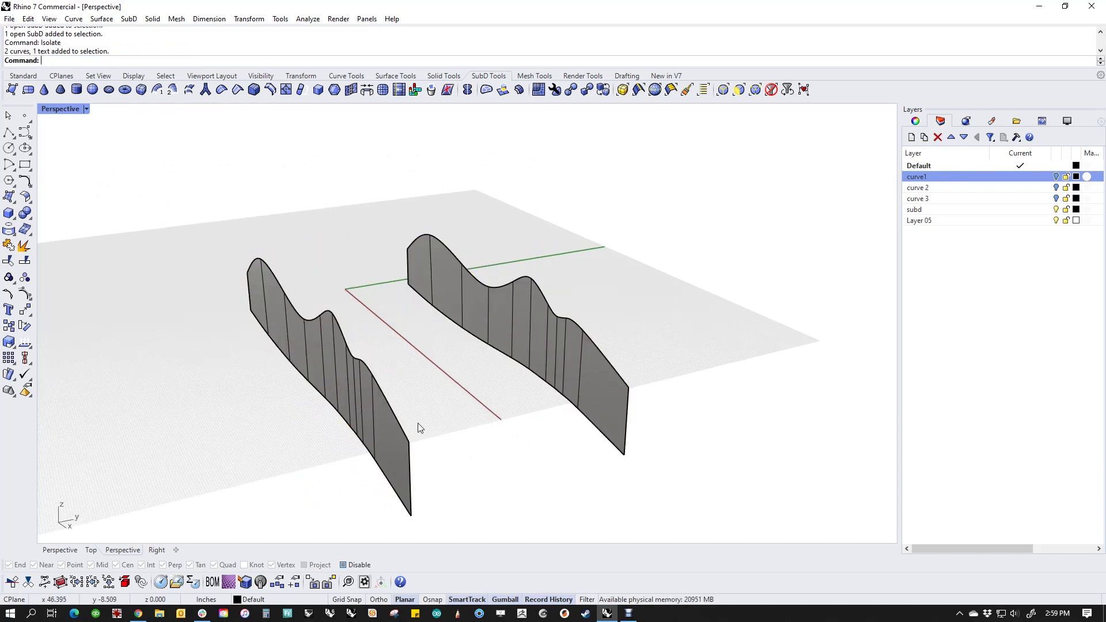
Bridge the complete upper edge chains of the two SubD strips with 2 segments and Join enabled.
ctrl+shift+click(403, 429)
ctrl+shift+double_click(249, 264)
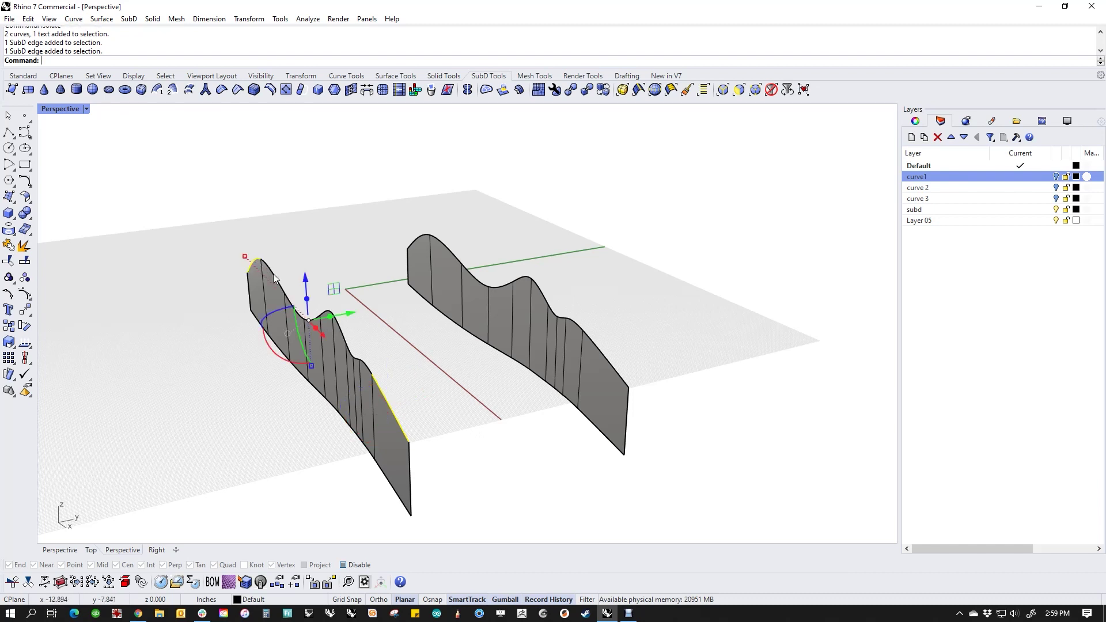
ctrl+shift+click(415, 245)
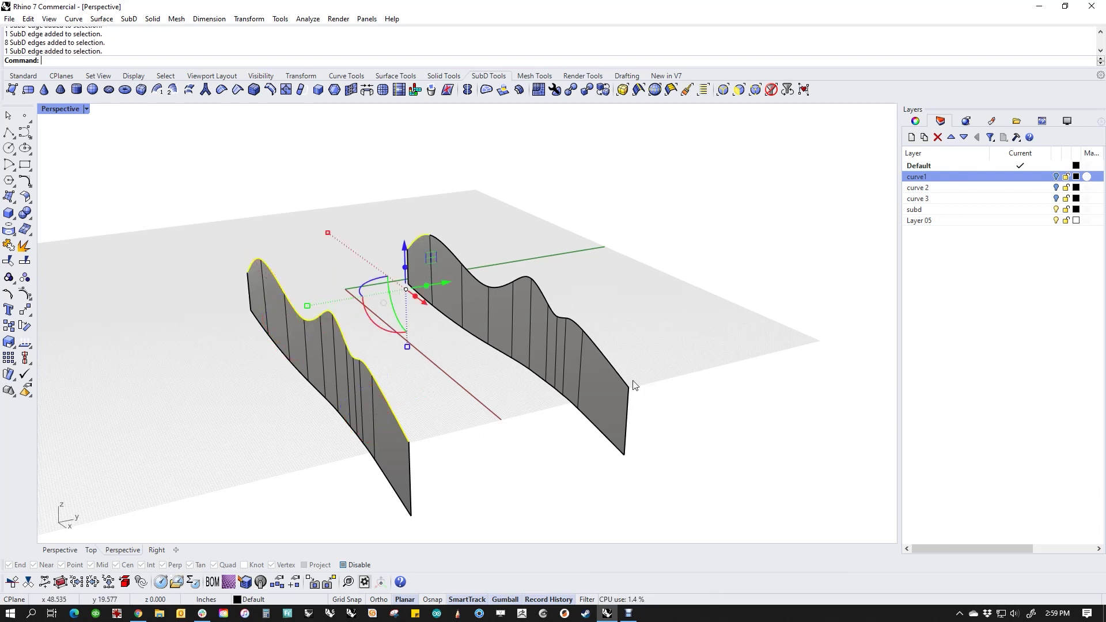
ctrl+shift+double_click(576, 319)
shift+right_drag(470, 409, 471, 425)
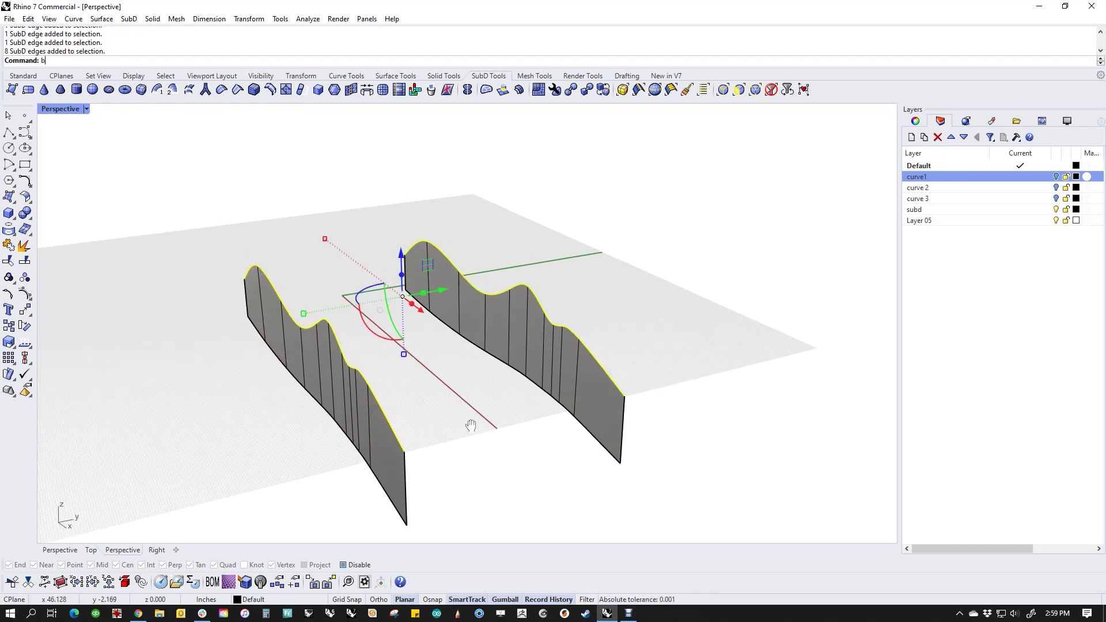
text(ridge)
key(Return)
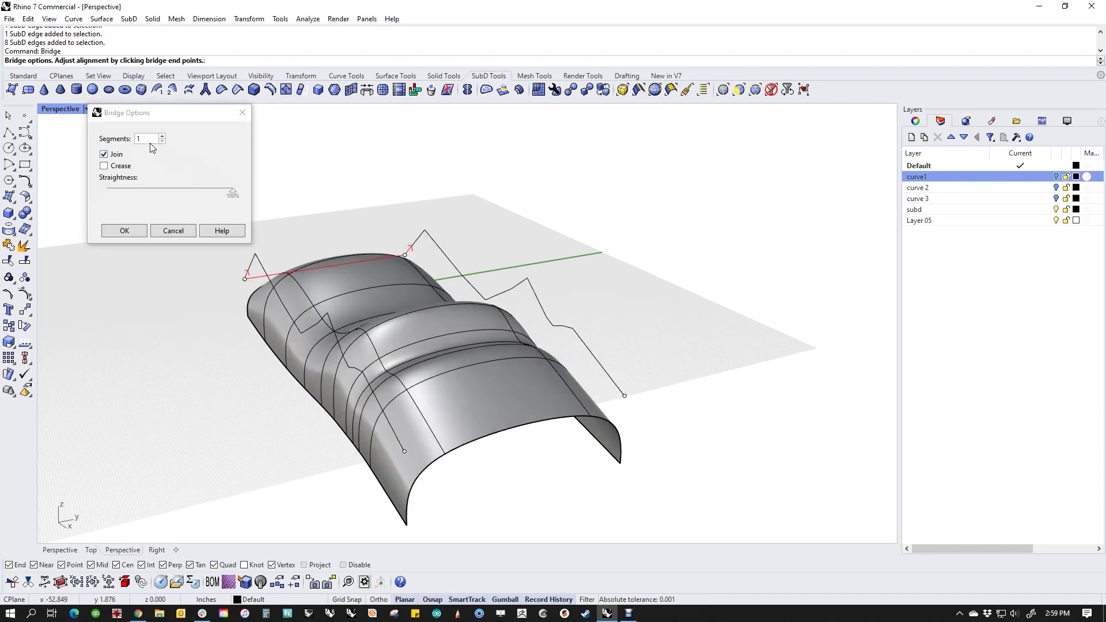
click(162, 136)
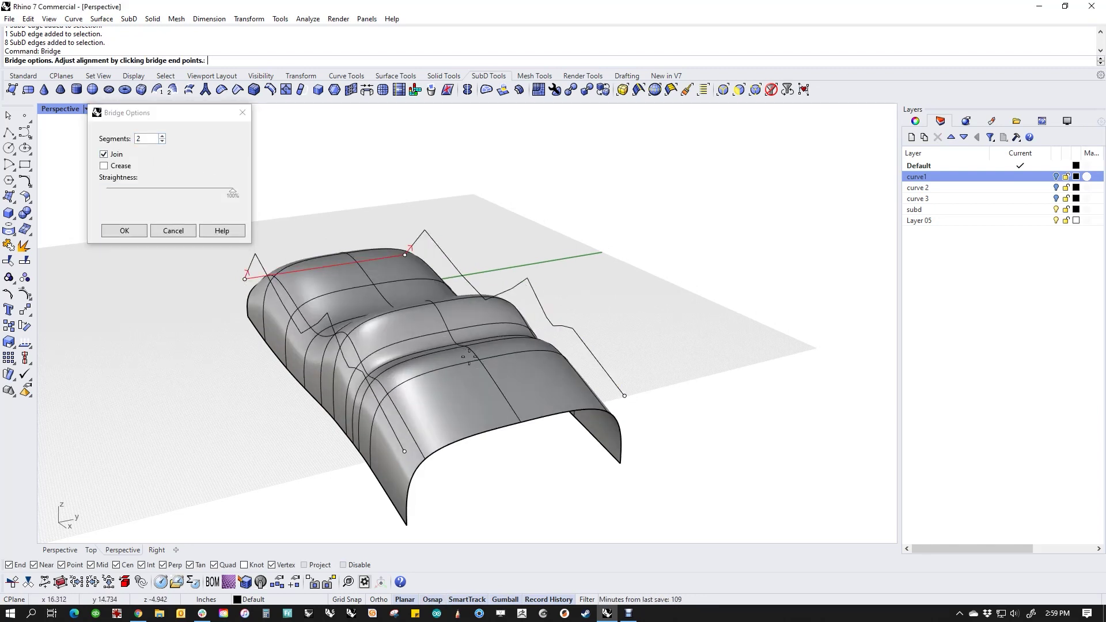
click(124, 231)
Show the bridged SubD in flat display and highlight its middle and two outer lengthwise edge loops to examine the three-loop structure.
right_drag(507, 457, 466, 456)
key(Tab)
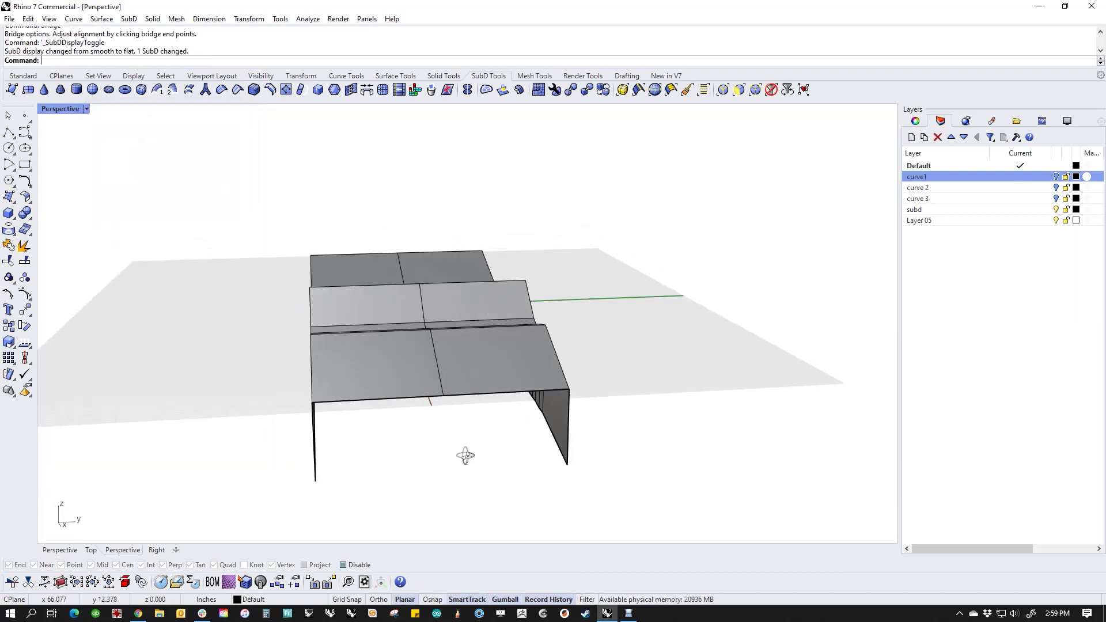
double_click(438, 377)
right_drag(441, 374, 391, 383)
shift+double_click(396, 382)
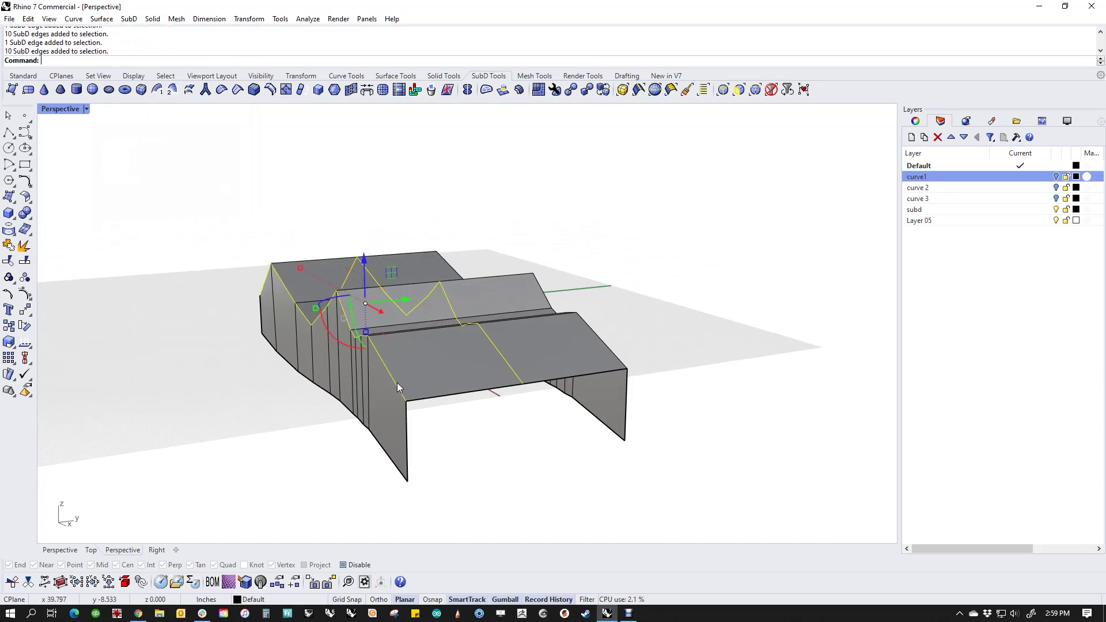
click(569, 444)
double_click(613, 353)
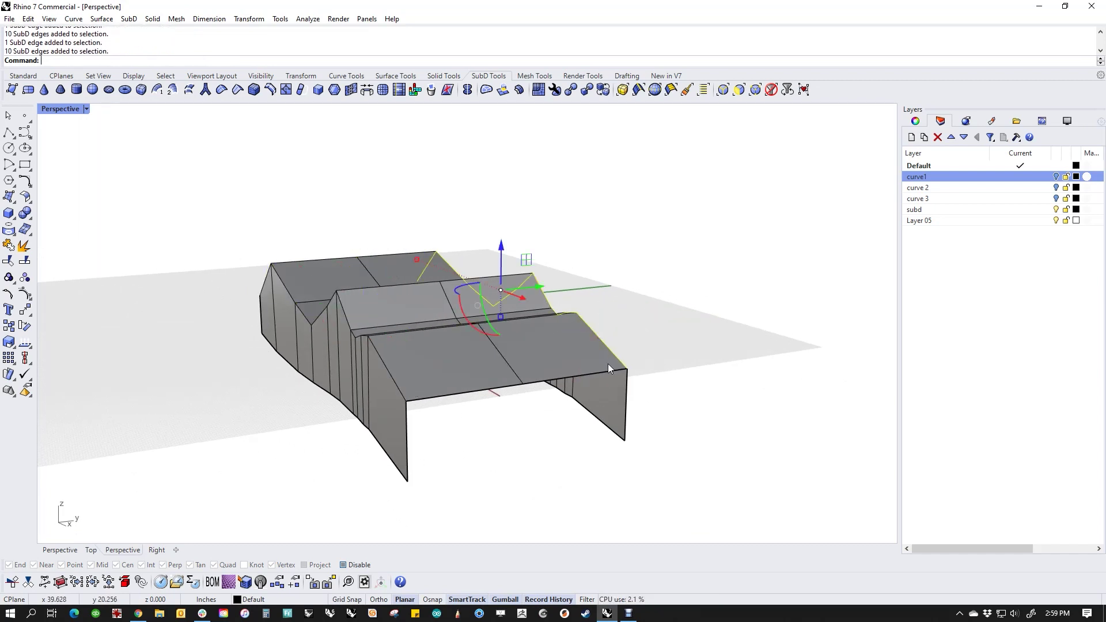
click(547, 445)
Lower the middle lengthwise edge loop vertically to form a V-shaped valley between the two outer loops.
right_drag(546, 445, 469, 399)
double_click(474, 390)
right_drag(472, 441, 475, 414)
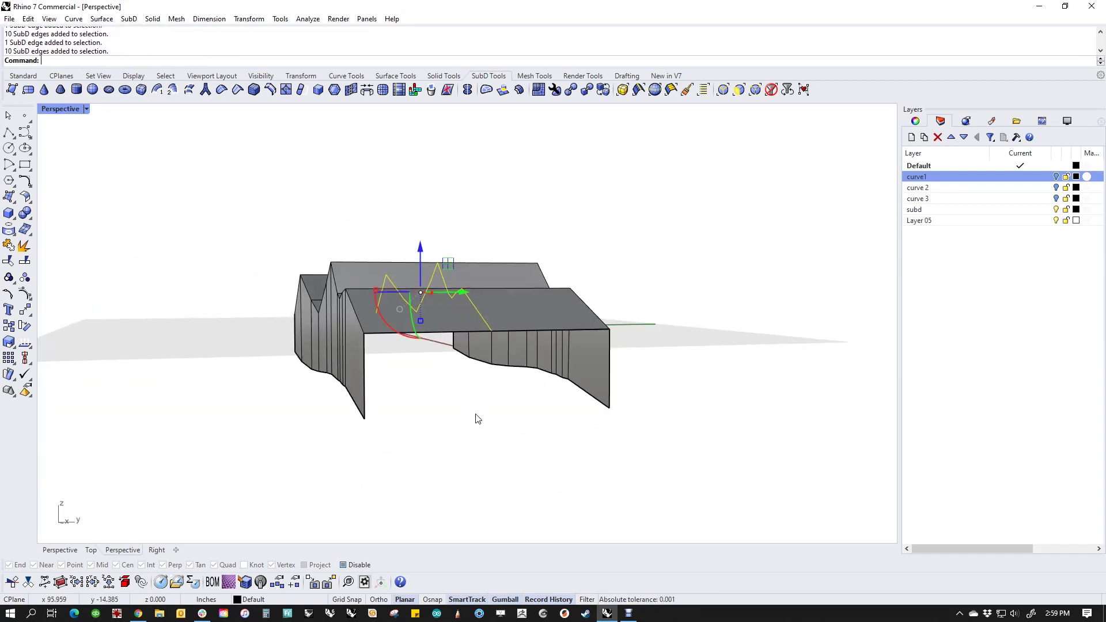
drag(421, 247, 429, 369)
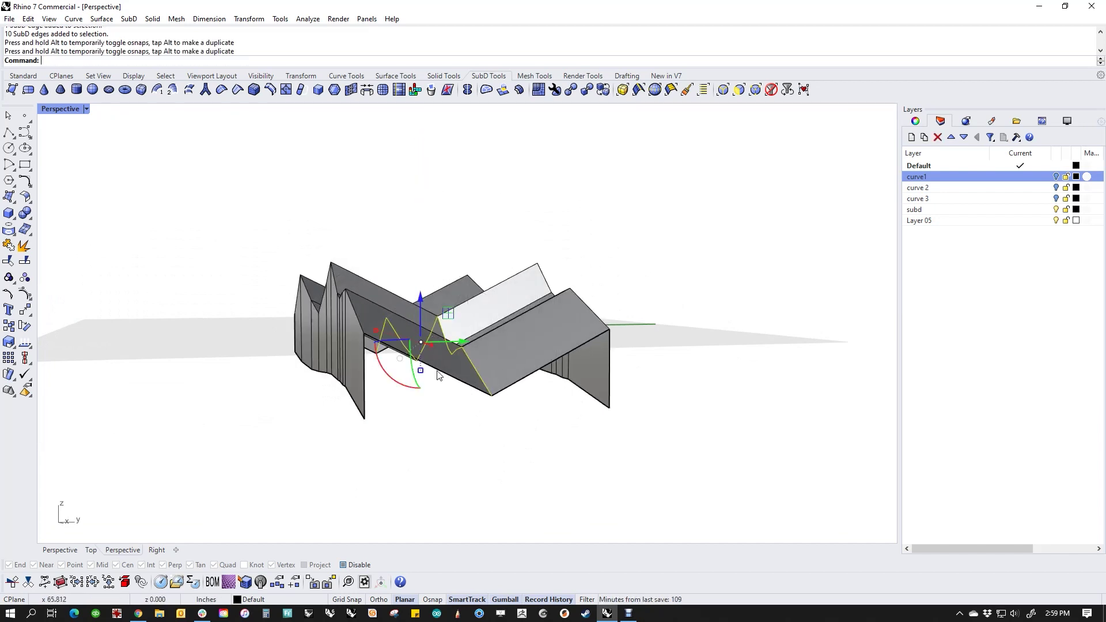
click(490, 436)
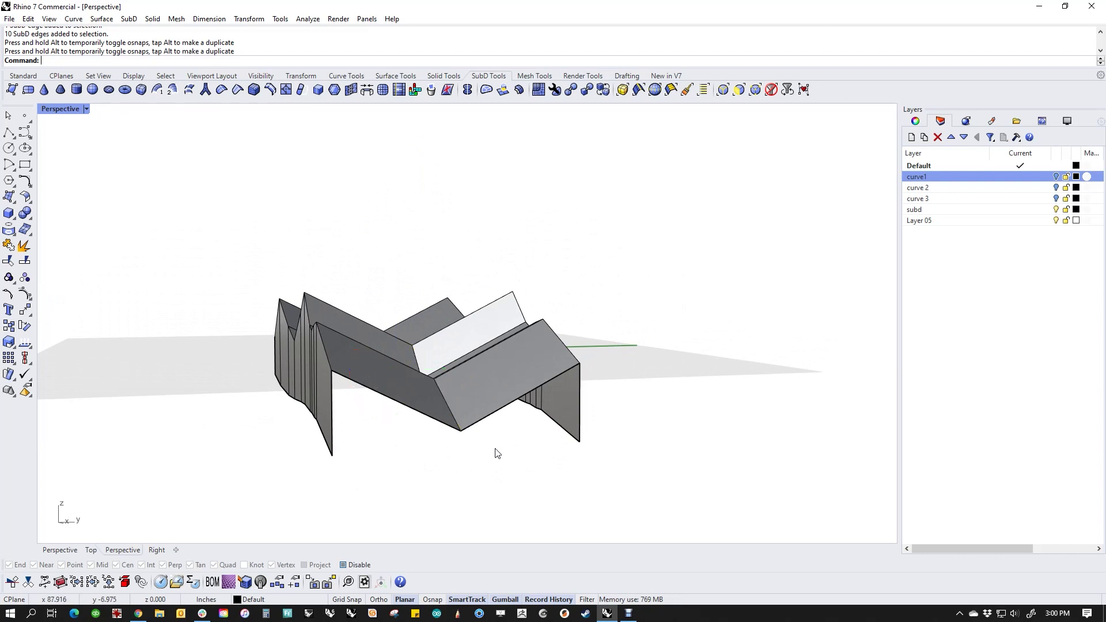
Insert an edge loop about midway across the face strip on each side of the central valley loop.
right_drag(494, 451, 479, 472)
right_drag(411, 432, 379, 479)
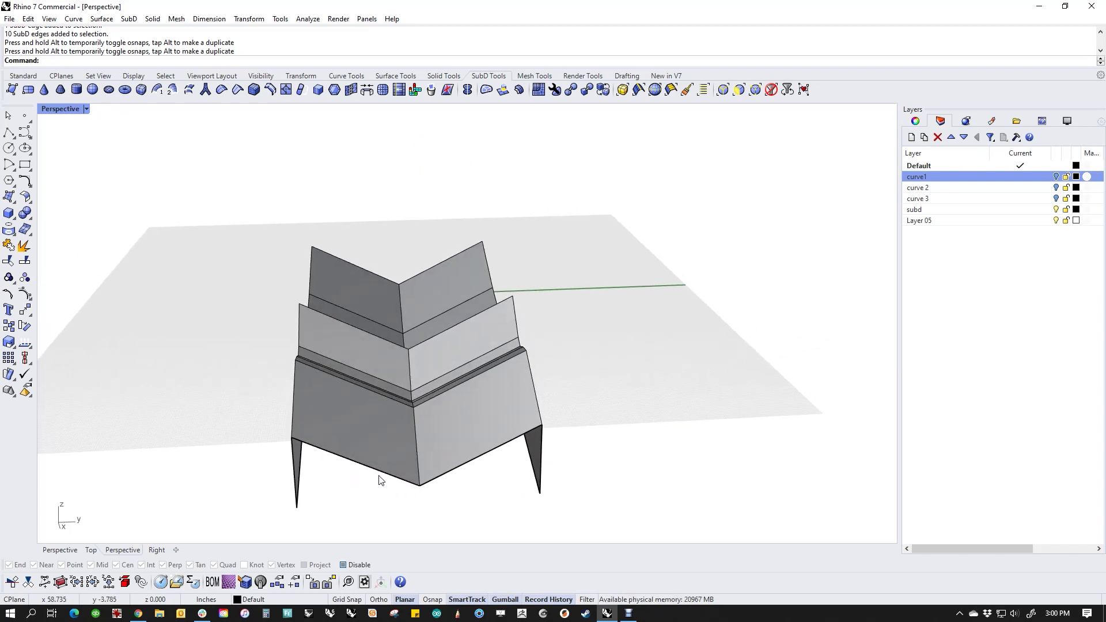
double_click(421, 451)
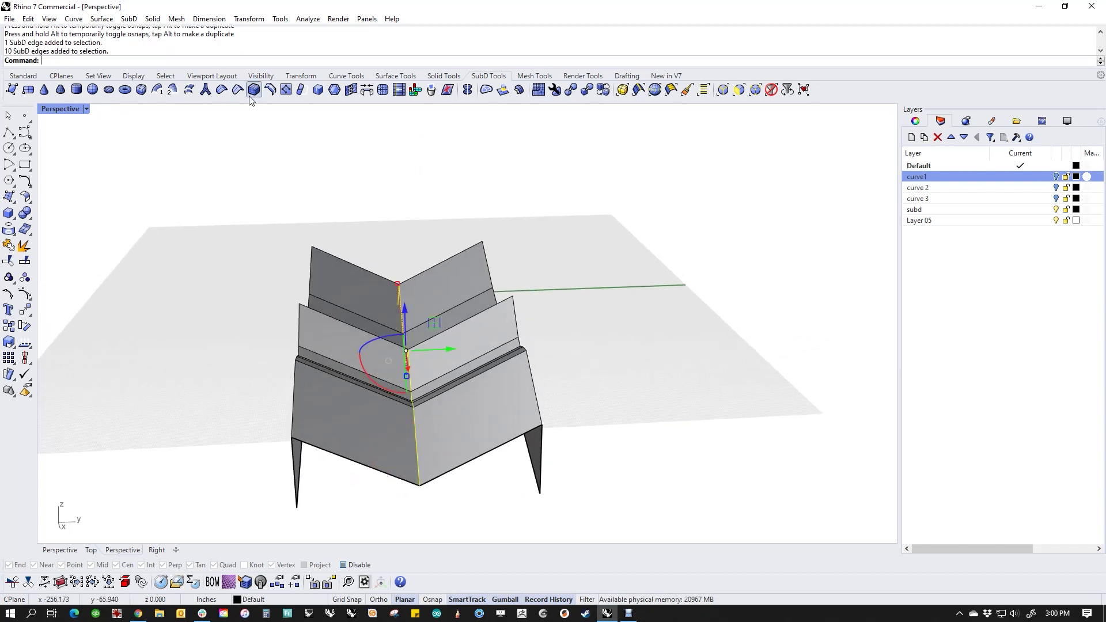
click(270, 89)
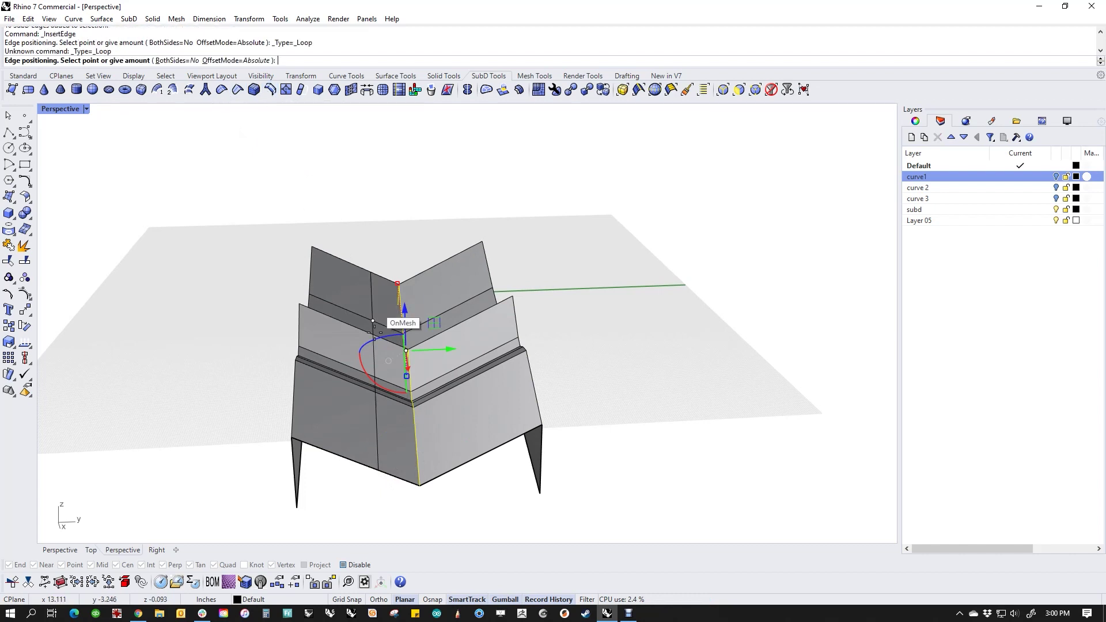
click(357, 375)
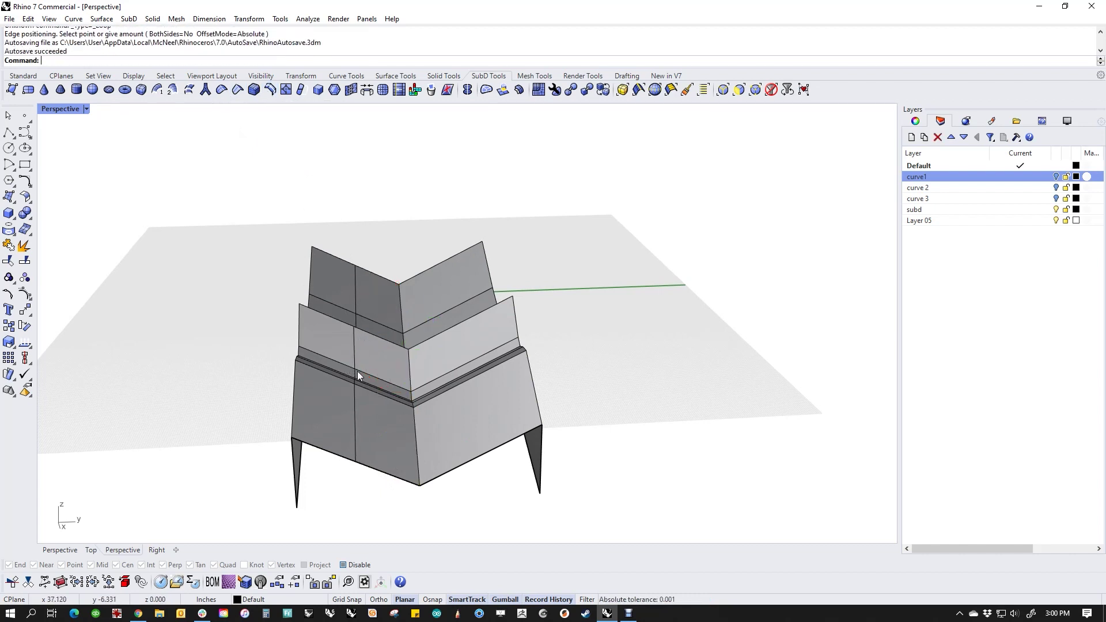
double_click(415, 429)
right_click(415, 431)
click(473, 388)
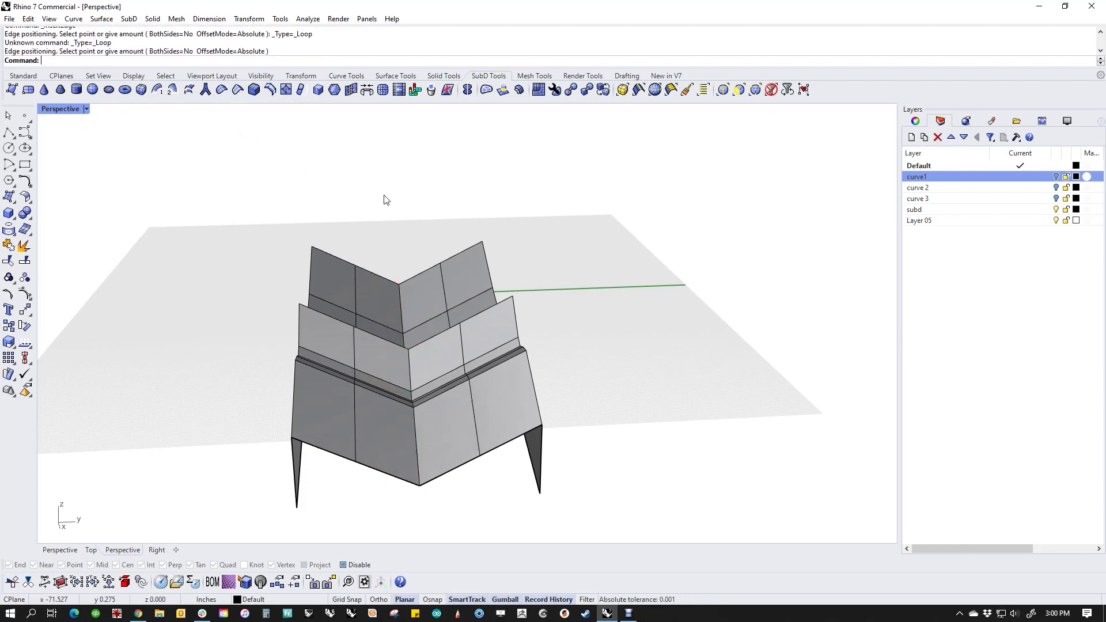
Raise one newly inserted edge loop into a ridge and lower the other one below the central loop.
double_click(355, 440)
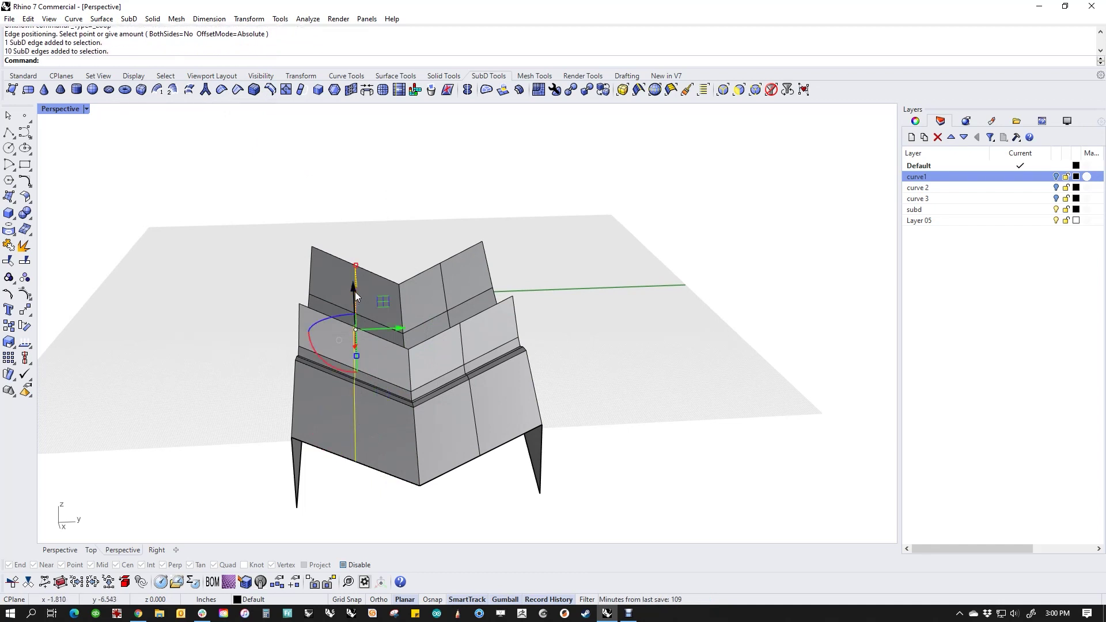
drag(356, 296, 355, 236)
click(462, 348)
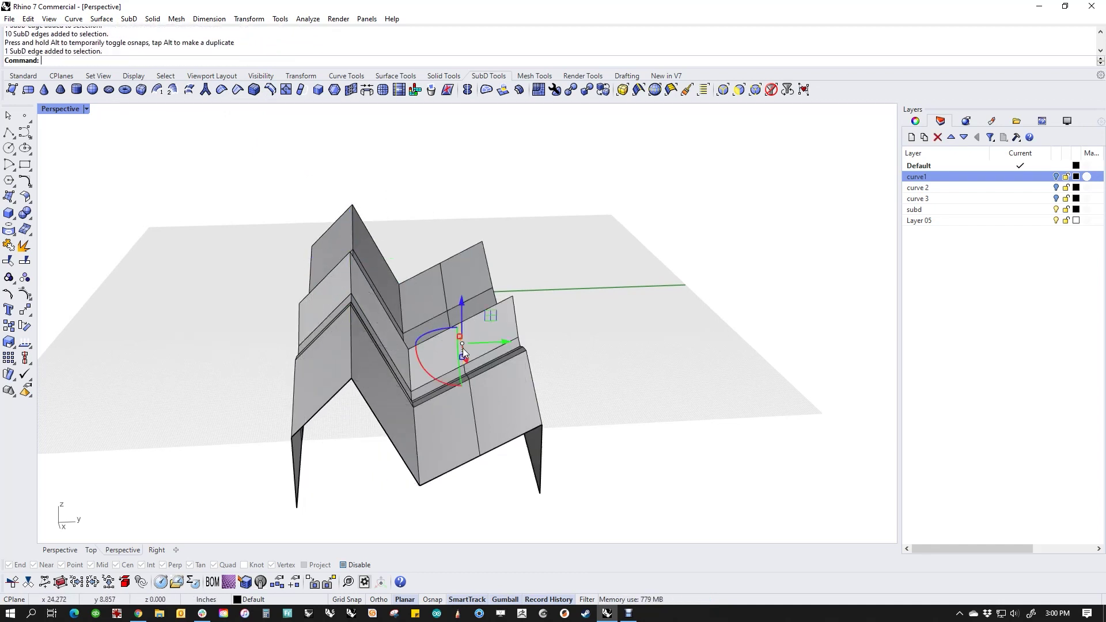
double_click(462, 348)
drag(462, 297, 446, 374)
drag(453, 391, 454, 367)
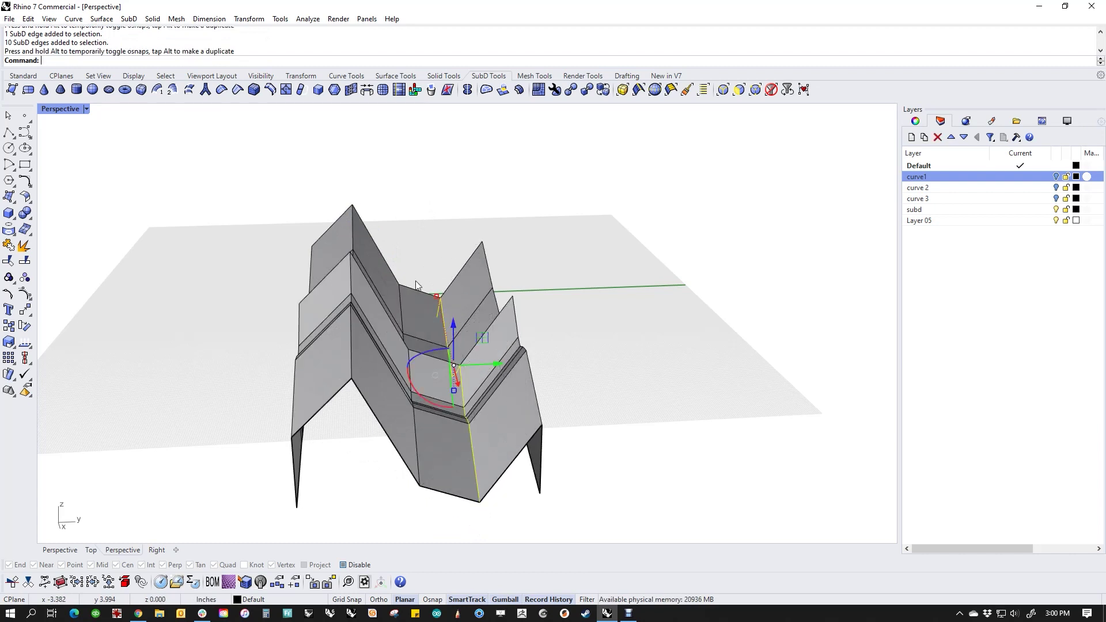
key(Escape)
Select neighbouring edges around the raised ridge and the lowered valley to examine the three edges that define each bend.
right_drag(437, 317, 363, 397)
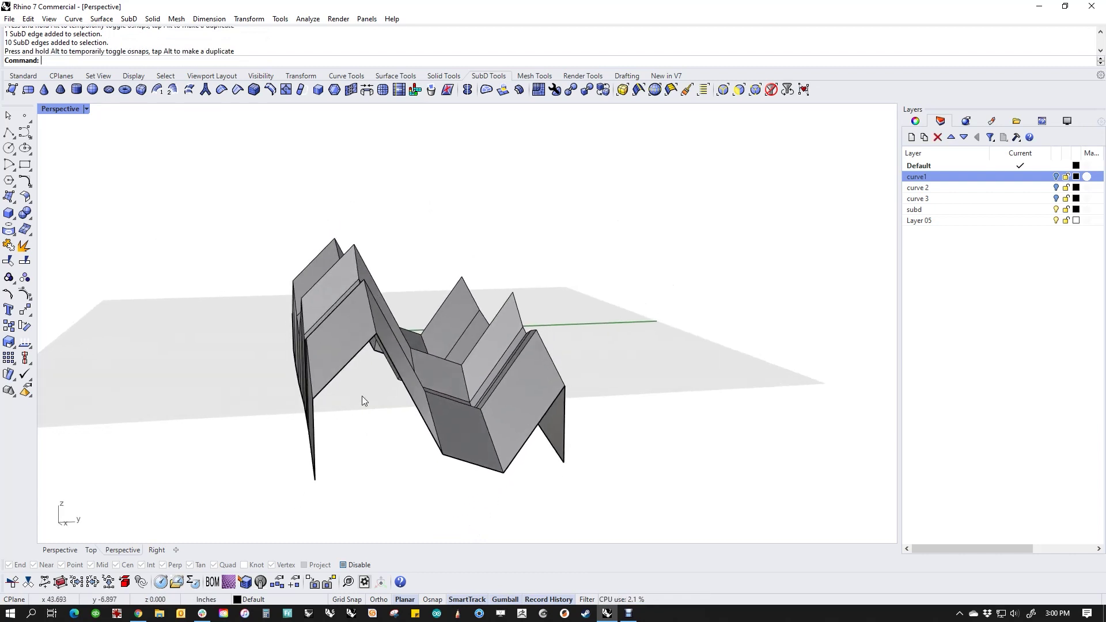
right_drag(414, 421, 355, 400)
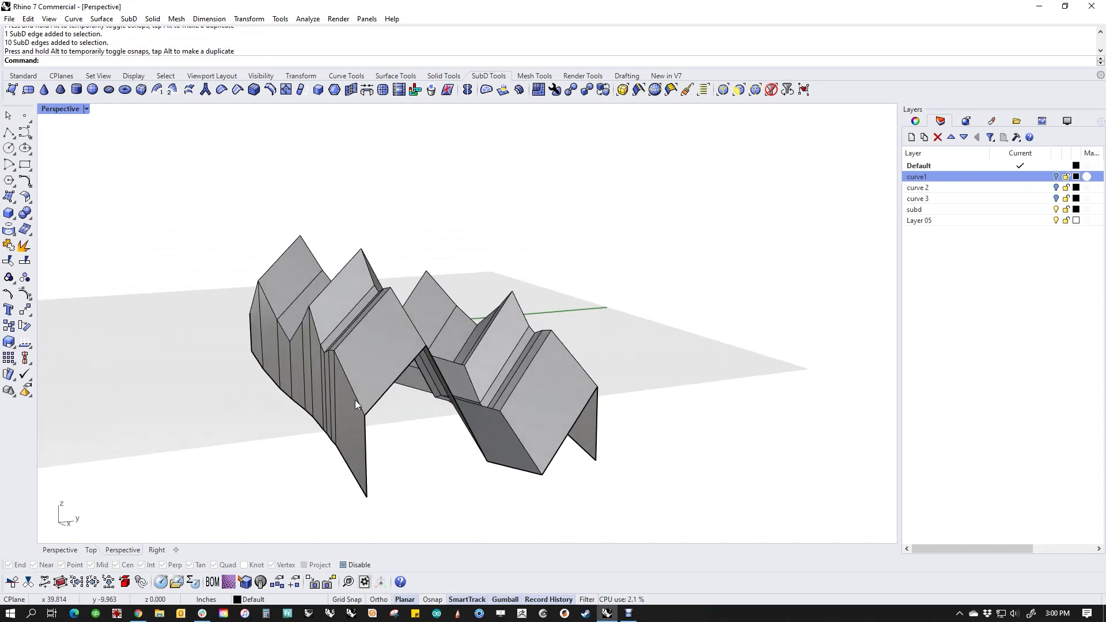
ctrl+shift+click(355, 400)
ctrl+shift+click(423, 328)
ctrl+shift+click(421, 340)
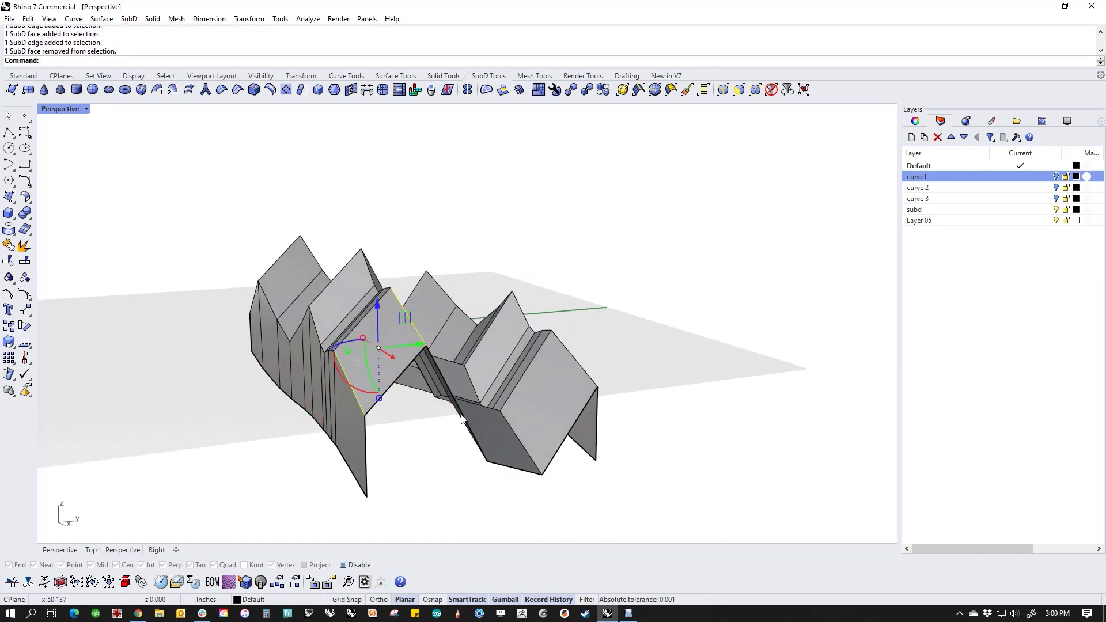
right_drag(464, 420, 477, 441)
ctrl+shift+click(477, 442)
right_drag(441, 483, 417, 479)
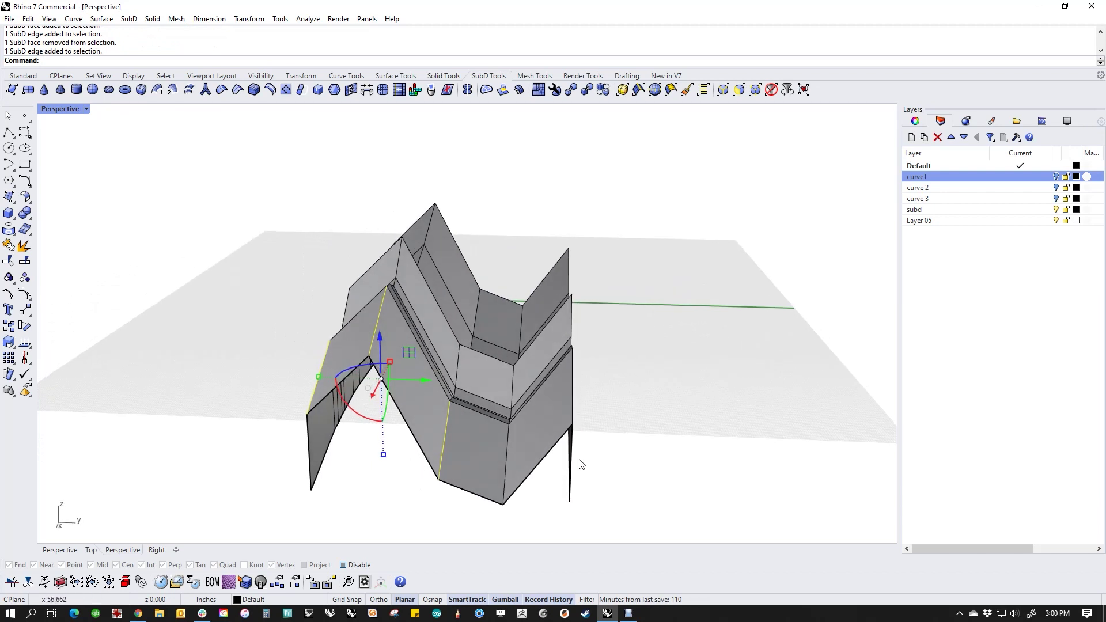
right_drag(579, 460, 562, 431)
click(657, 479)
ctrl+shift+click(504, 468)
ctrl+shift+click(560, 424)
ctrl+shift+click(565, 493)
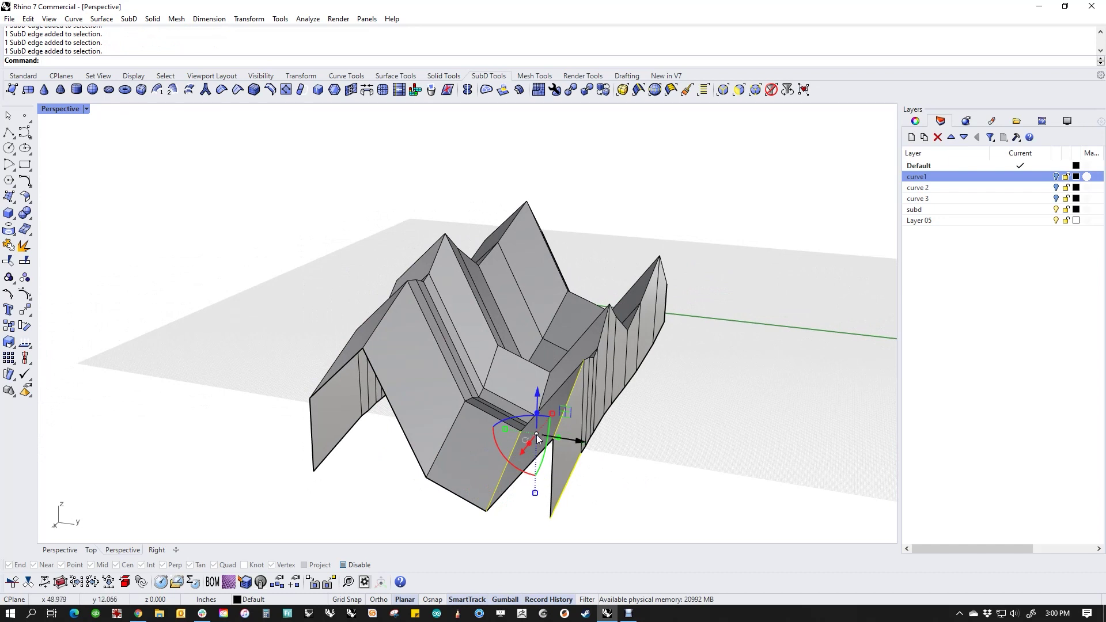
Clear the edge selection and switch the SubD back to smooth display.
click(616, 492)
key(Tab)
right_drag(508, 499, 440, 477)
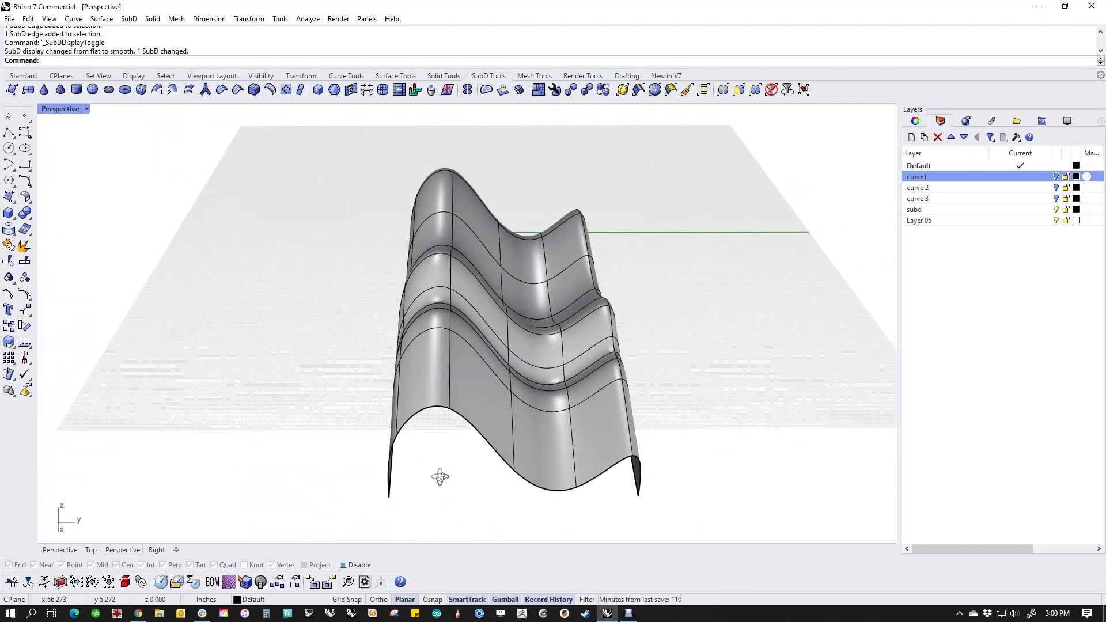
Slide the lowered valley edge loop across the surface with Absolute offset mode and Smoothness 0.
double_click(575, 446)
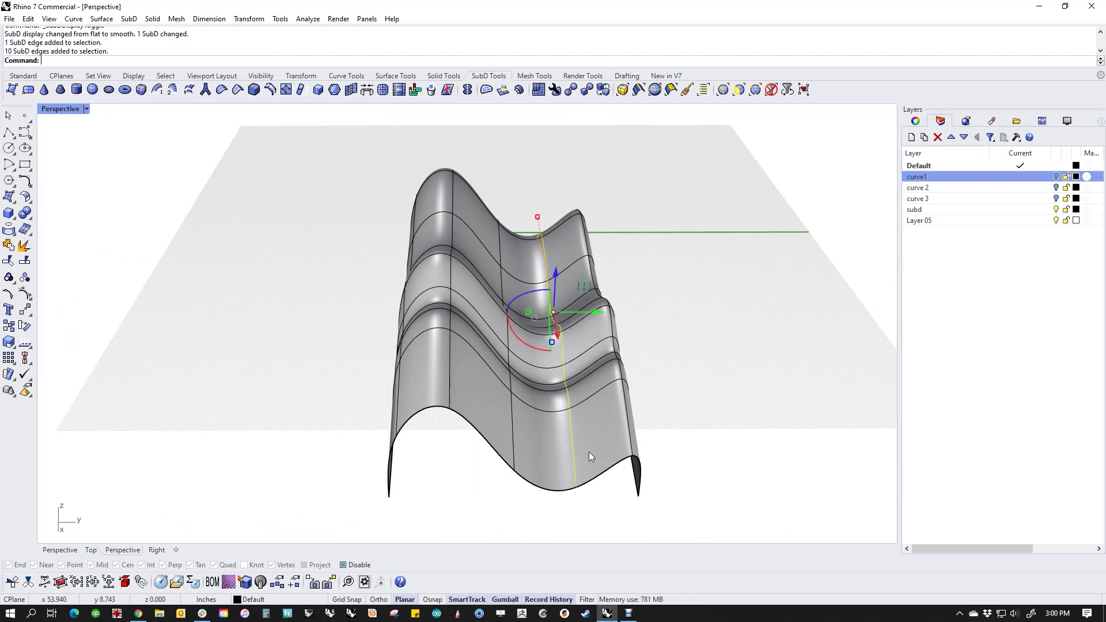
text(Slide)
key(Return)
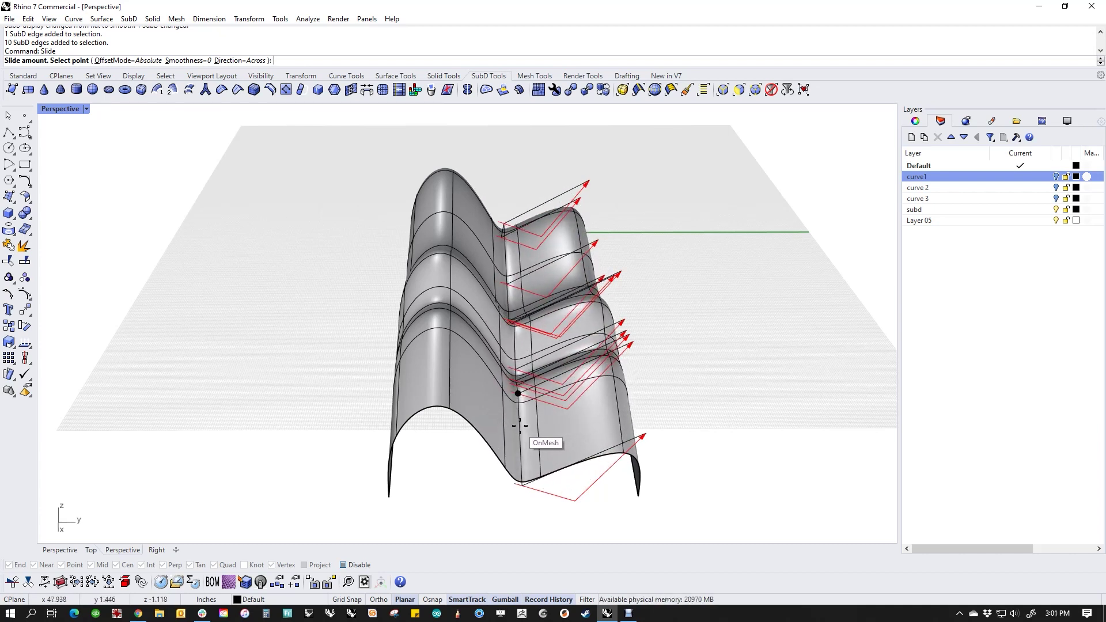
click(568, 420)
right_drag(569, 514, 537, 438)
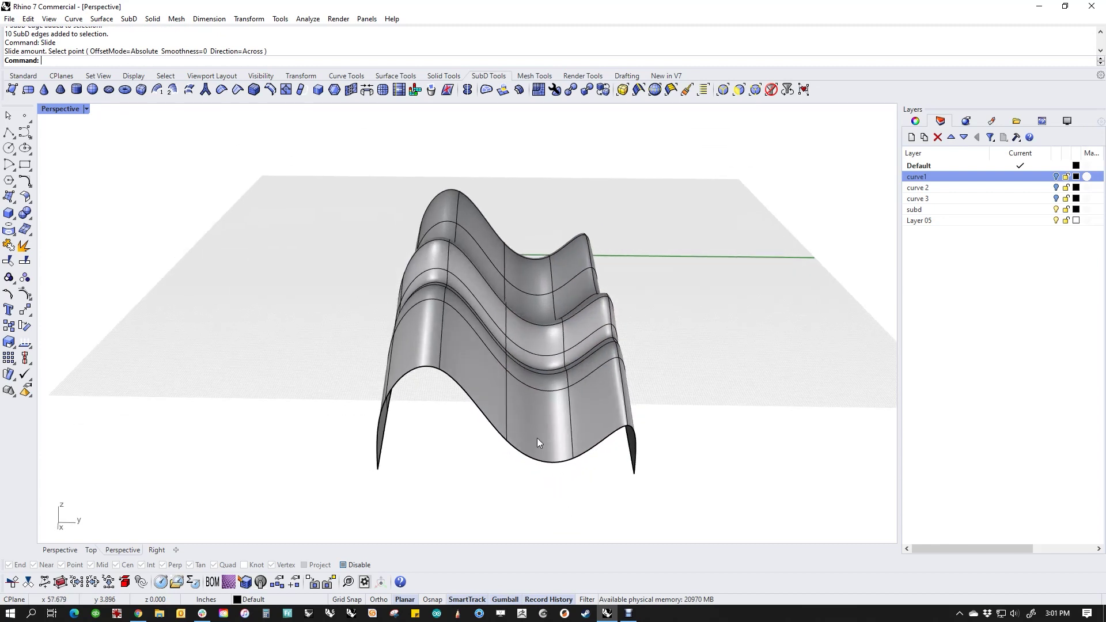
double_click(508, 420)
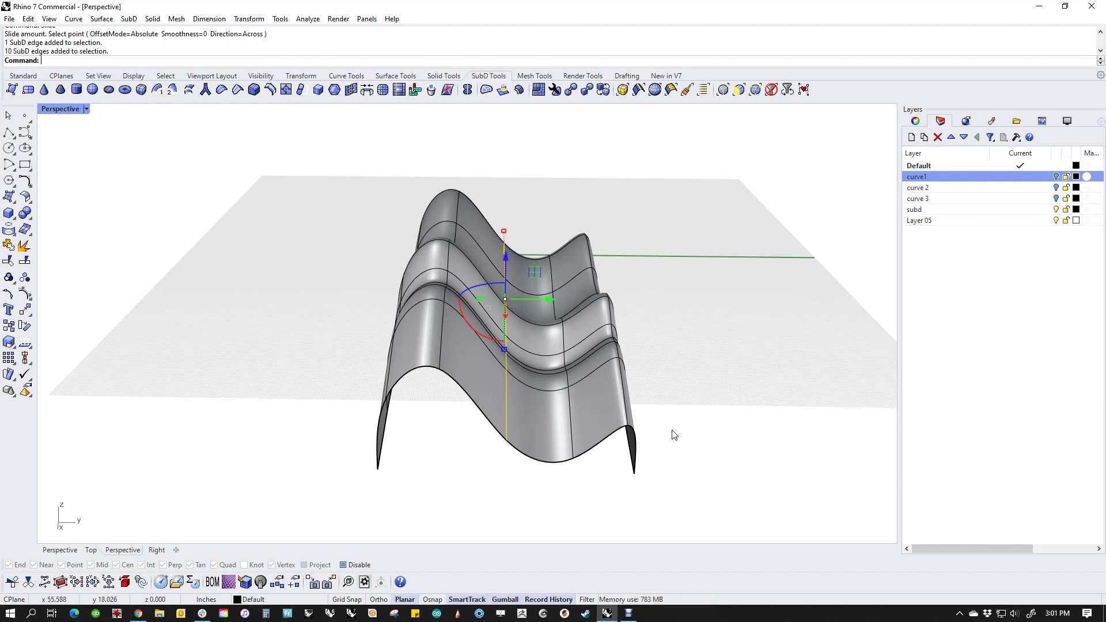
key(Escape)
Subdivide the entire bridged SubD several times to produce a dense face grid.
right_drag(662, 424, 217, 459)
click(375, 301)
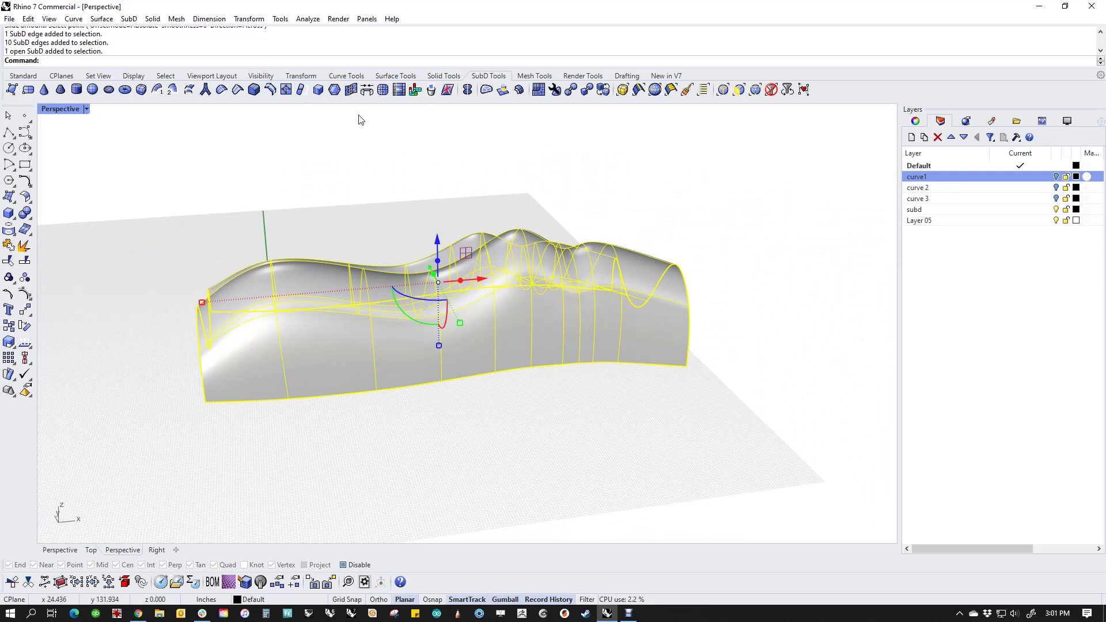
click(382, 90)
click(383, 90)
click(383, 90)
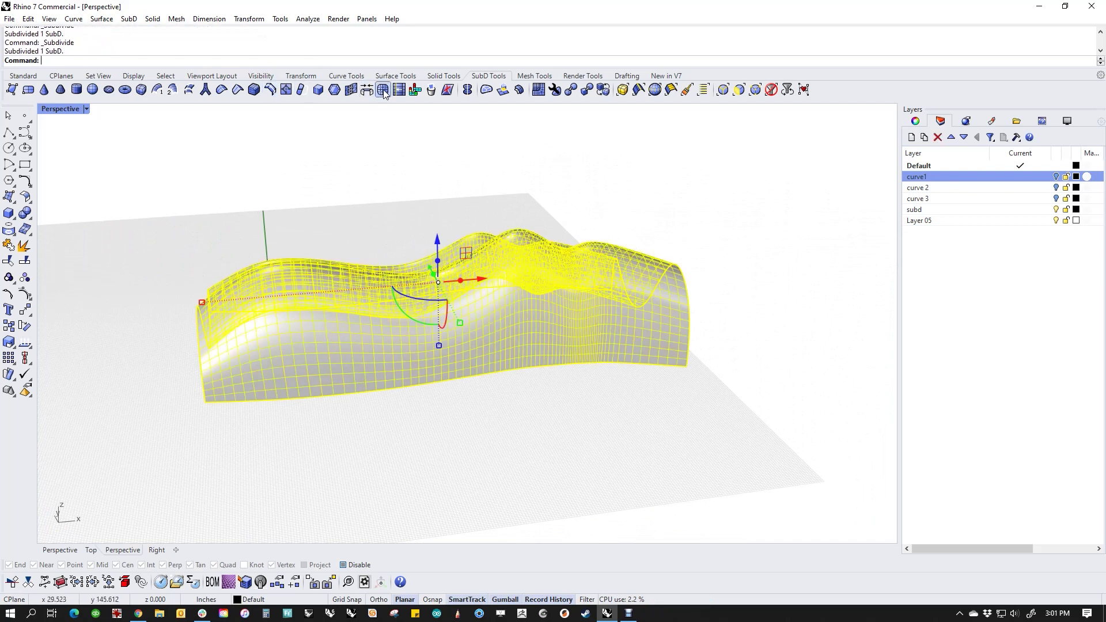
click(382, 90)
click(365, 198)
right_drag(490, 465, 336, 425)
Undo all the subdivisions of the bridged SubD.
key(ctrl+z)
key(ctrl+z)
key(ctrl+z)
key(Escape)
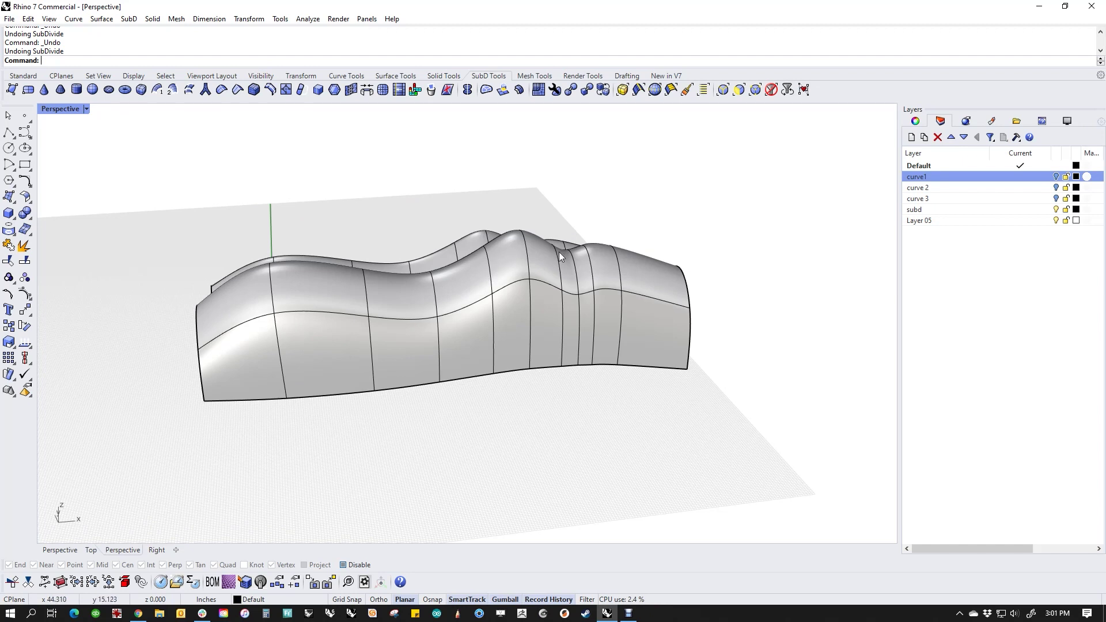
right_drag(568, 314, 457, 409)
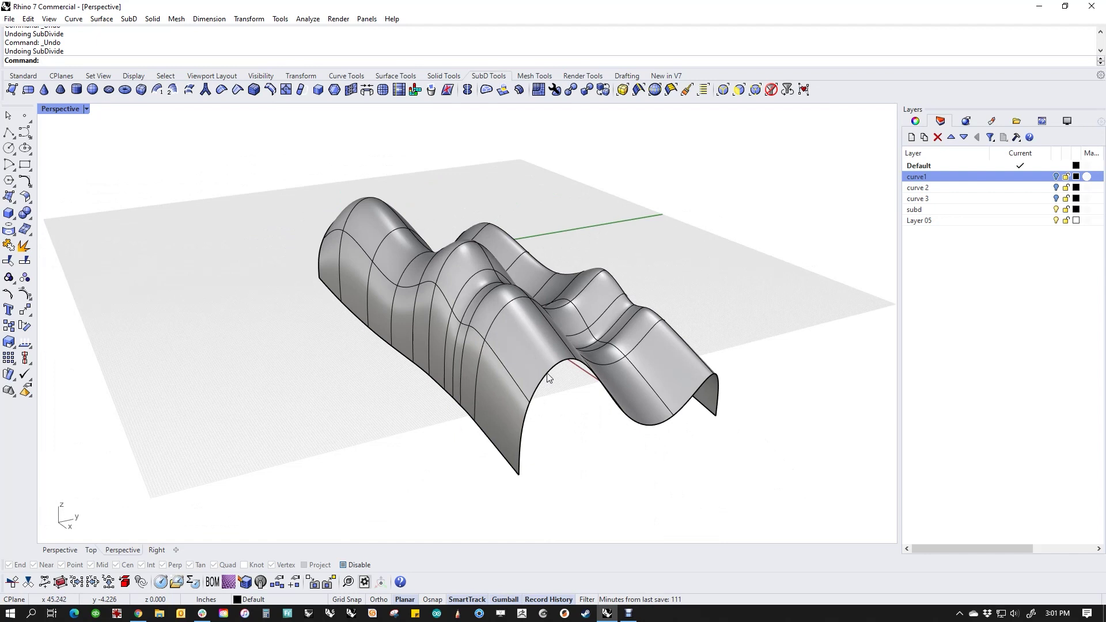
right_drag(548, 378, 633, 443)
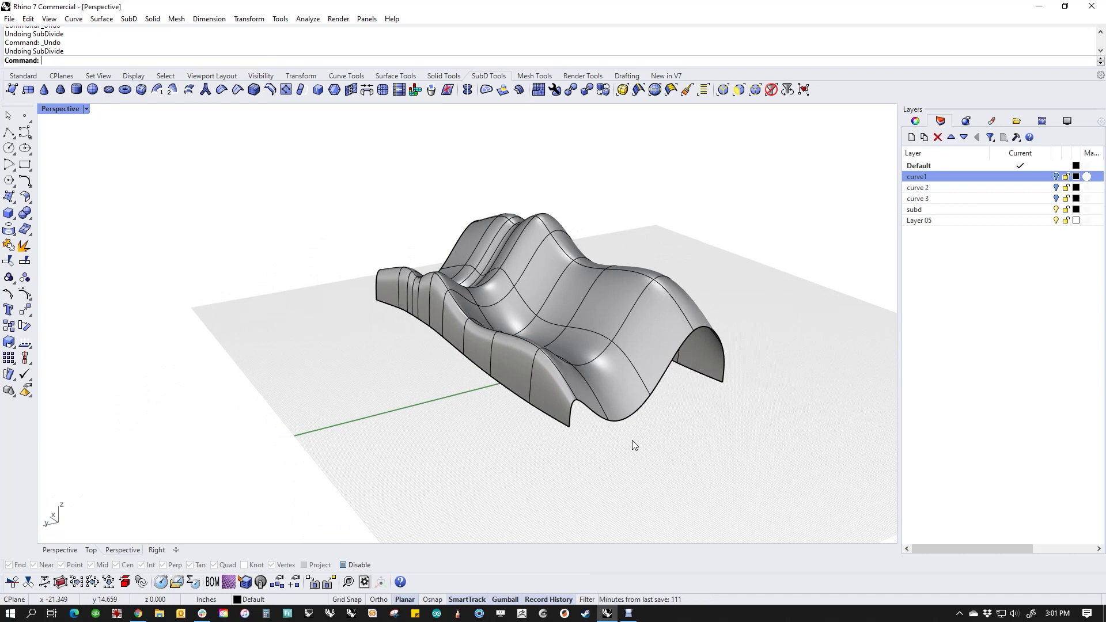
shift+right_drag(625, 429, 557, 469)
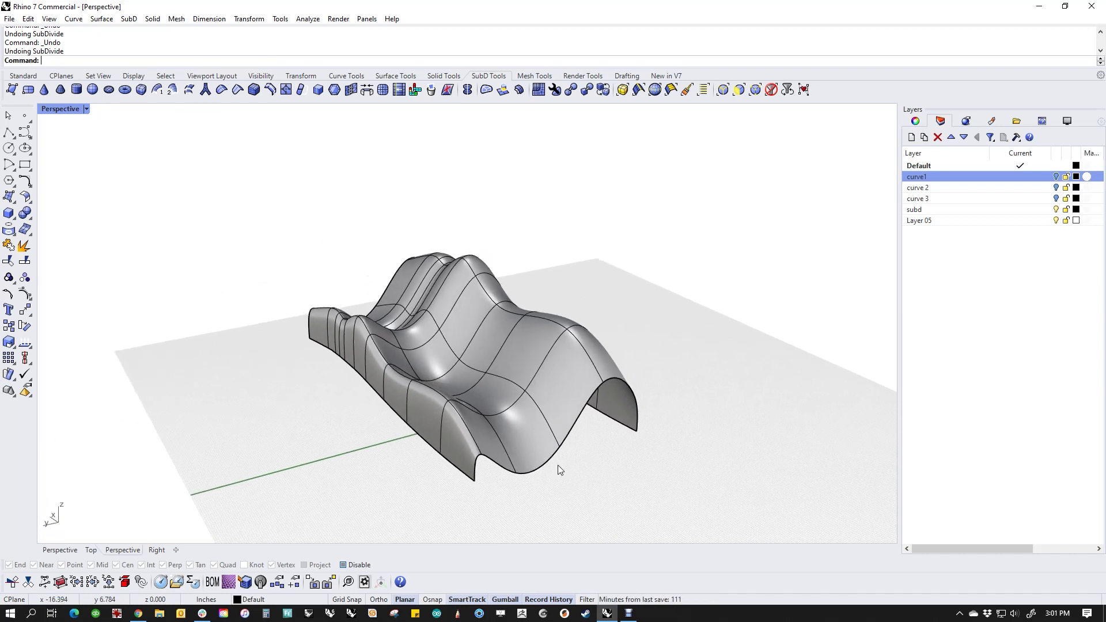